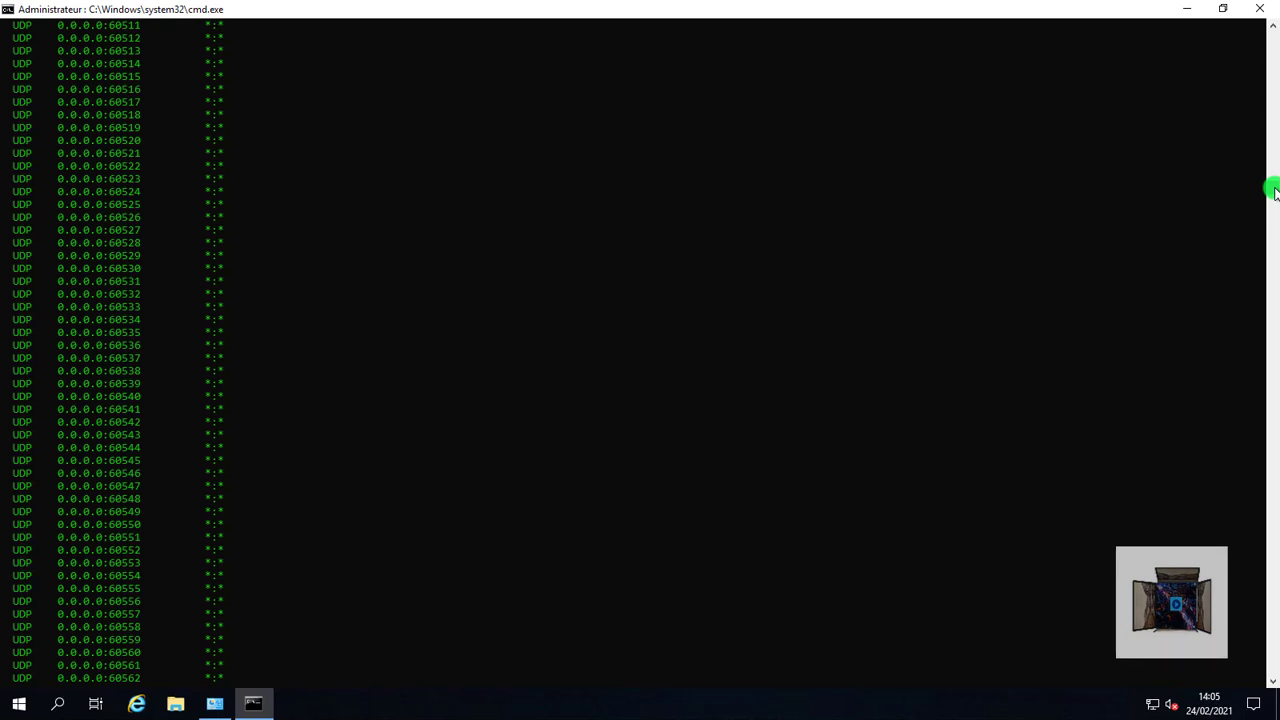
Step: Review the local ports in the netstat -an output, highlighting port 88, and close the command prompt
left_click_drag(1272, 190, 1236, 28)
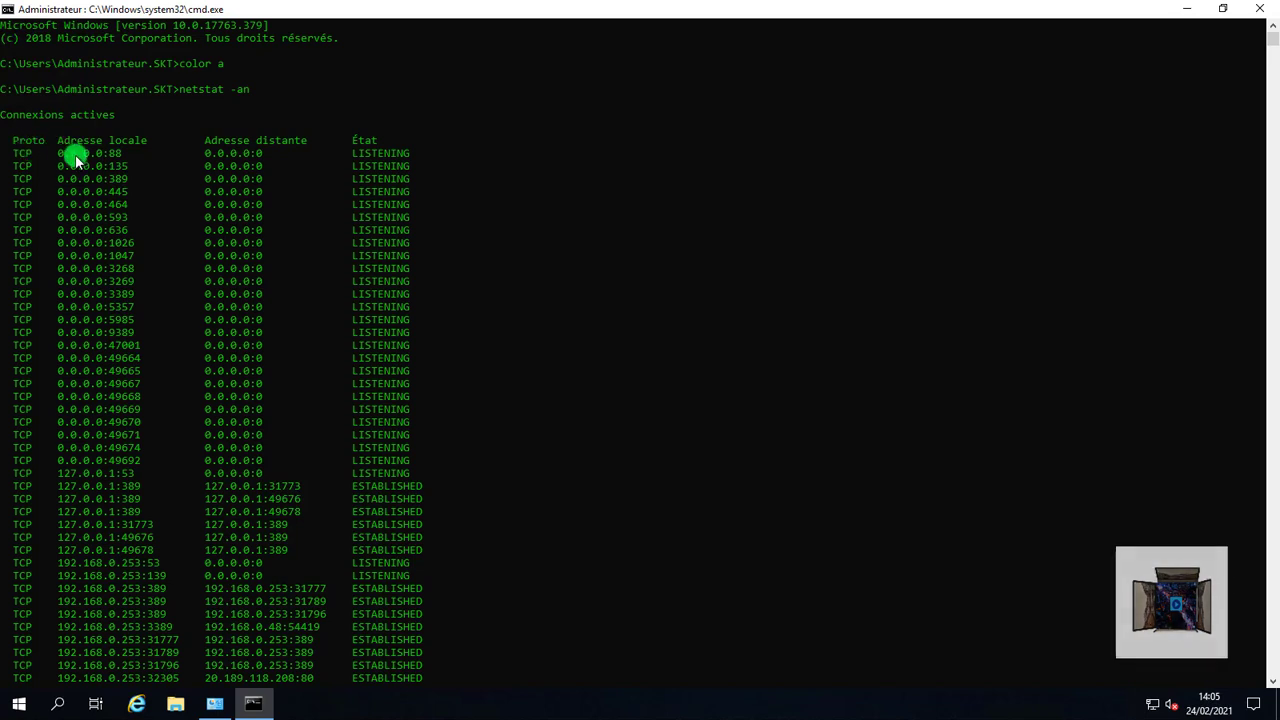
left_click_drag(120, 153, 107, 153)
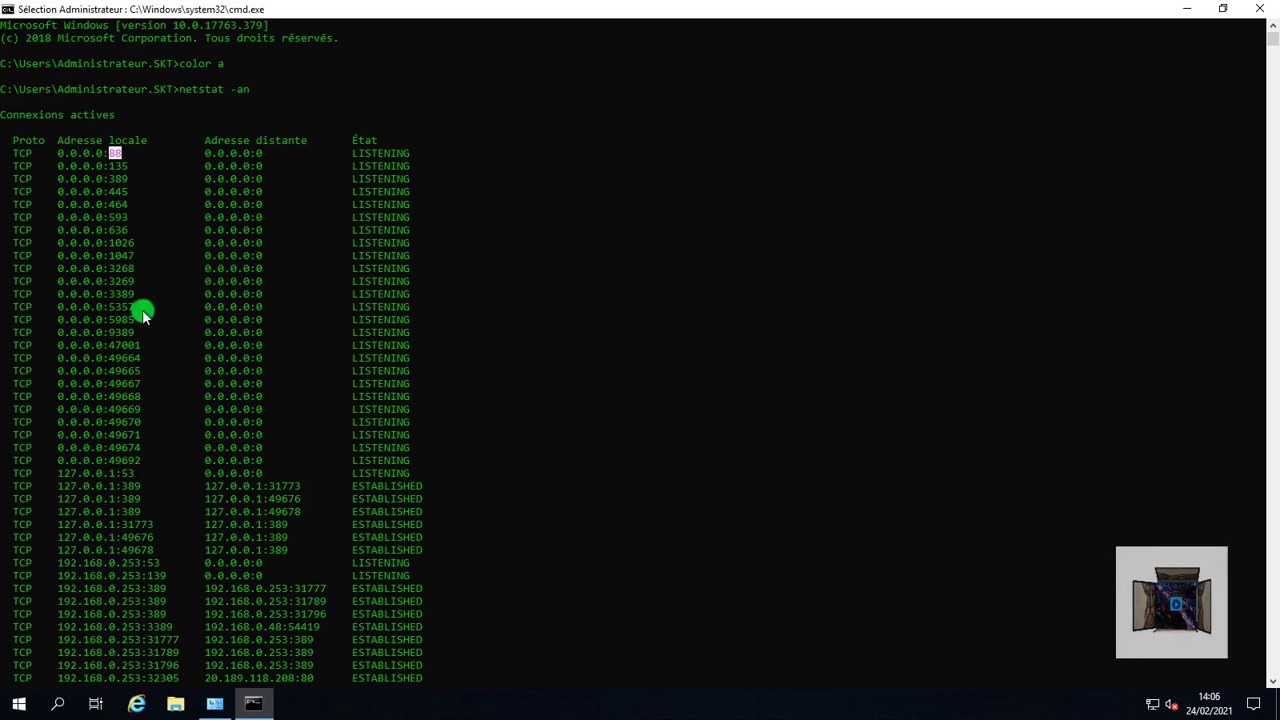
scroll(142, 315, "down", 3)
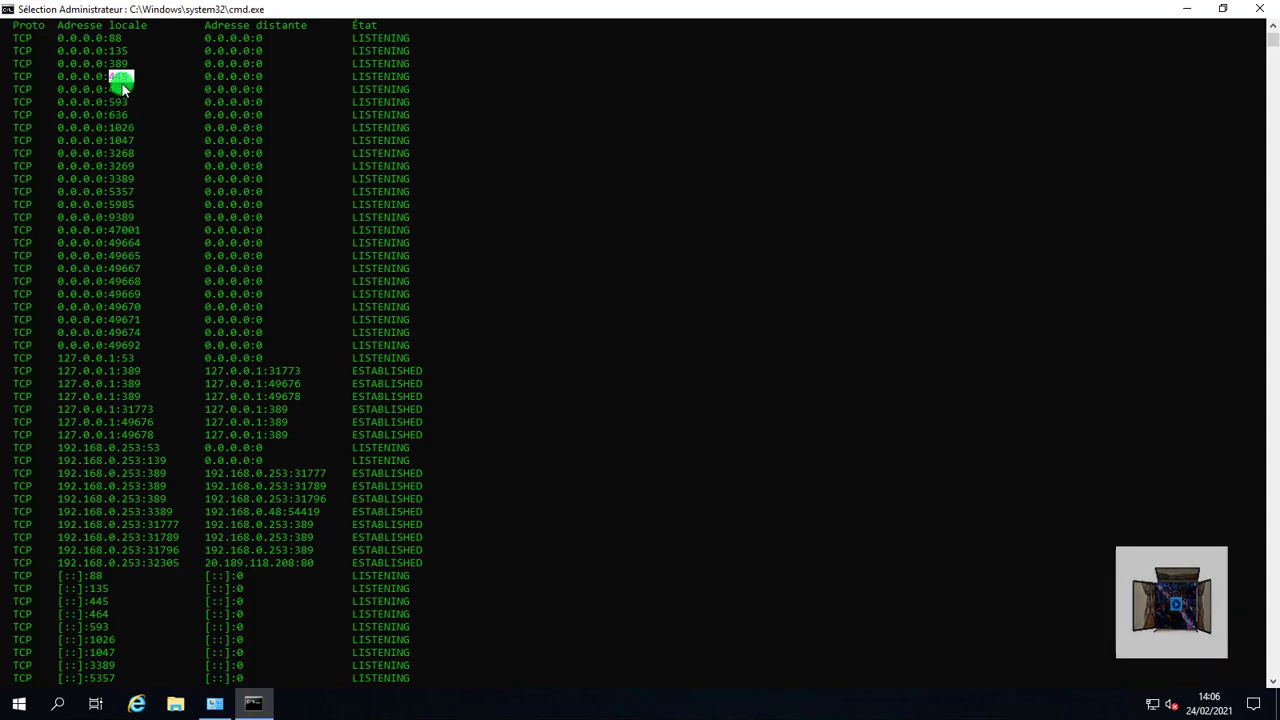
scroll(168, 410, "down", 6)
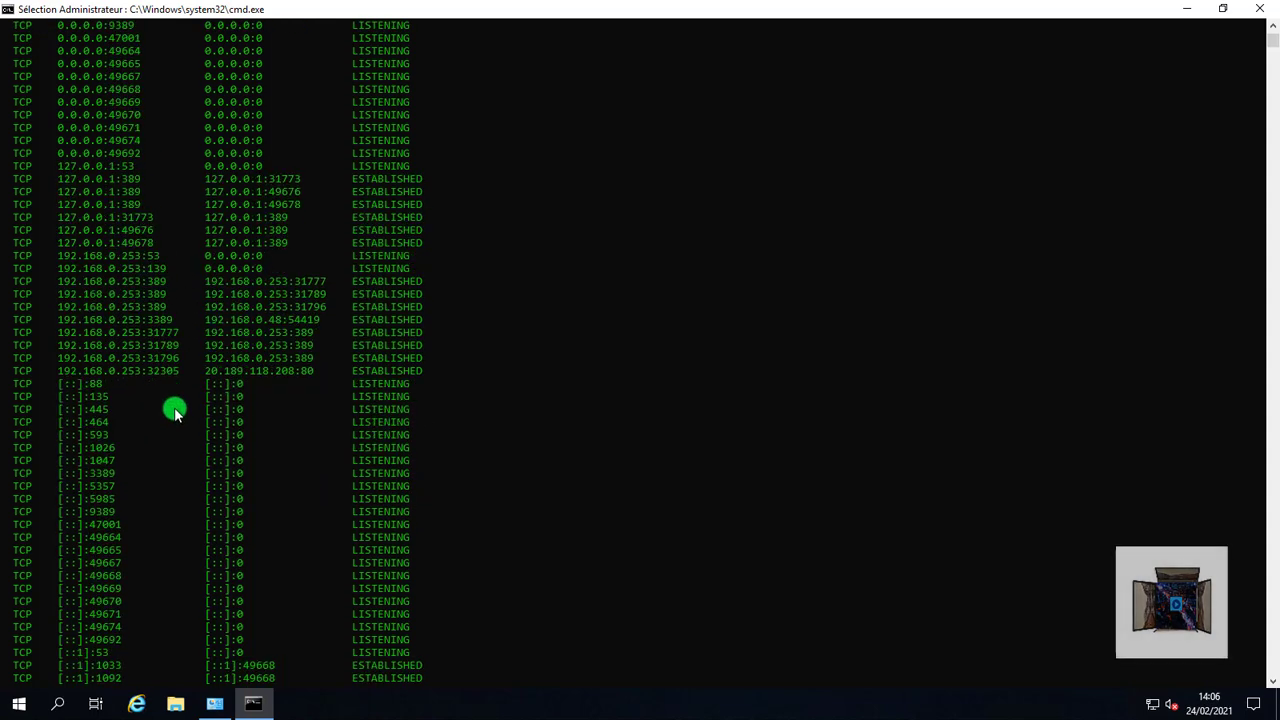
scroll(107, 447, "down", 5)
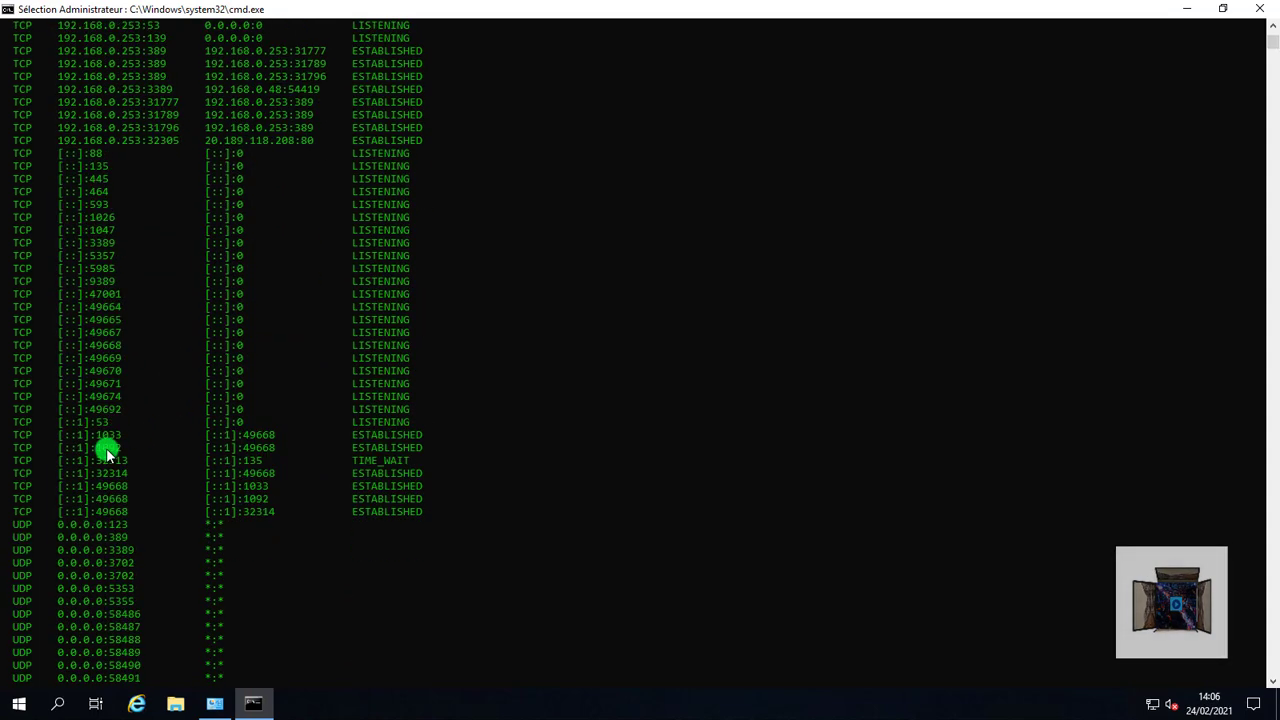
scroll(102, 538, "up", 5)
left_click(1258, 10)
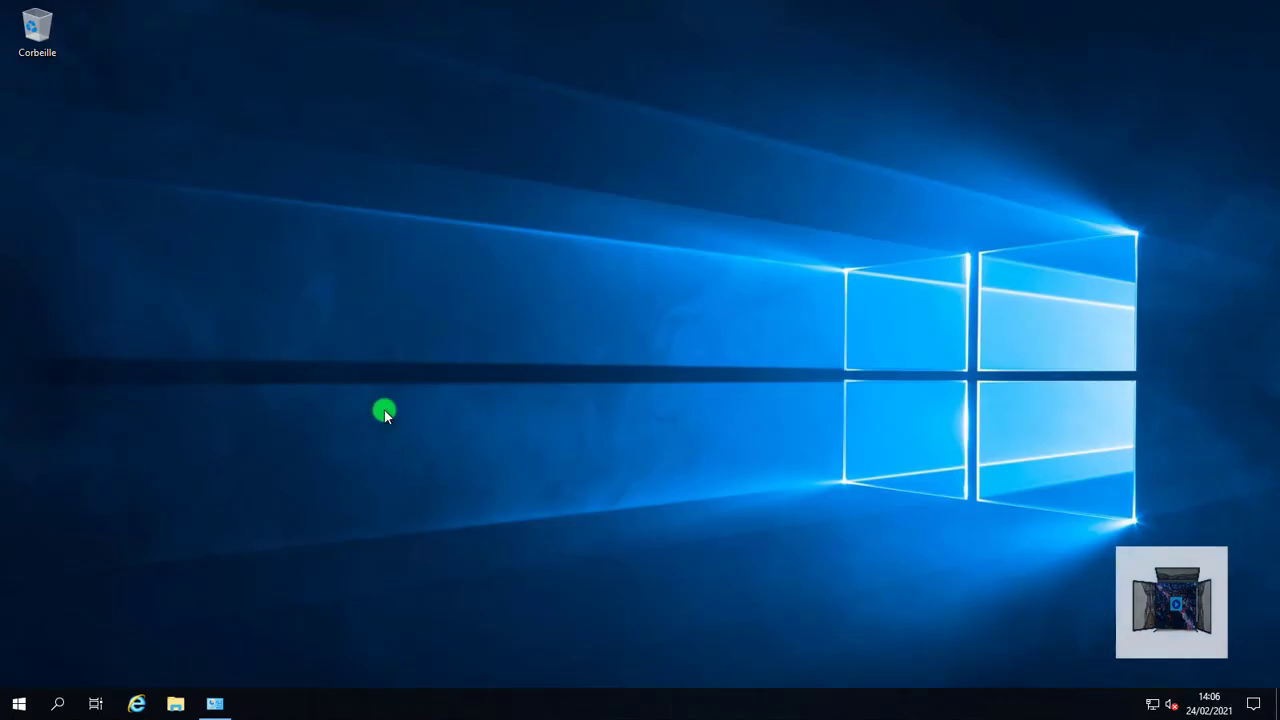
Step: Search for "gestio", open Gestionnaire des tâches, and show its detailed view in a maximized window
left_click(54, 706)
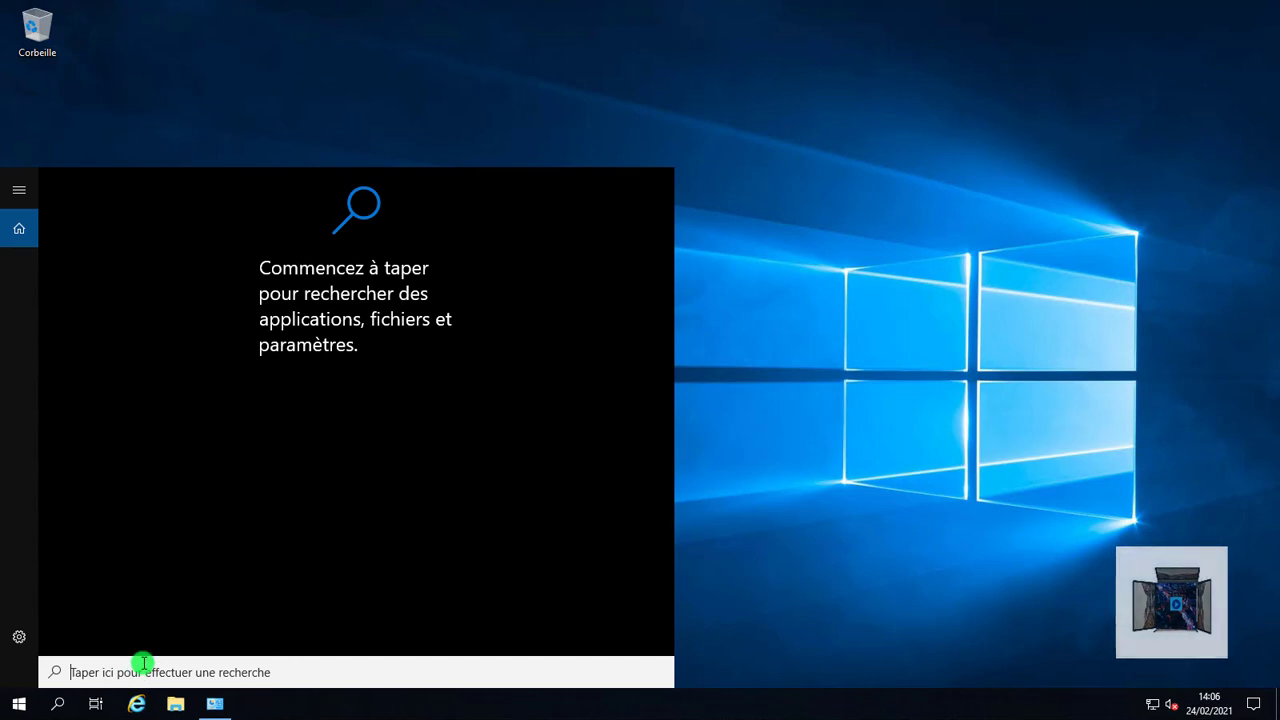
type("ges")
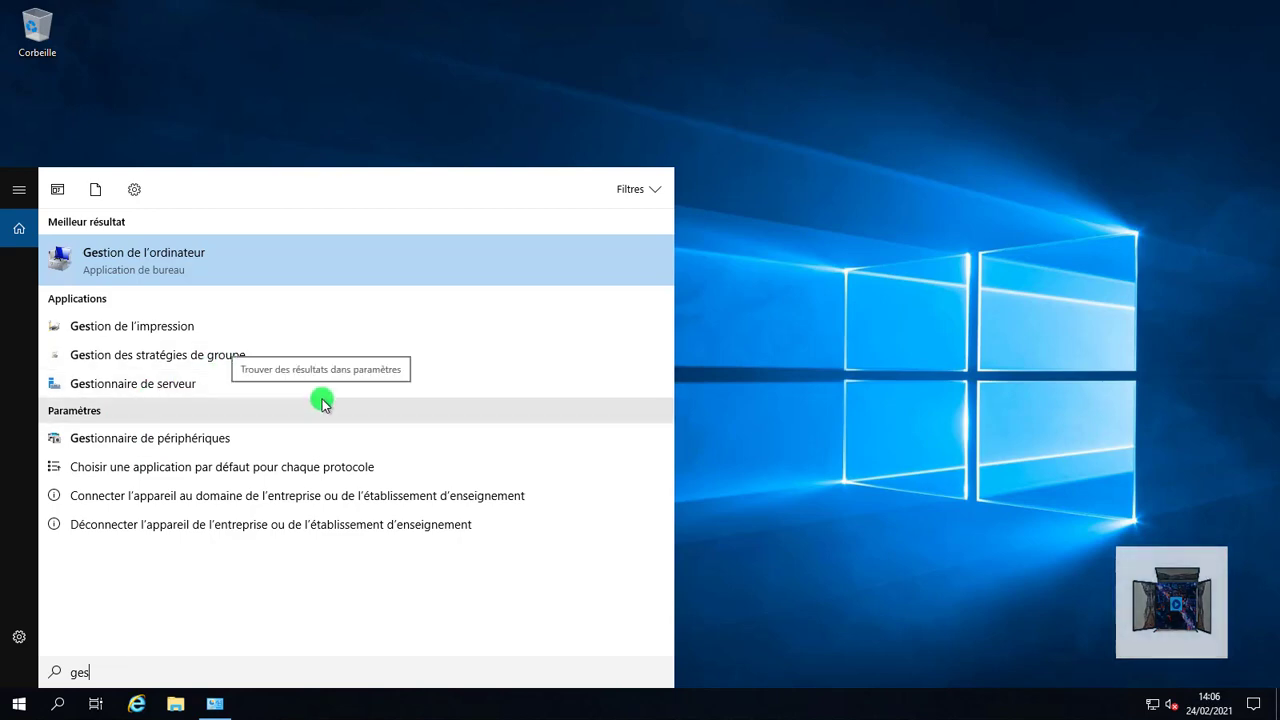
type("tio")
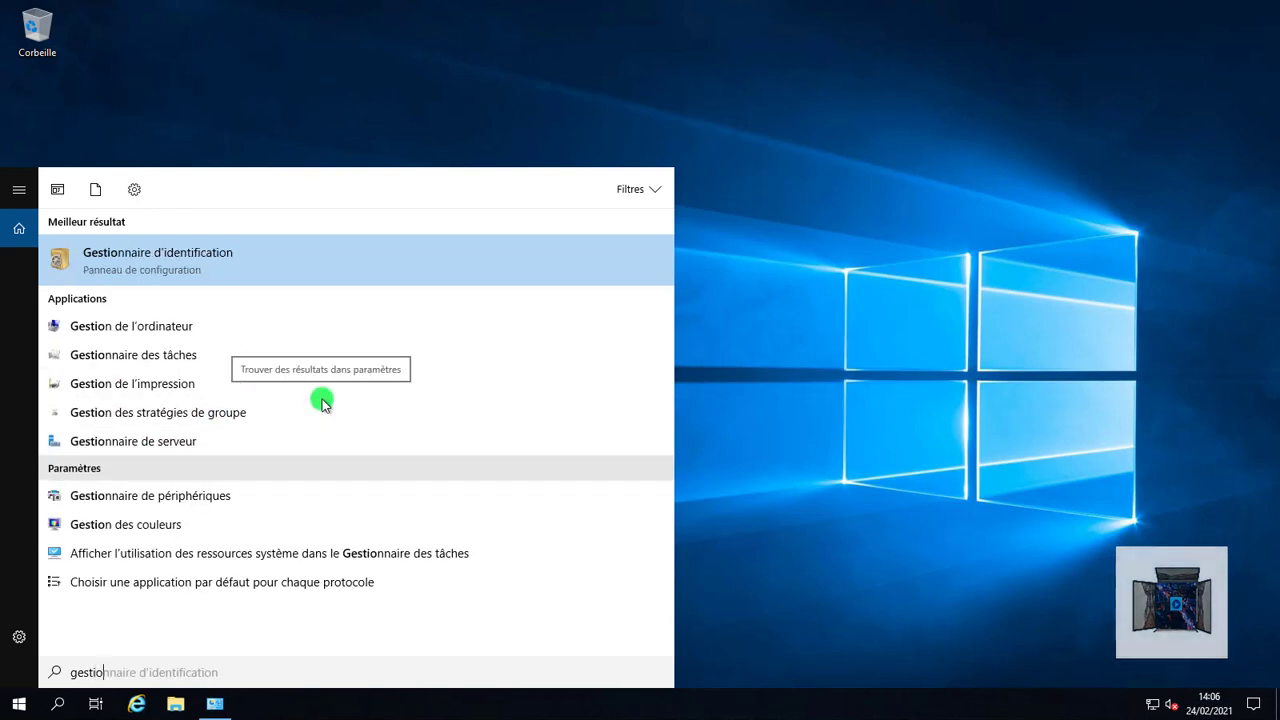
left_click(141, 362)
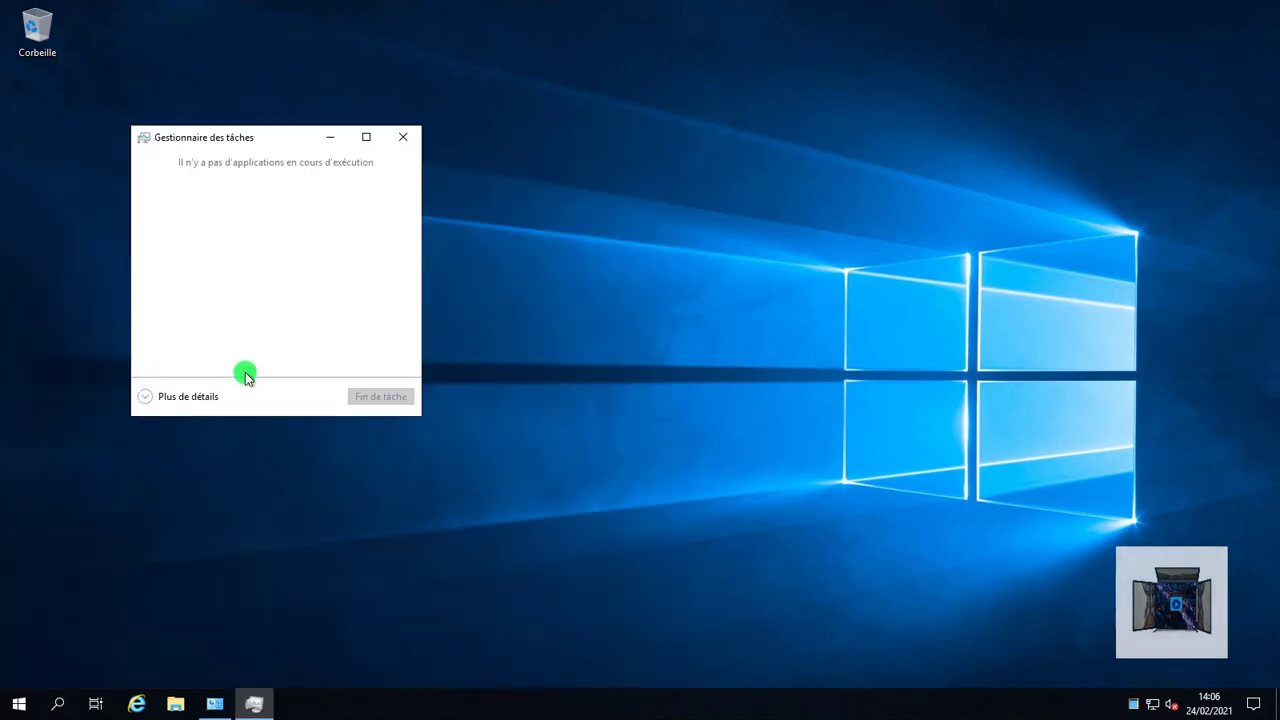
left_click(367, 138)
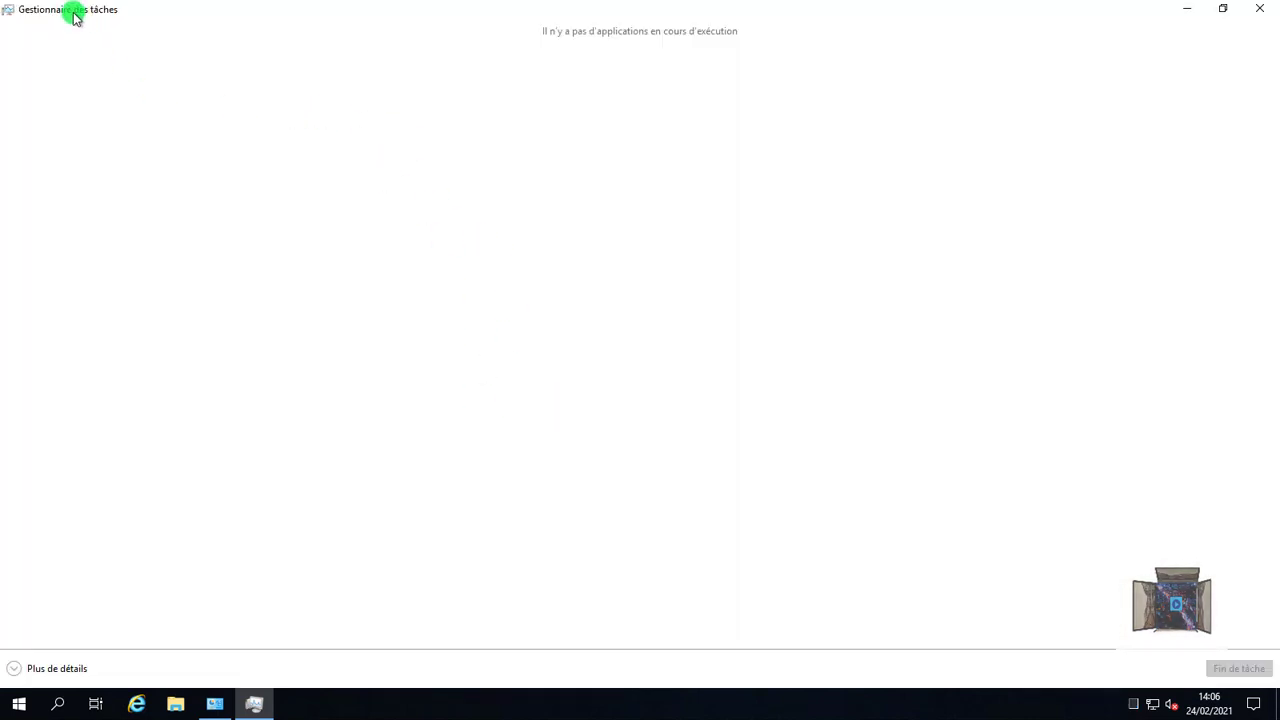
left_click(18, 668)
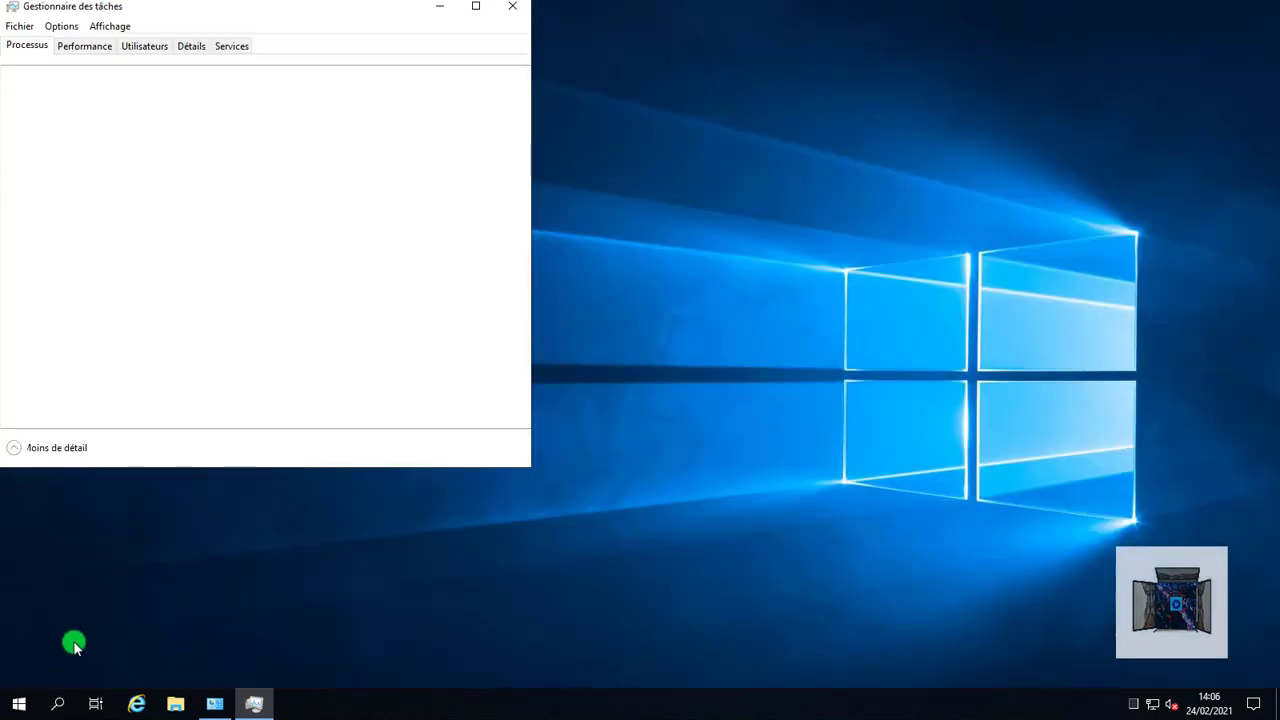
left_click(476, 8)
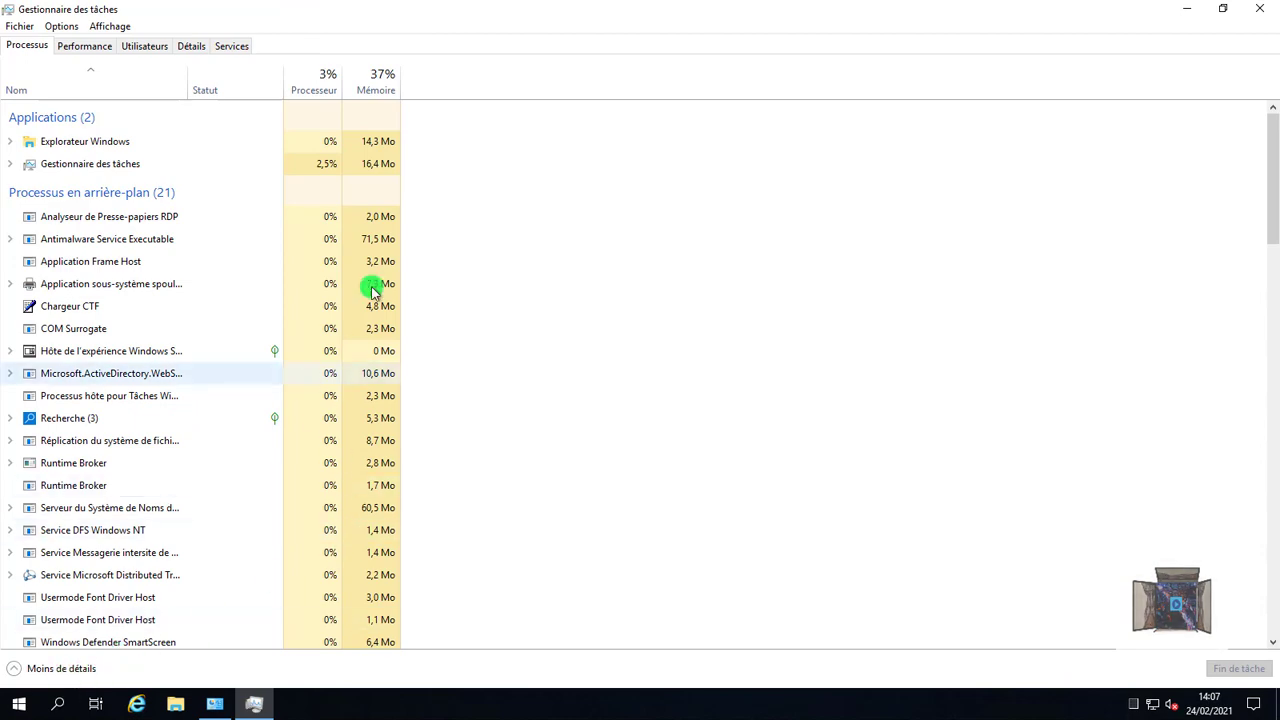
double_click(343, 17)
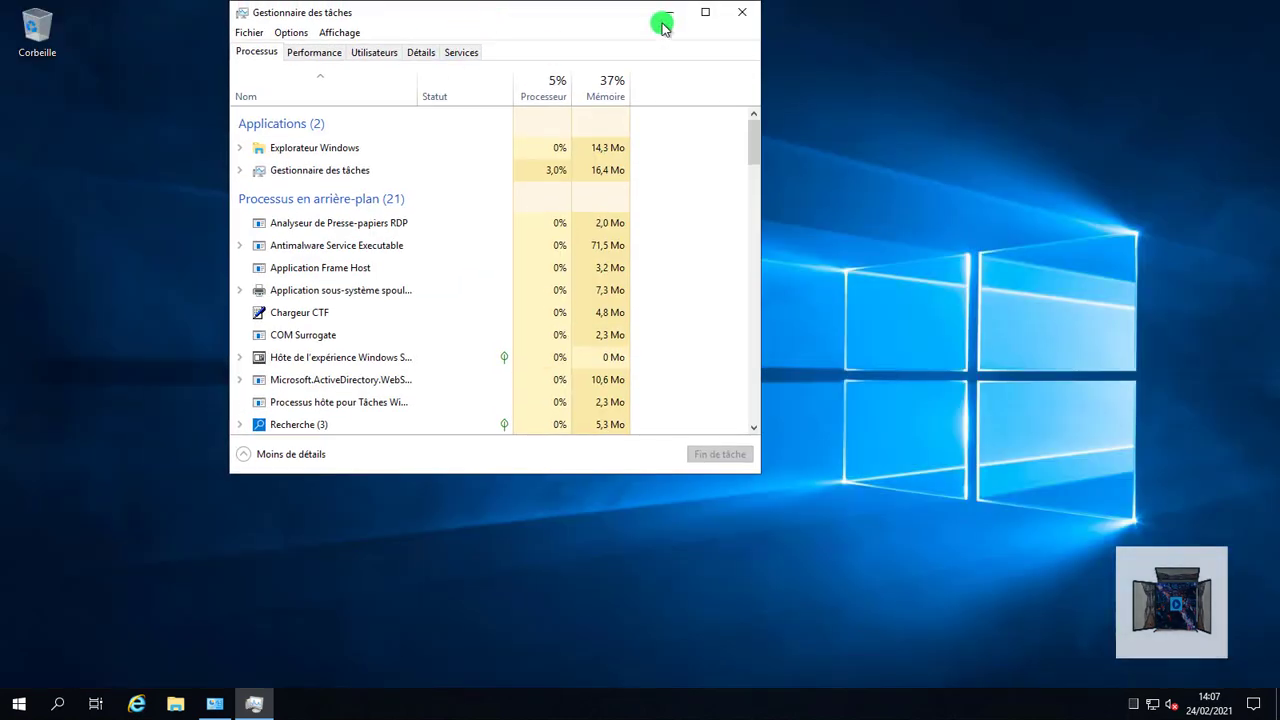
left_click(706, 11)
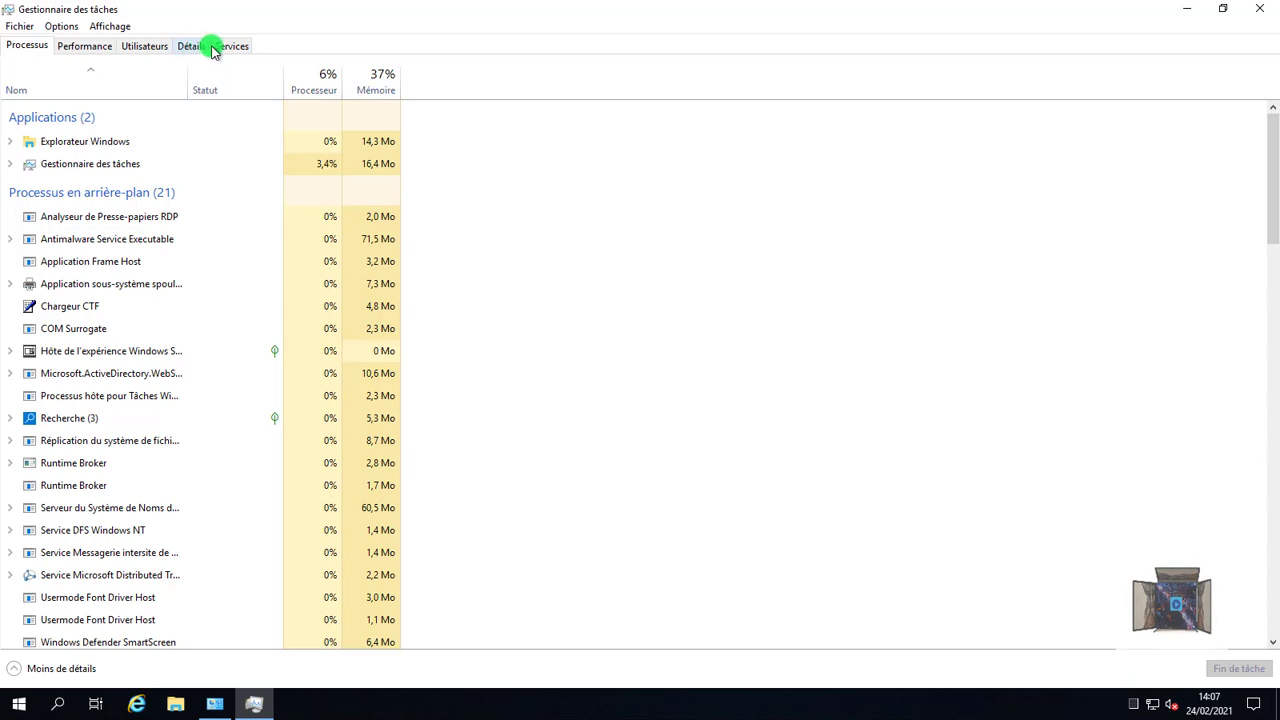
Step: Open the Resource Monitor from the Task Manager's performance view and show its network activity in a maximized window
left_click(88, 46)
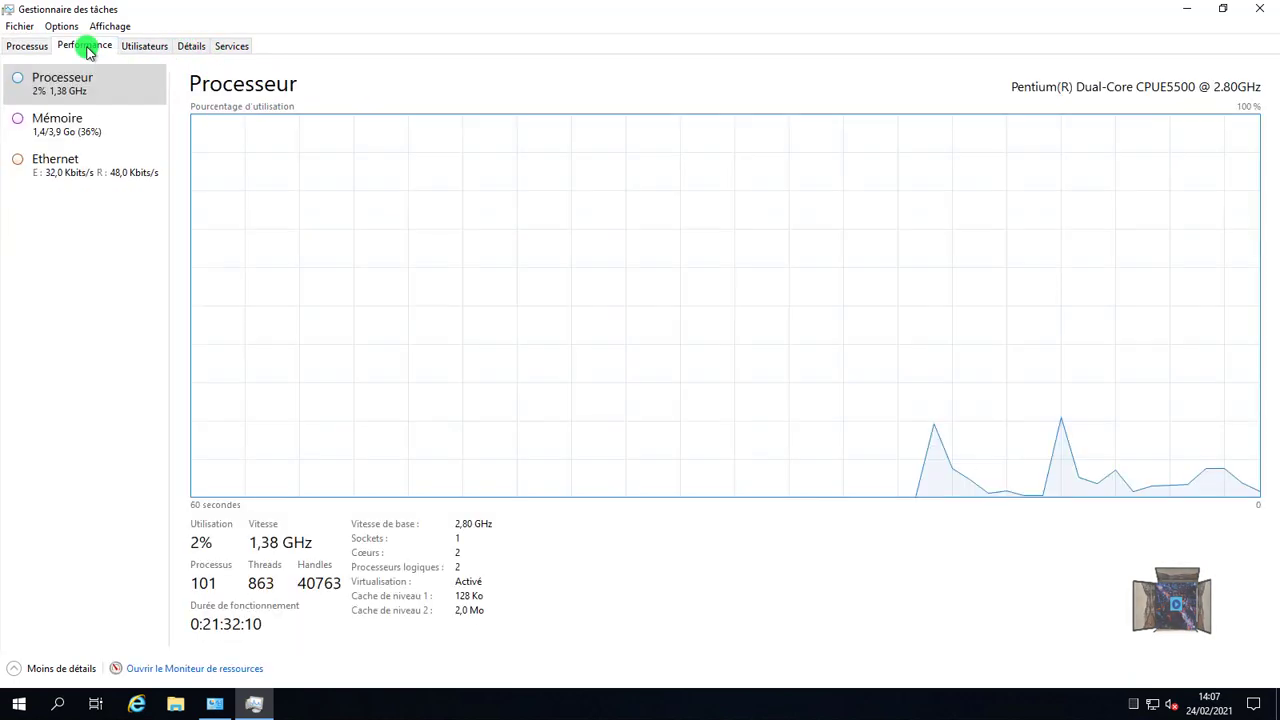
left_click(212, 671)
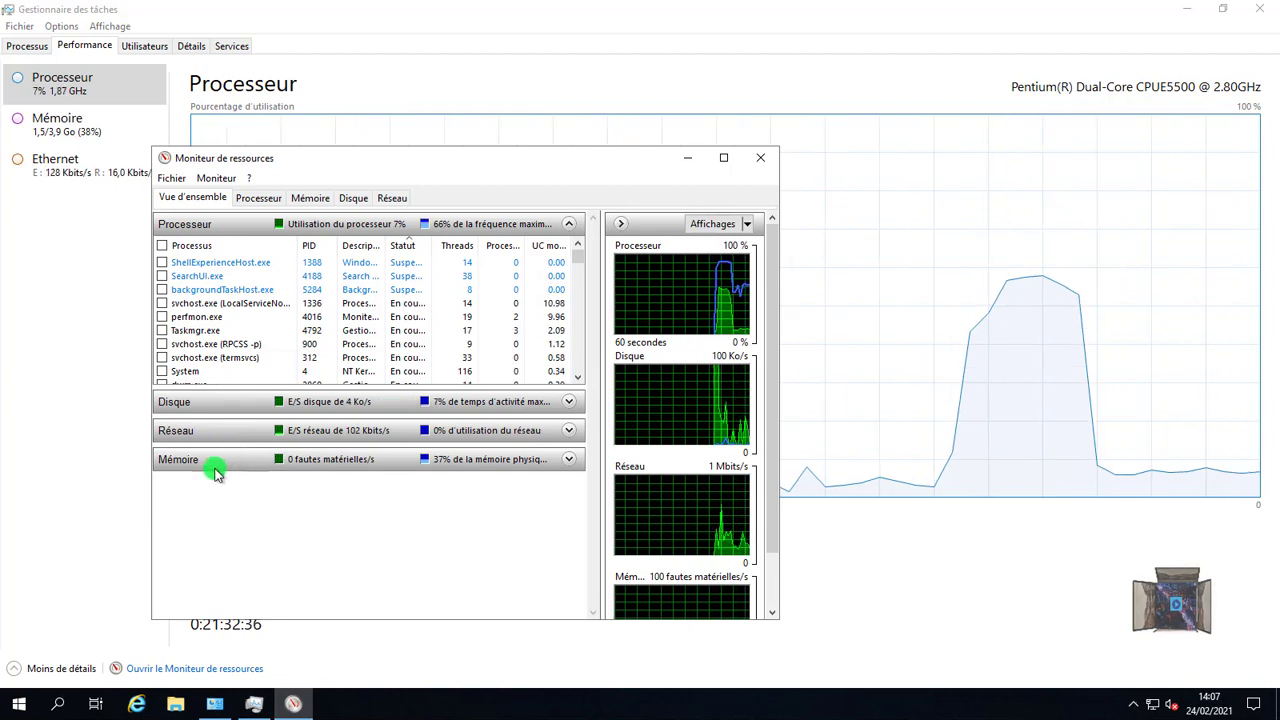
left_click(389, 198)
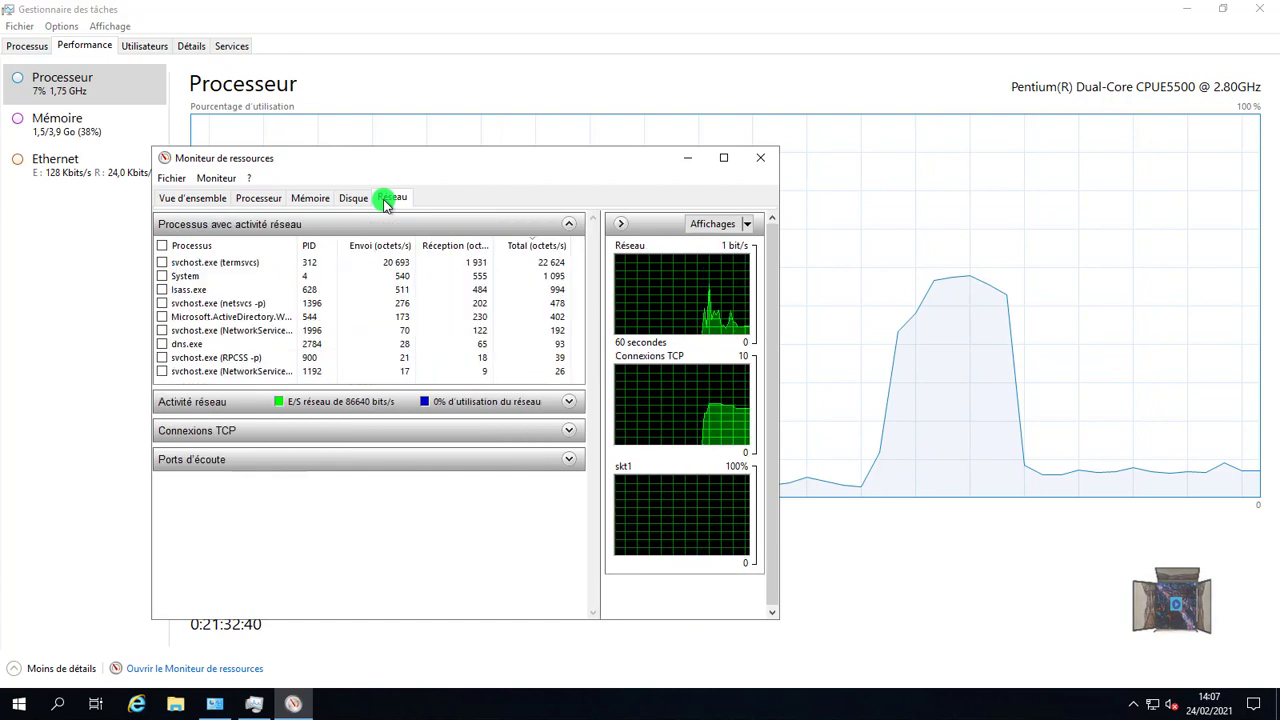
left_click(728, 158)
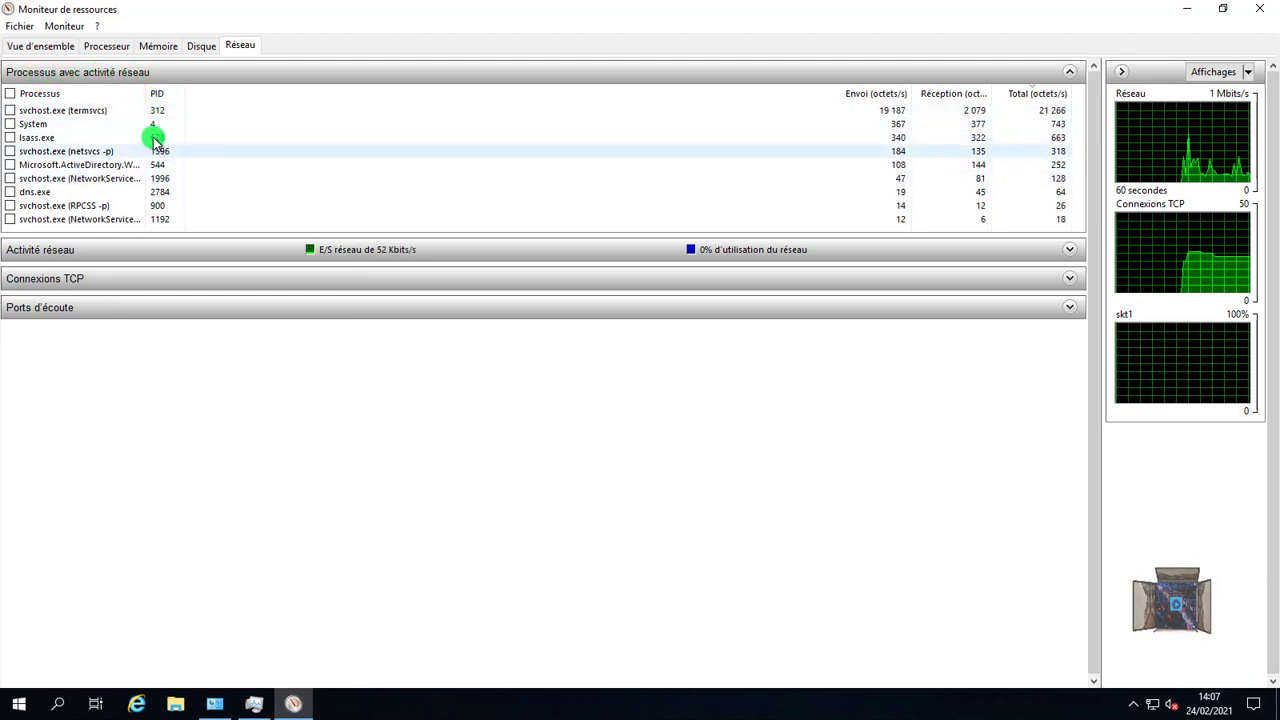
Step: Examine the TCP connections and the listening ports with their processes, protocols and firewall status
left_click(143, 280)
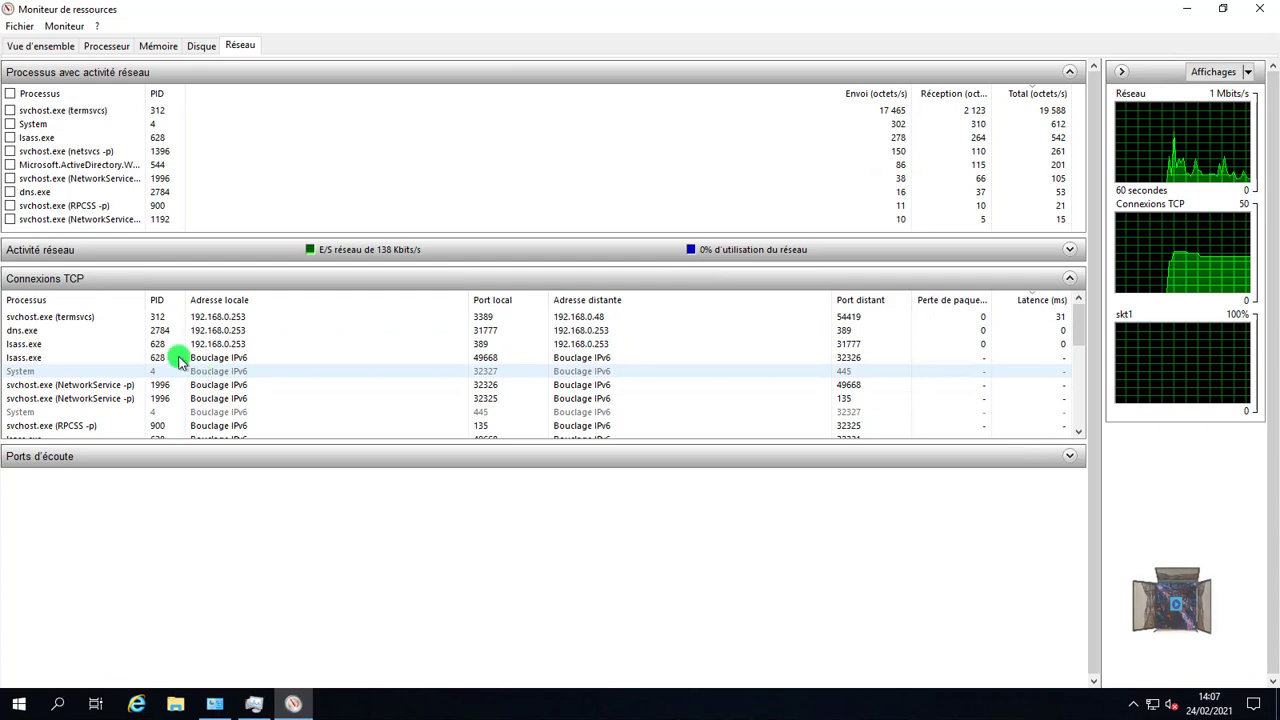
left_click(261, 277)
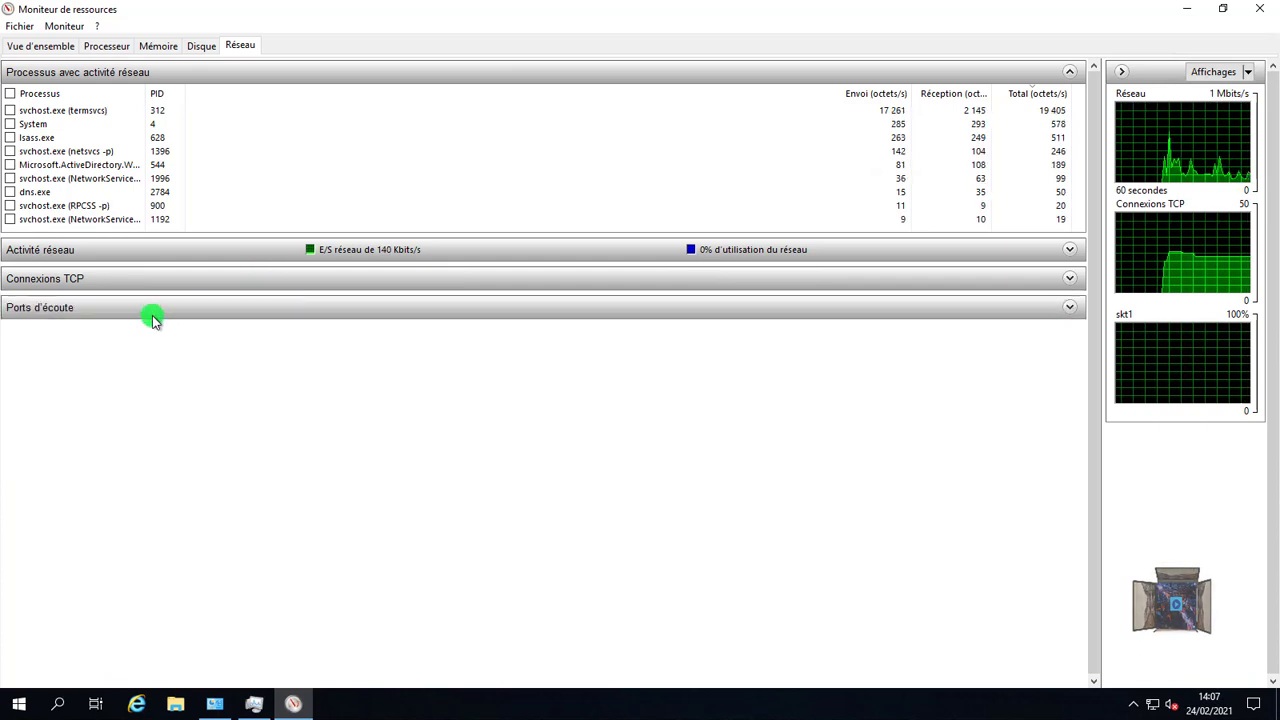
left_click(20, 311)
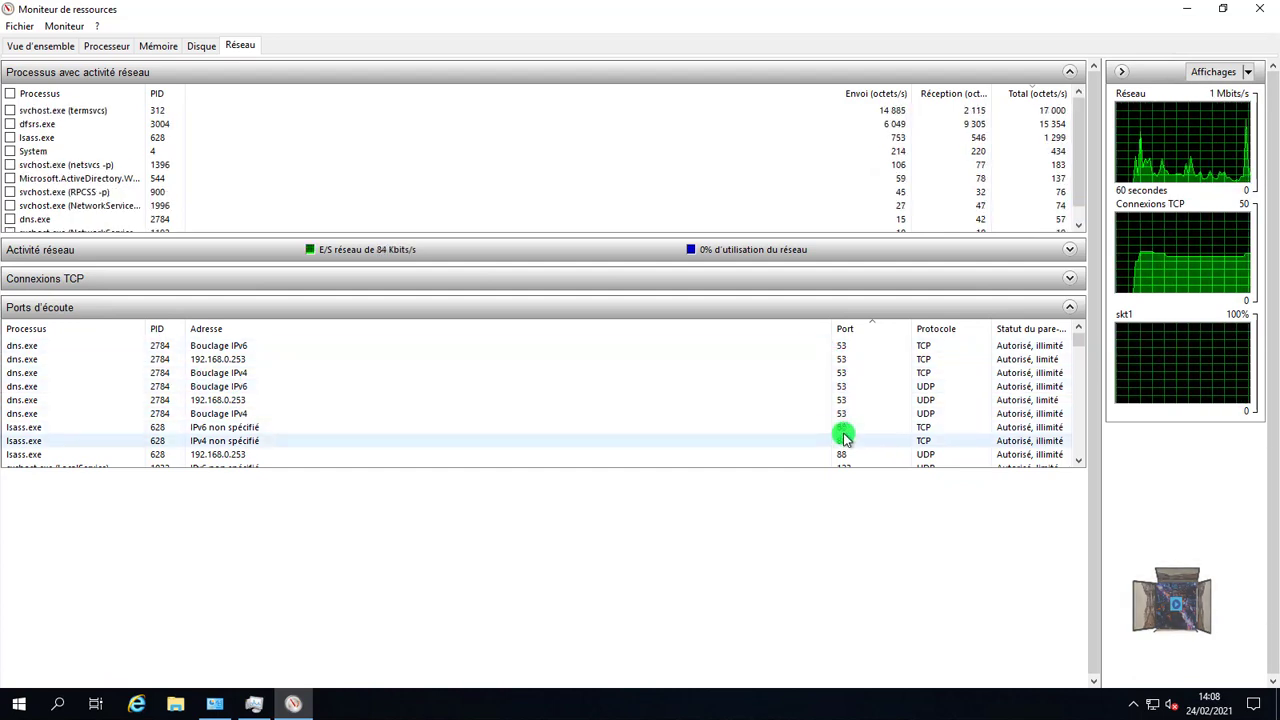
scroll(843, 437, "down", 2)
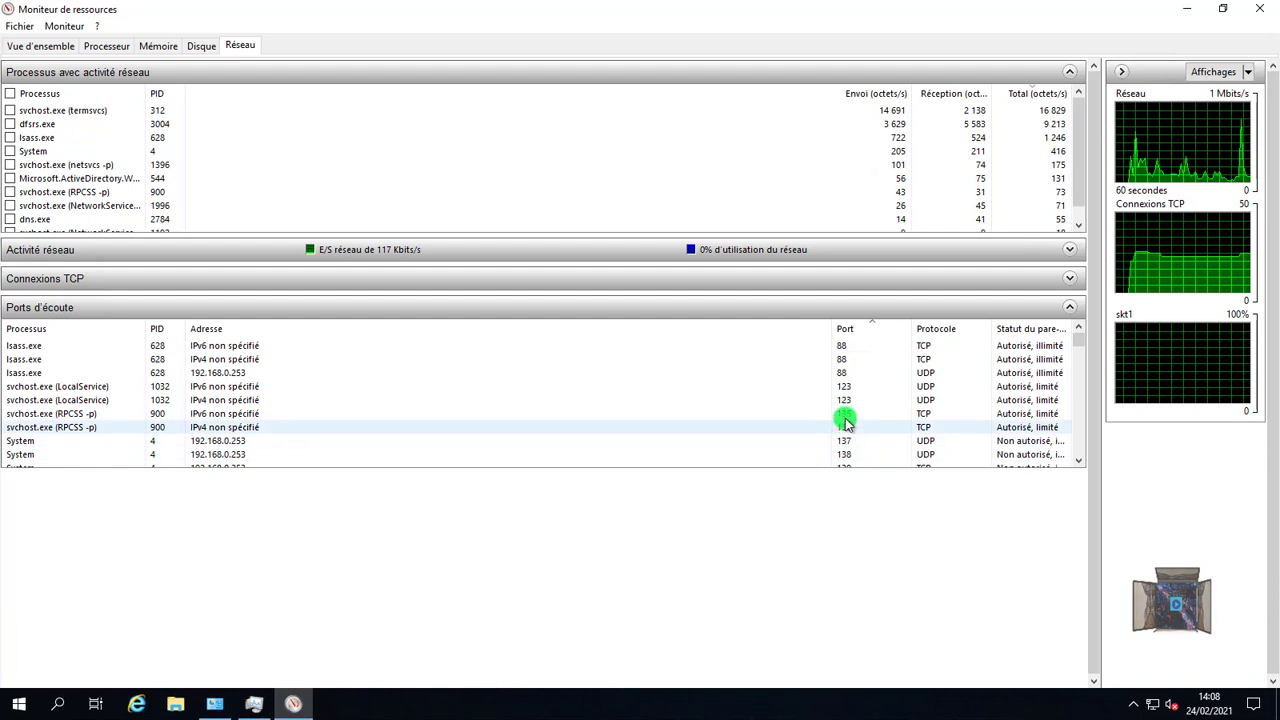
scroll(848, 430, "down", 3)
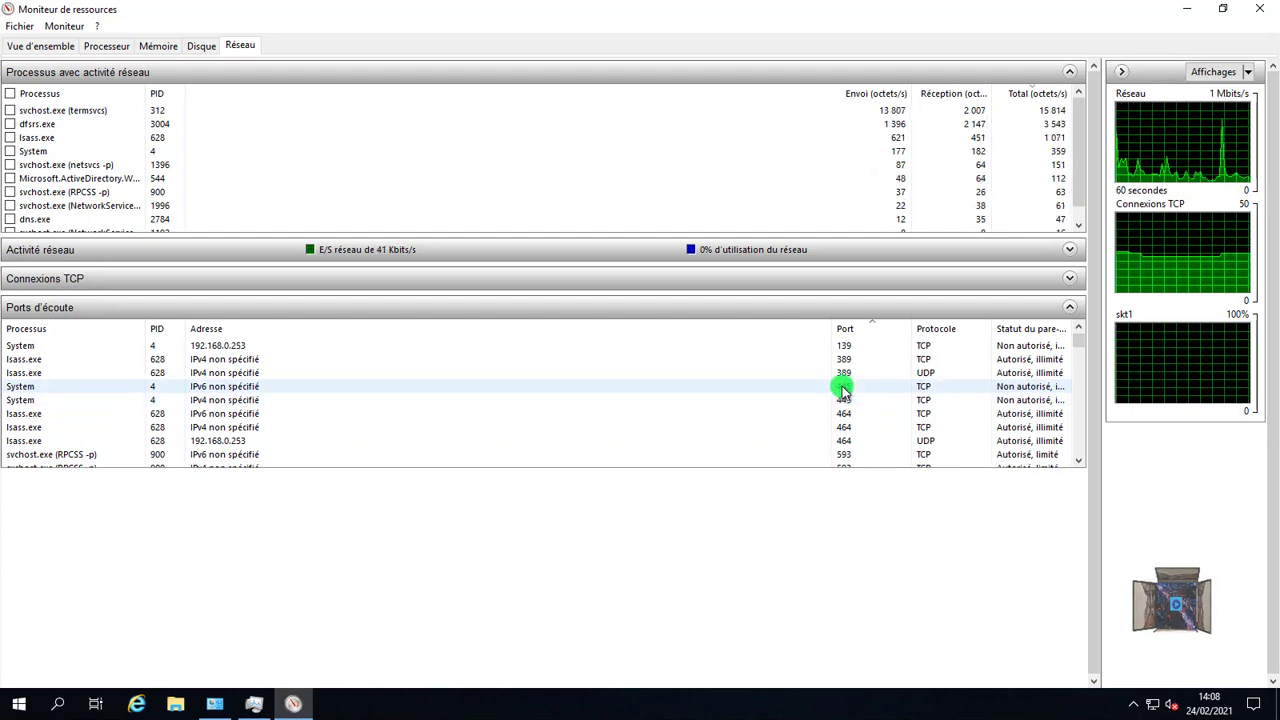
scroll(847, 415, "down", 3)
scroll(847, 420, "down", 6)
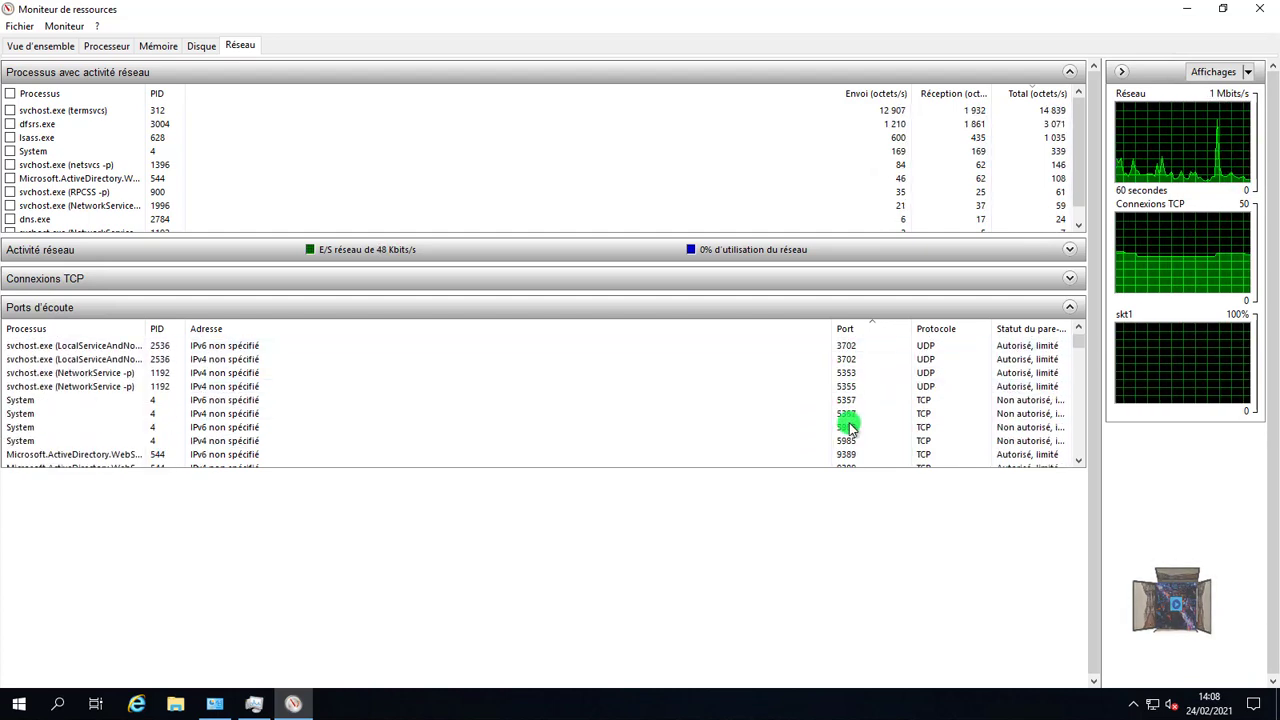
left_click_drag(659, 469, 660, 684)
Step: Close the Resource Monitor and the Task Manager
left_click(1259, 8)
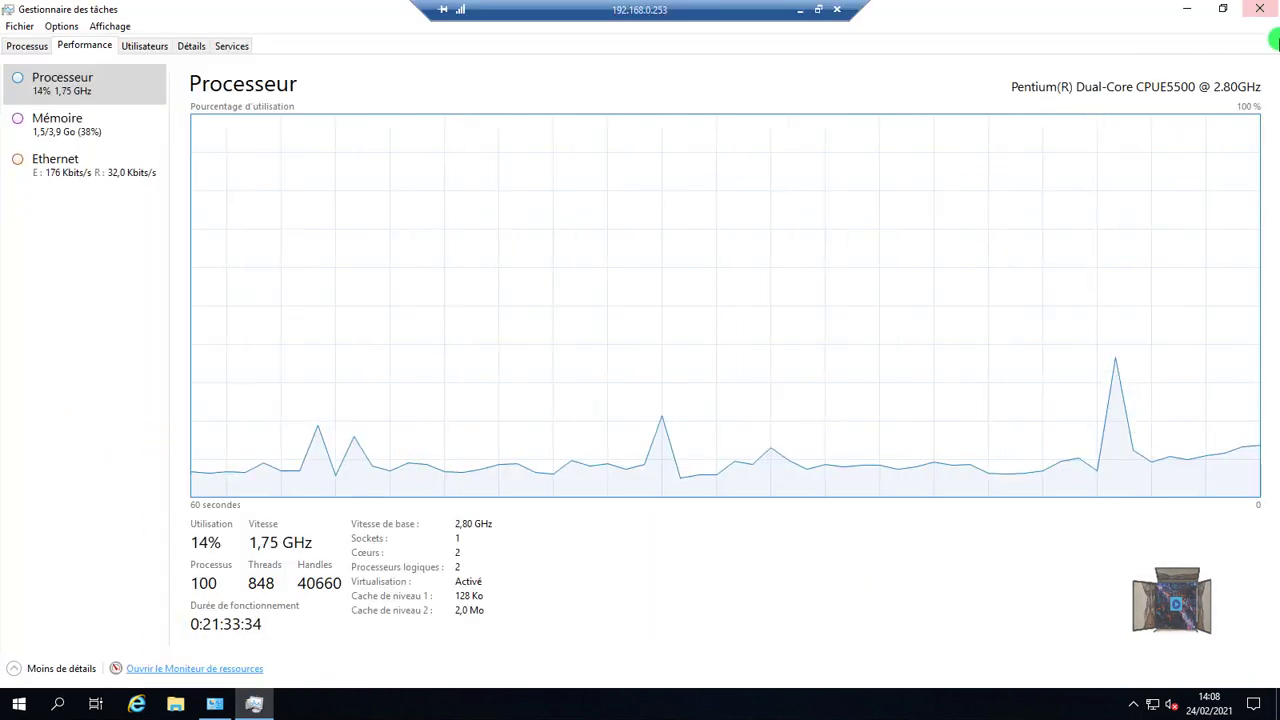
left_click(1268, 10)
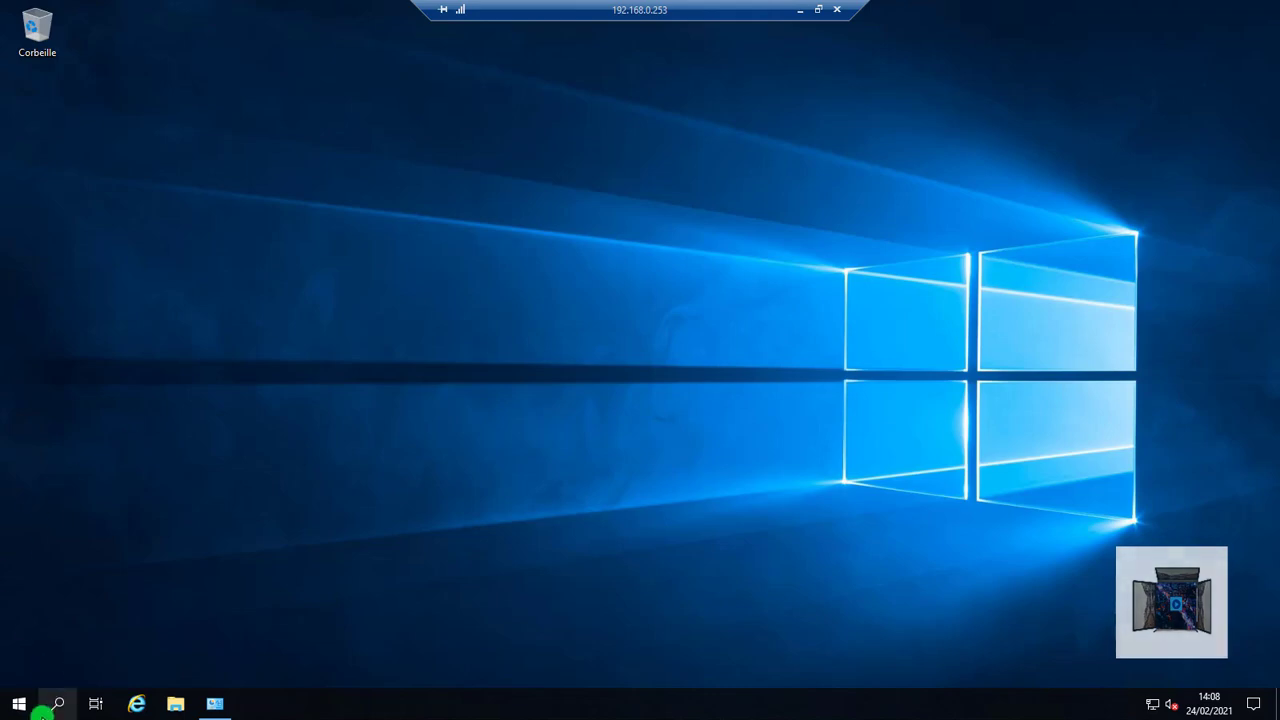
left_click(57, 703)
left_click(19, 634)
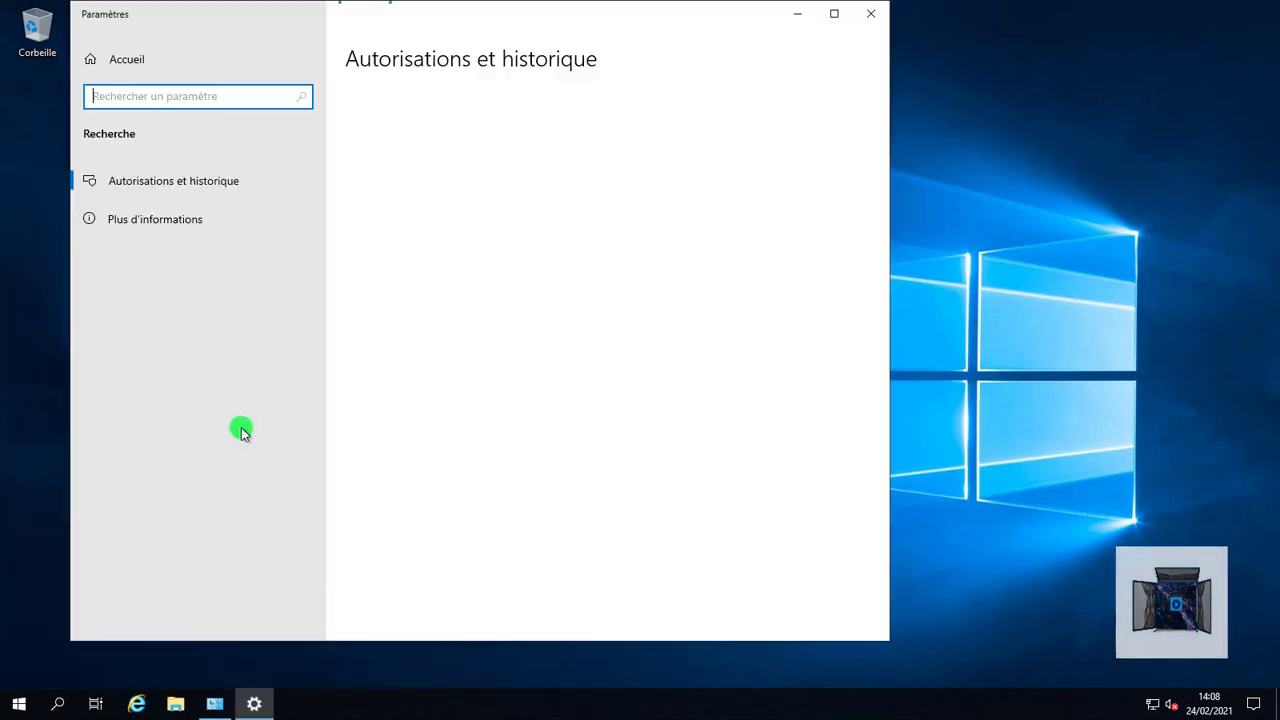
left_click(834, 13)
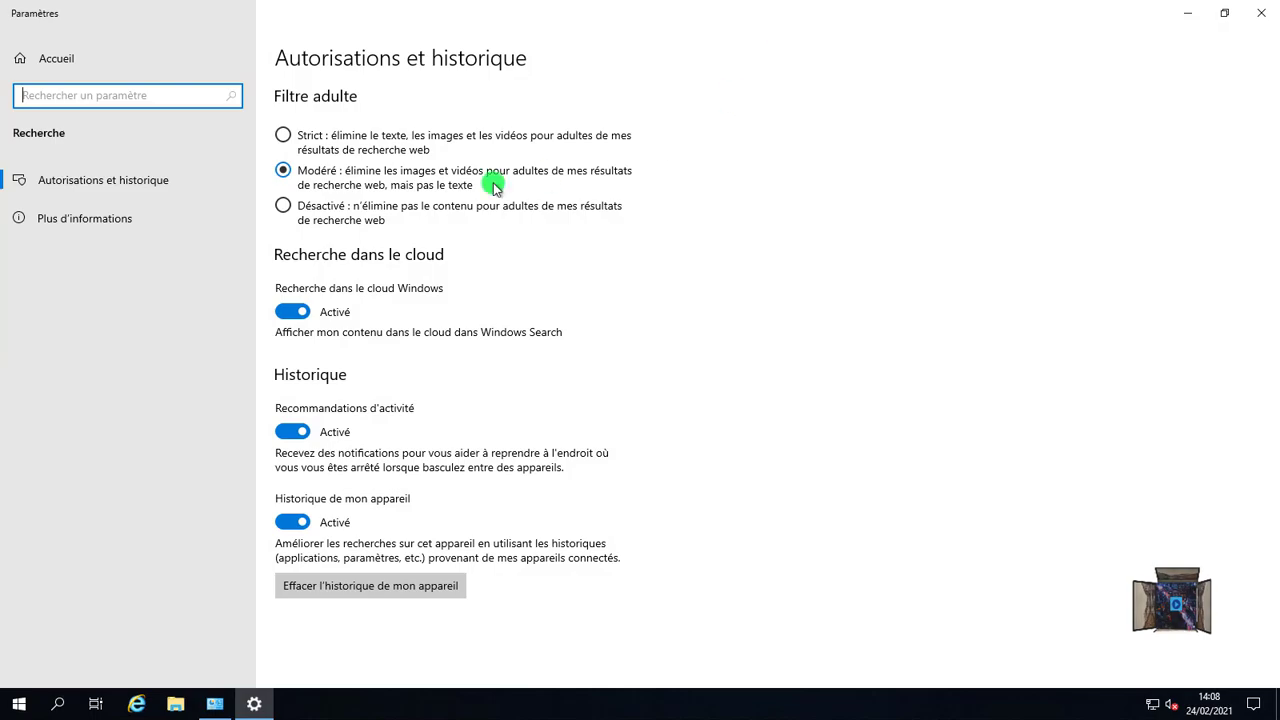
left_click(1261, 13)
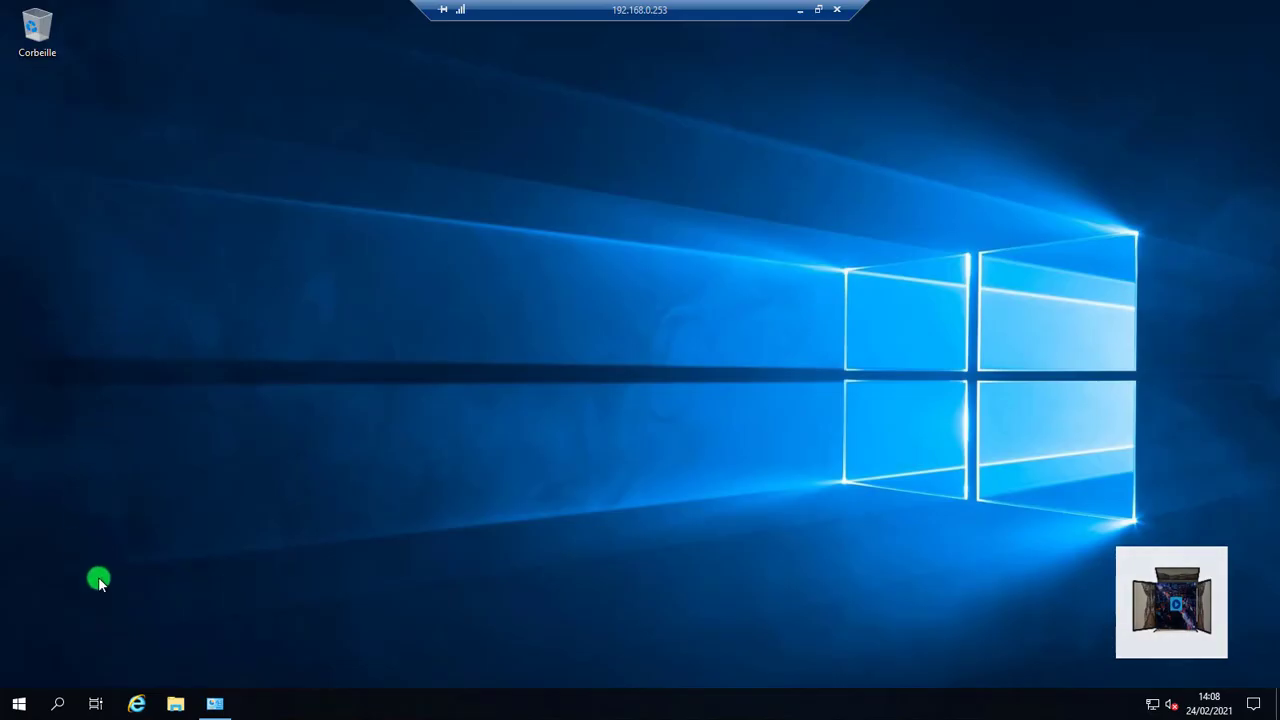
left_click(57, 702)
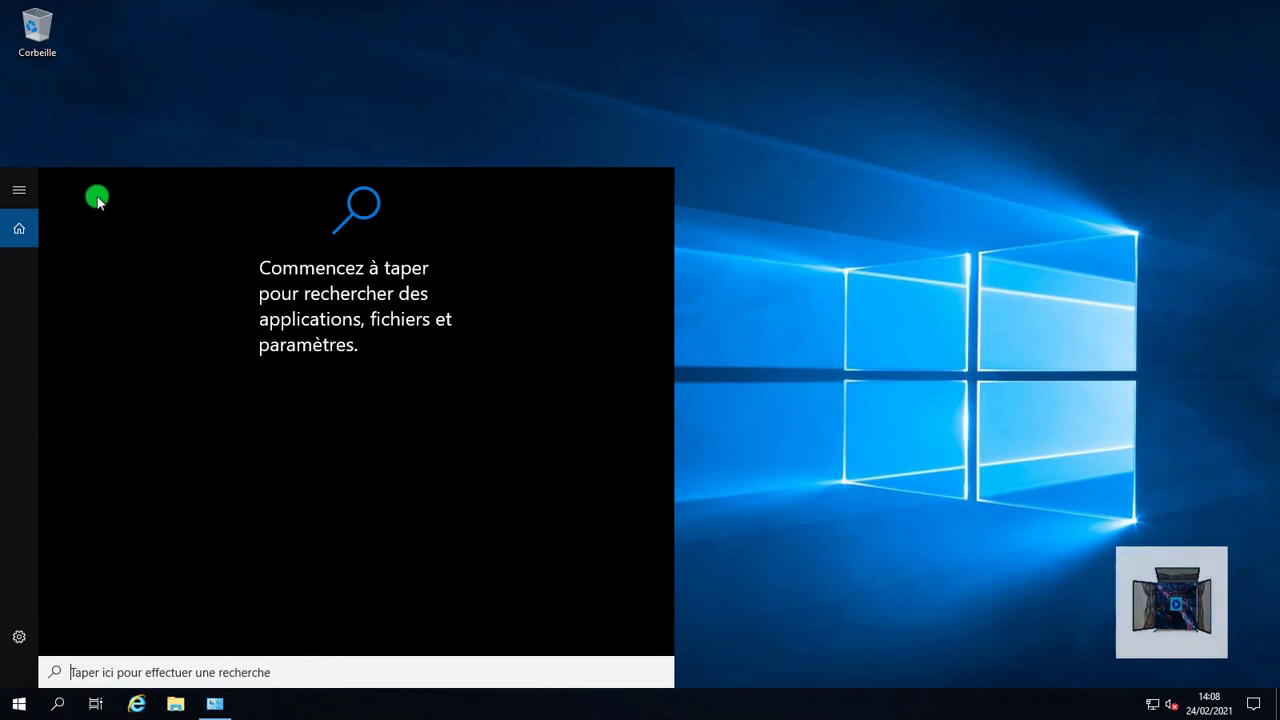
left_click(130, 128)
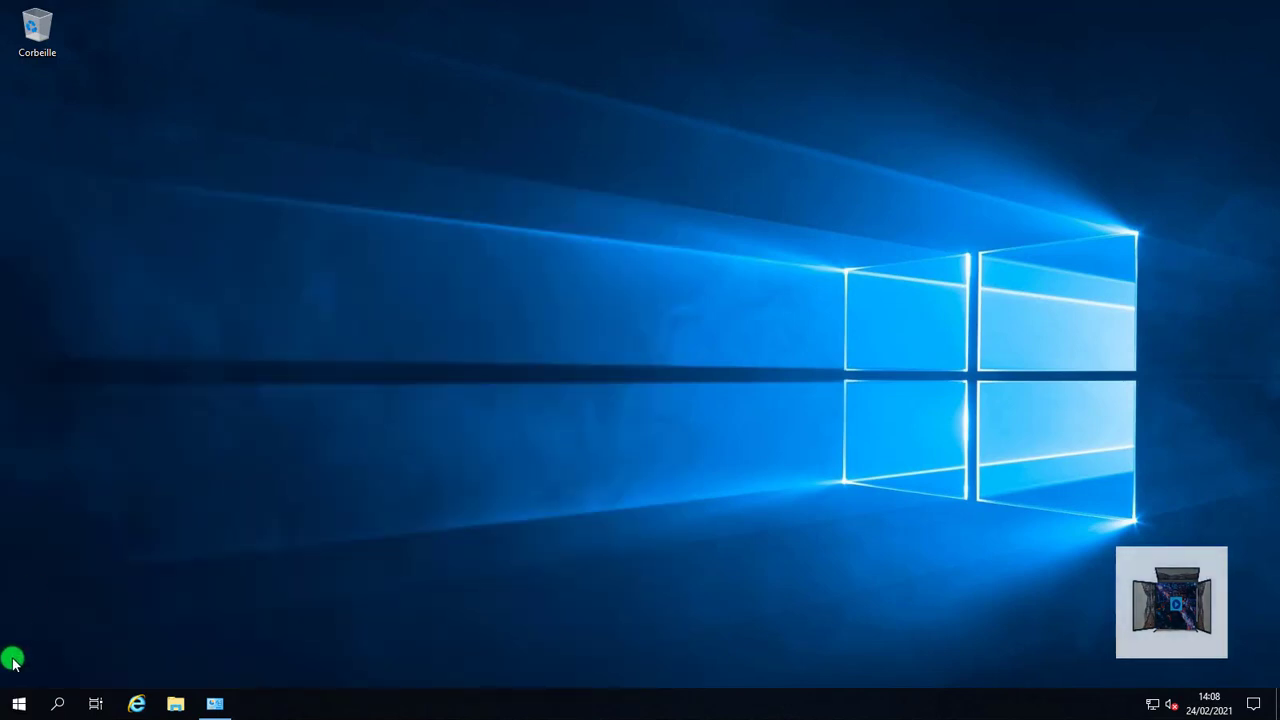
Step: Open Server Manager's local server properties and bring up the Windows Defender firewall settings for the domain
left_click(17, 702)
left_click(298, 260)
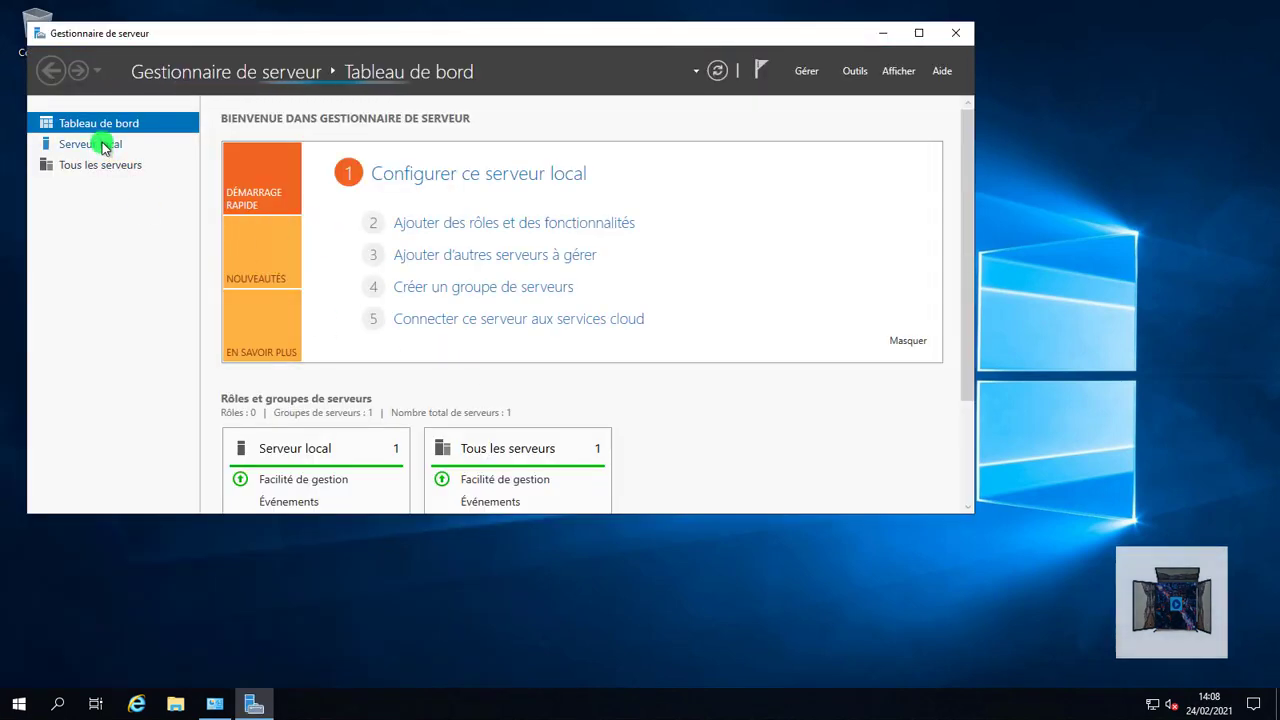
left_click(118, 144)
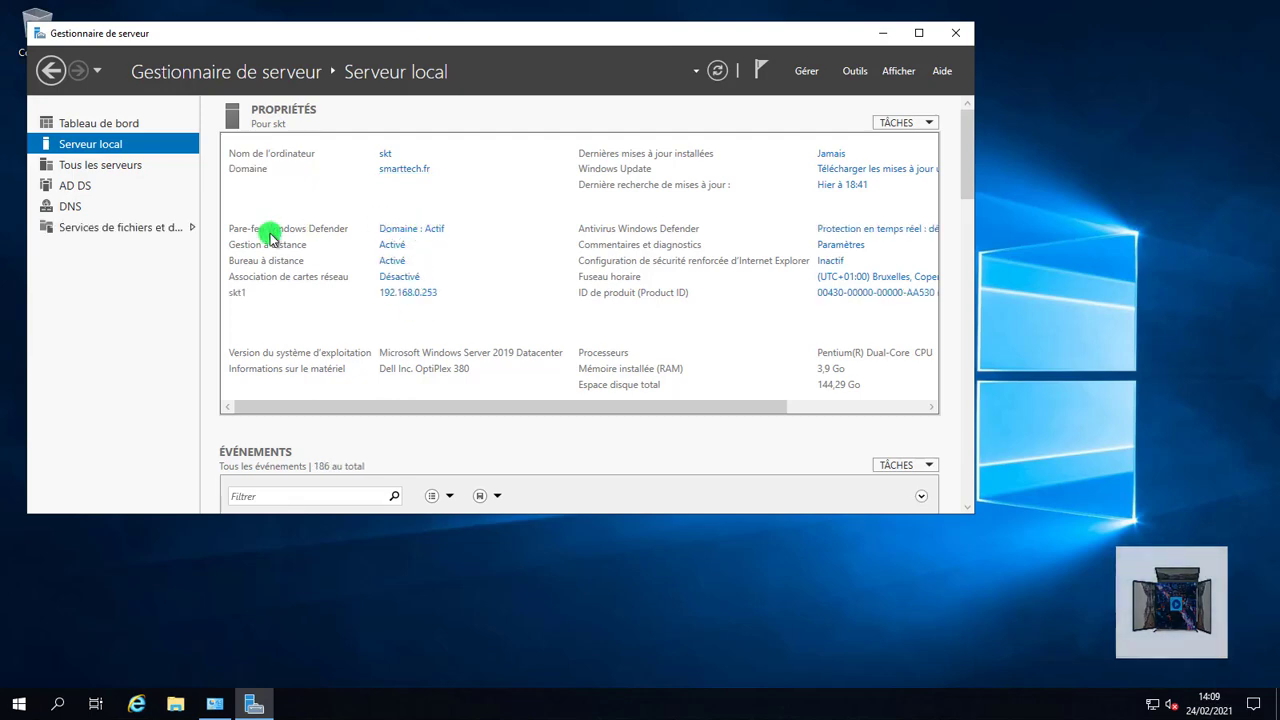
left_click(414, 238)
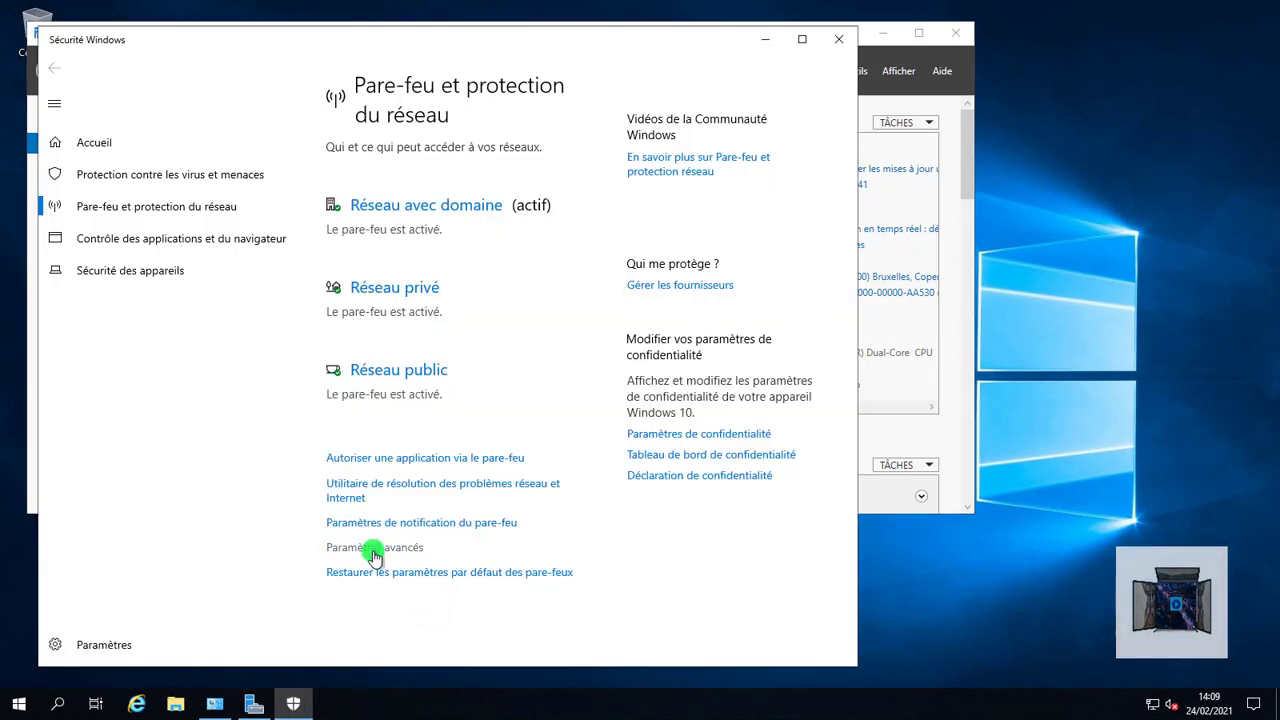
Step: Open the advanced firewall settings and review the overview of the domain, private and public profiles
left_click(372, 548)
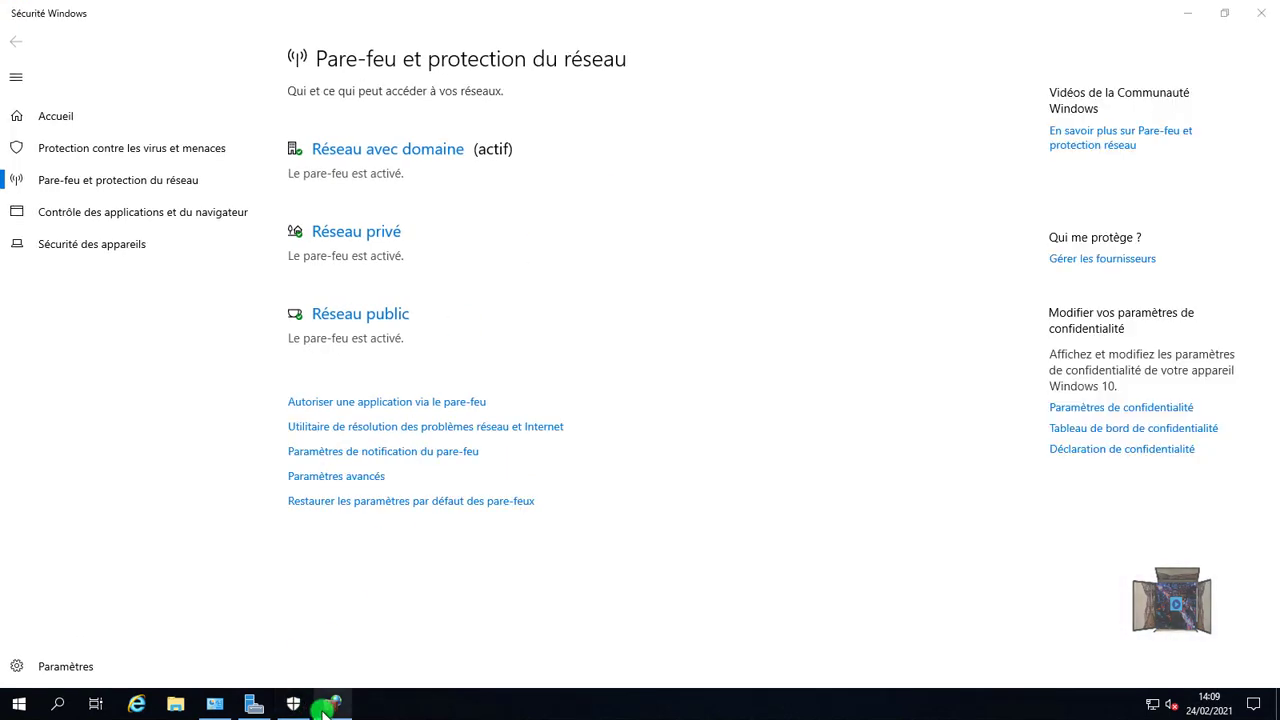
left_click(332, 704)
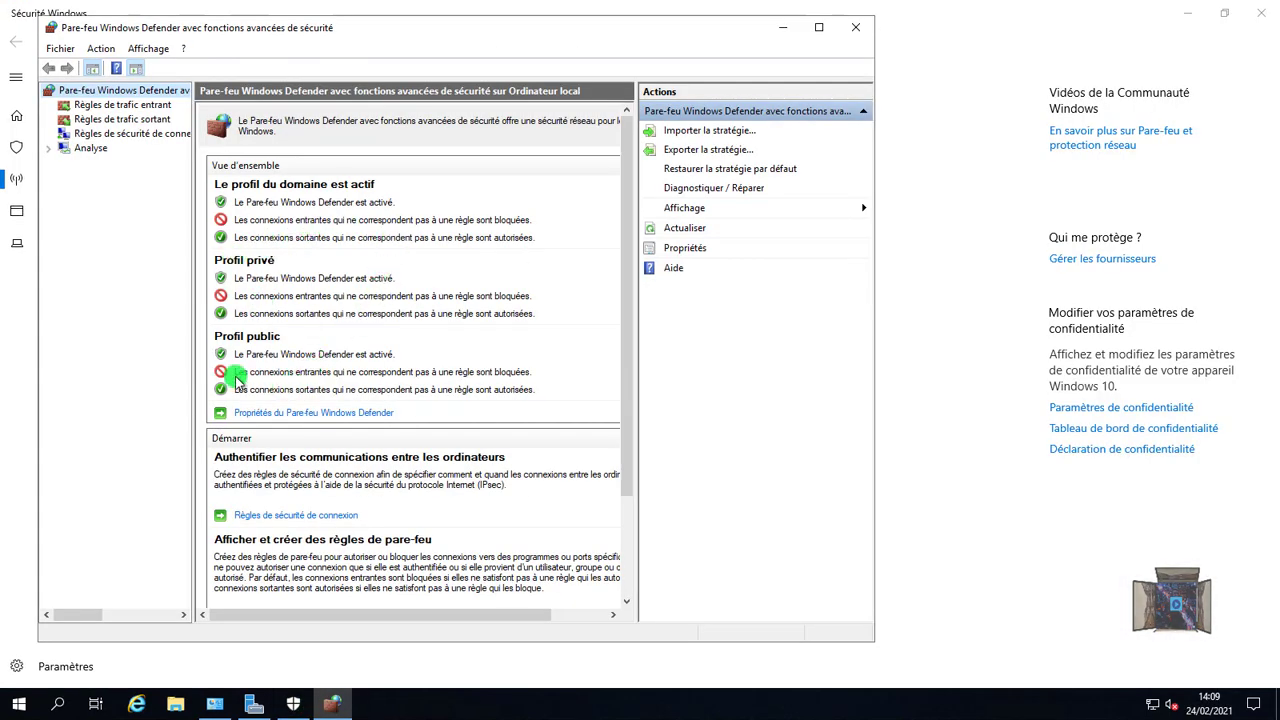
scroll(310, 410, "down", 2)
scroll(320, 432, "down", 1)
scroll(322, 436, "up", 3)
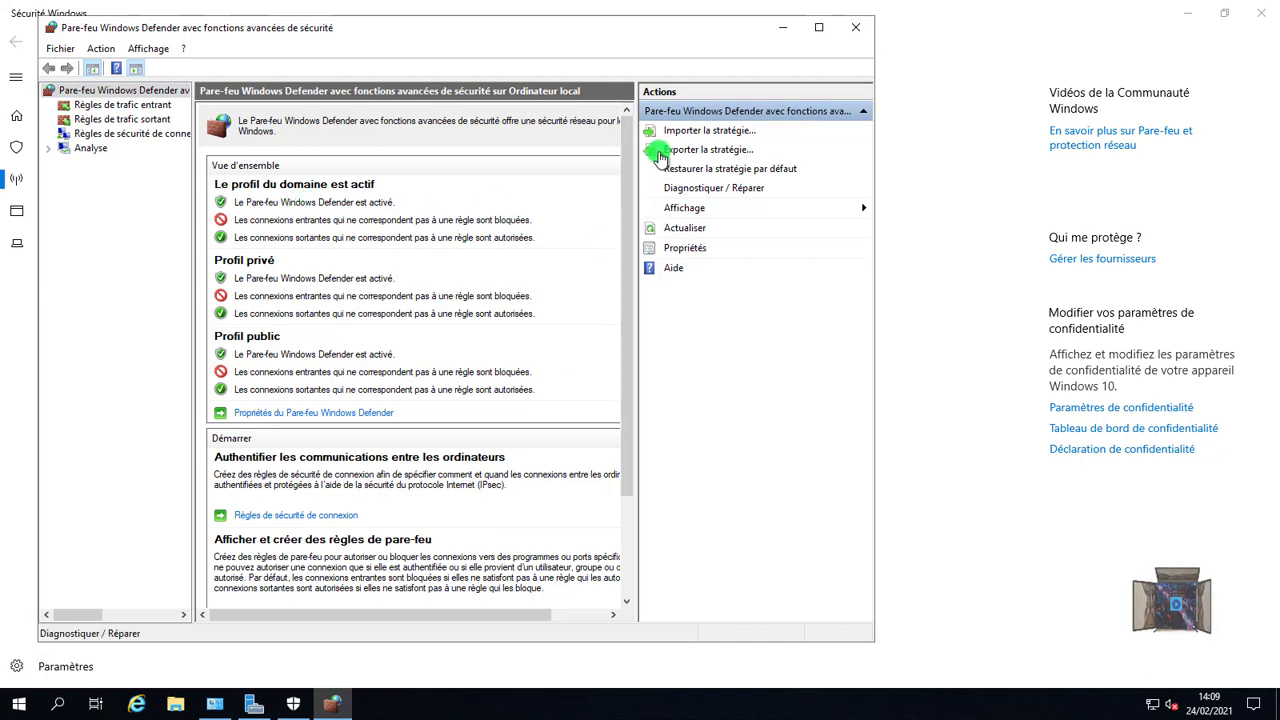
right_click(150, 88)
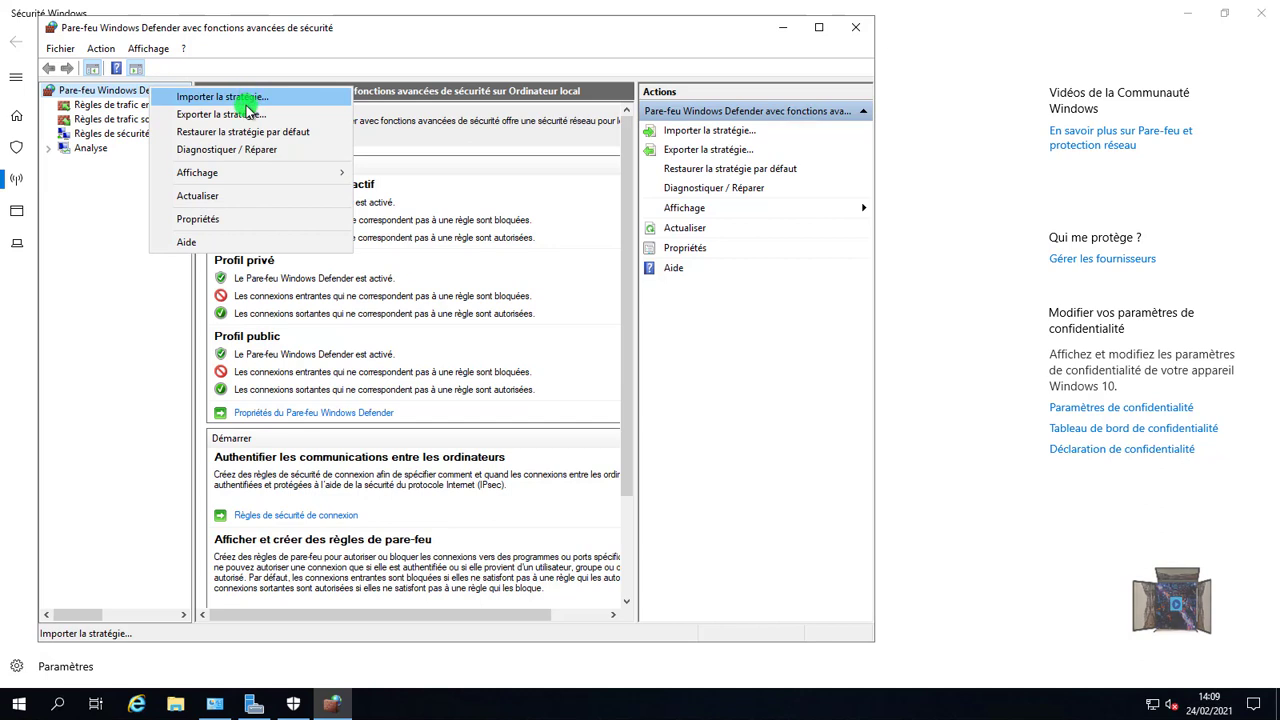
left_click(110, 192)
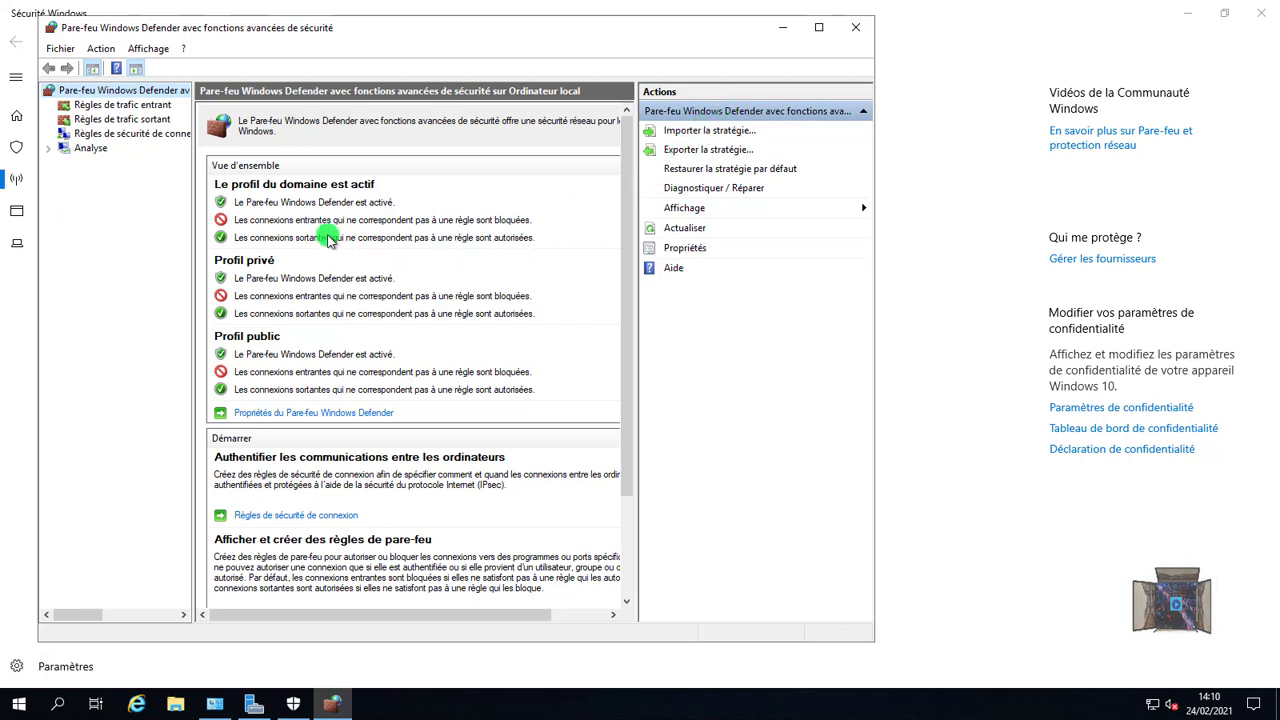
Step: Start a new inbound traffic rule and choose Port as the rule type
left_click(140, 107)
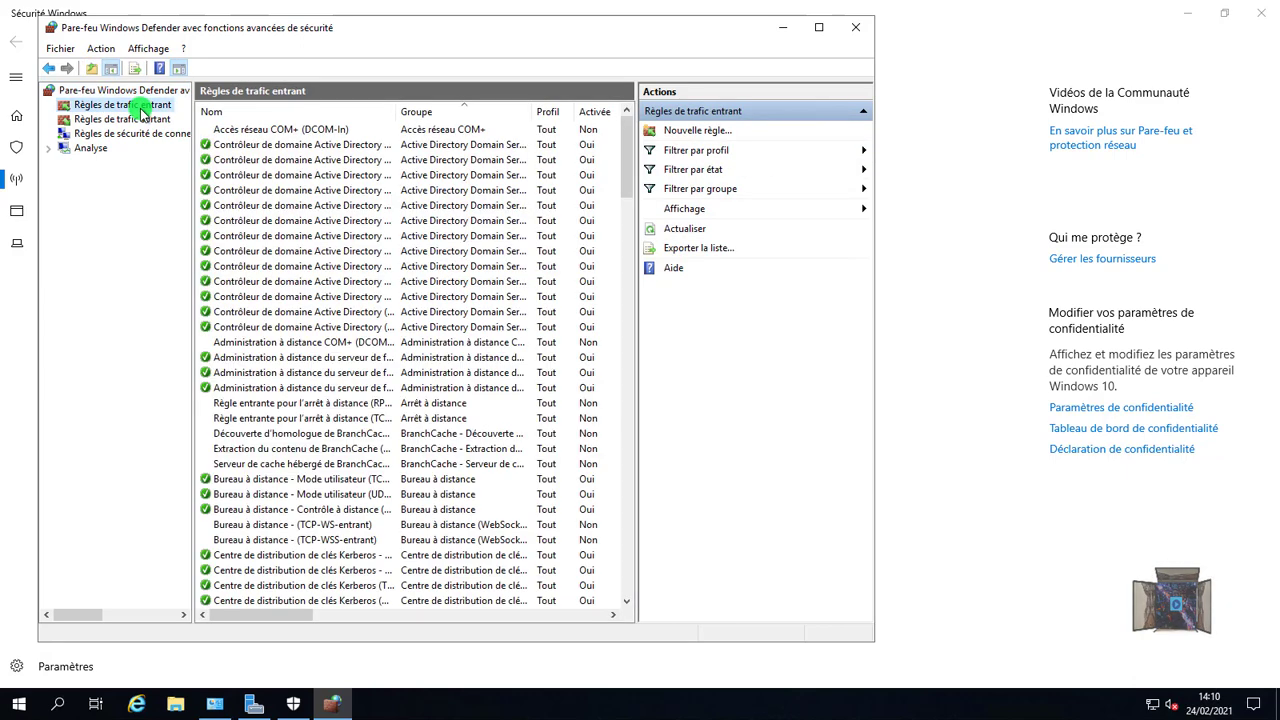
right_click(142, 108)
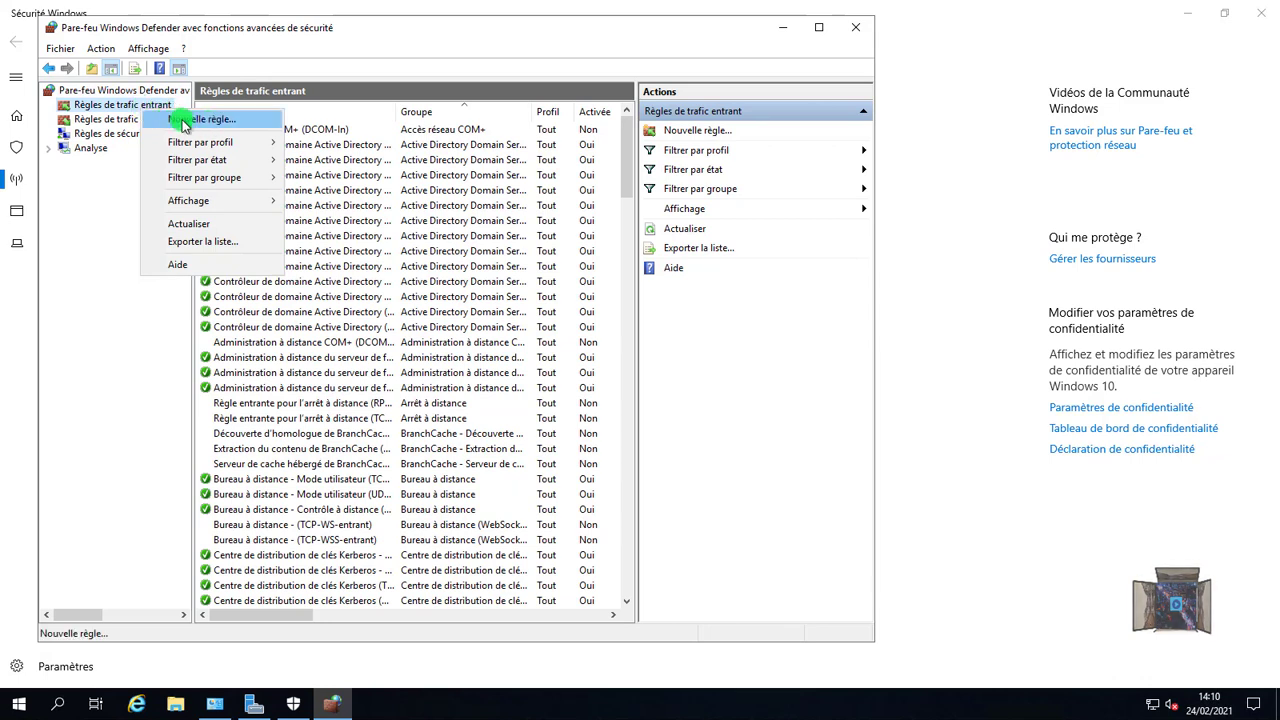
left_click(183, 122)
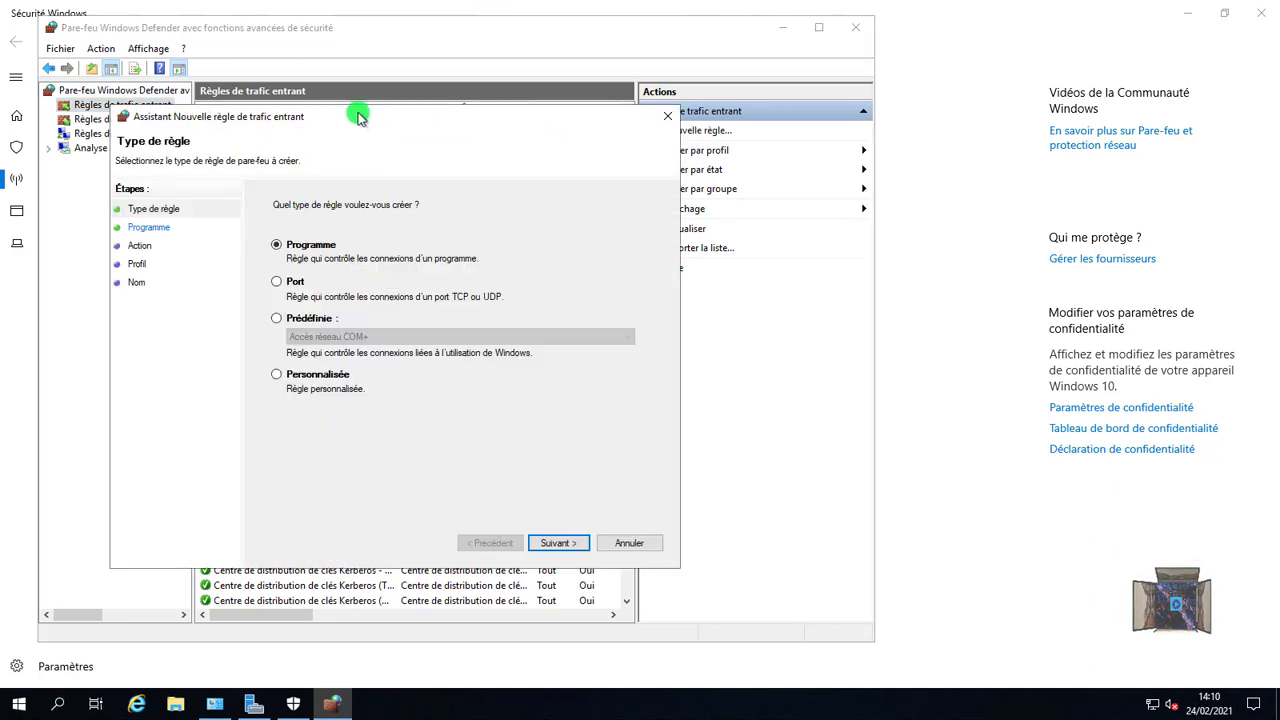
left_click_drag(357, 114, 423, 103)
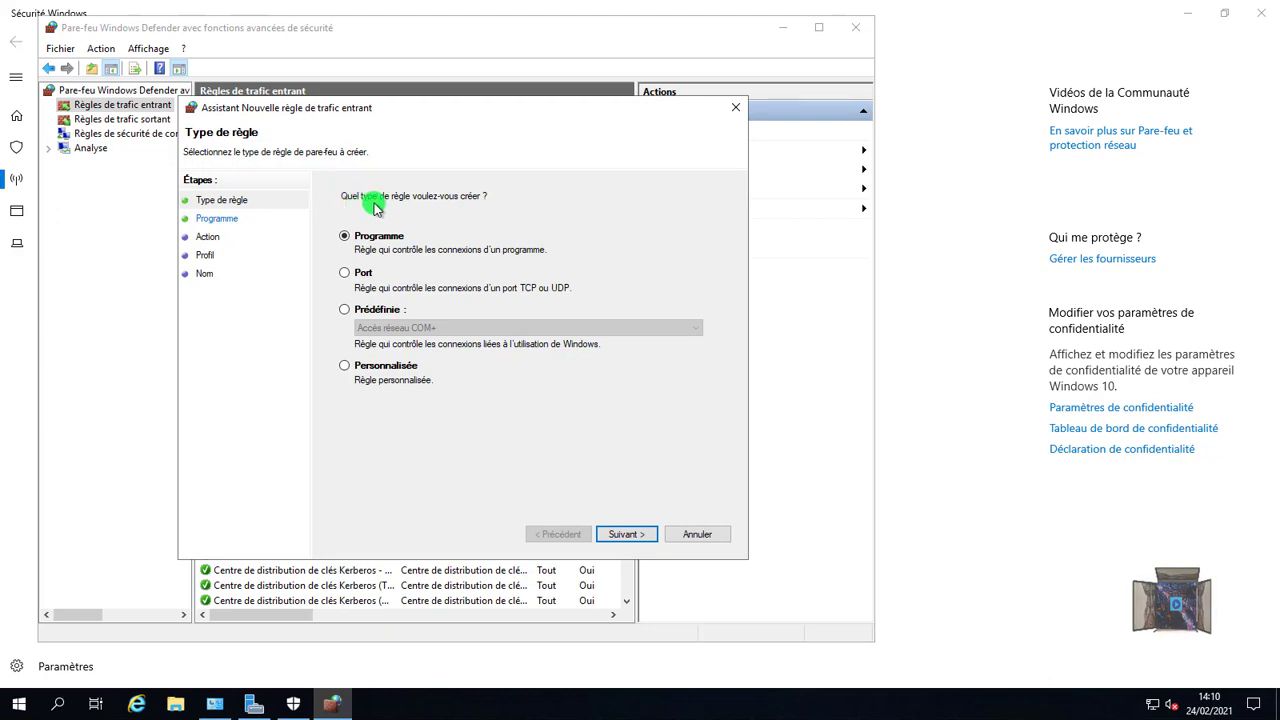
left_click(345, 273)
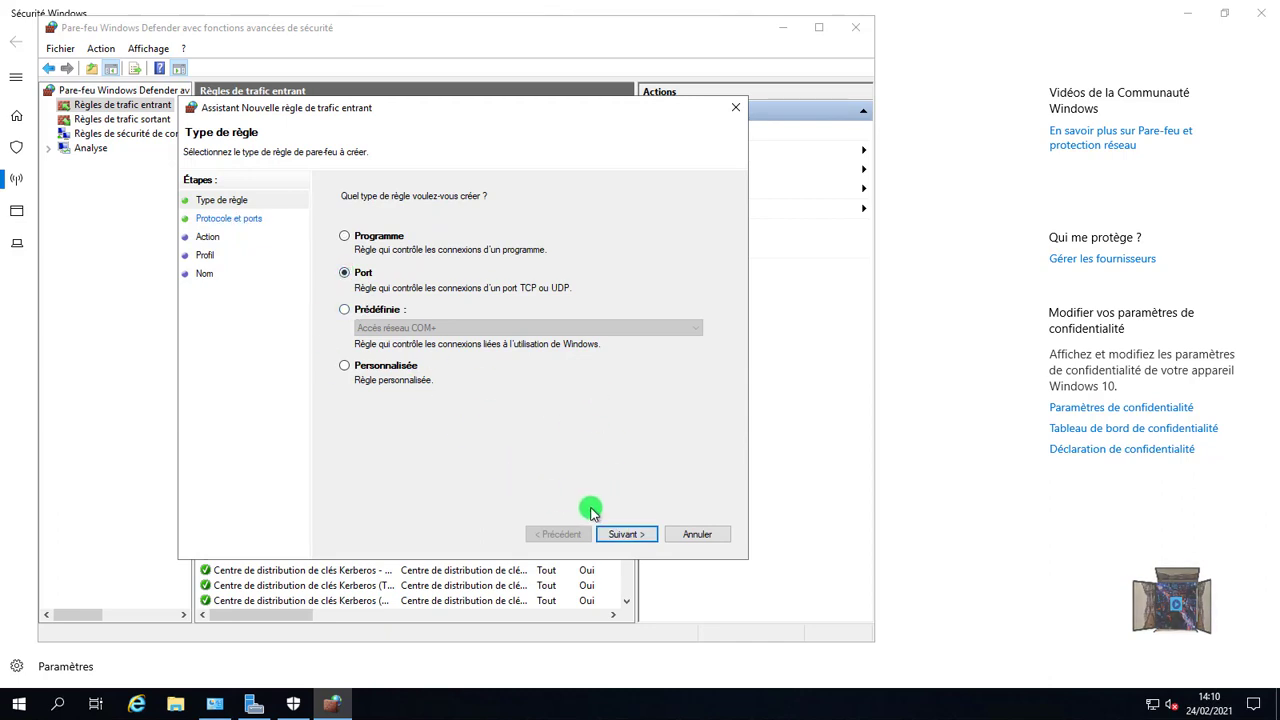
left_click(622, 536)
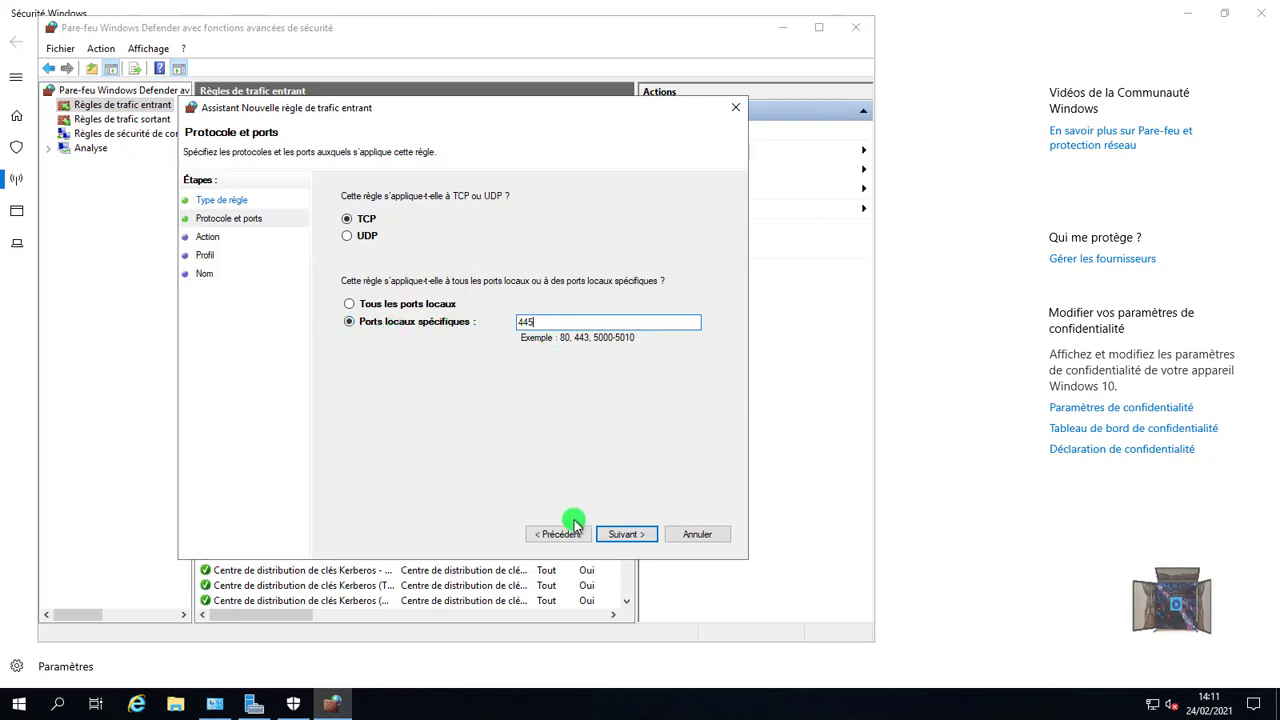
Step: Make the inbound rule block connections on TCP local port 445 for the Domaine, Privé and Public profiles
left_click(620, 536)
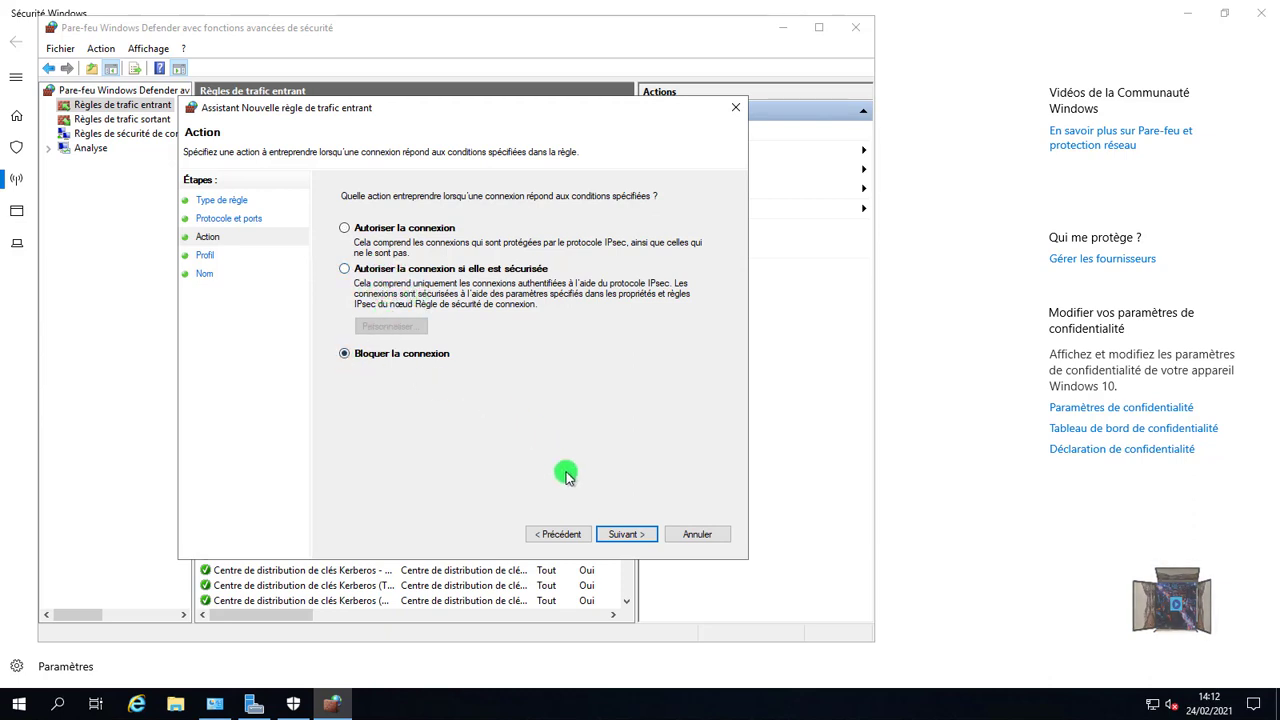
left_click(634, 534)
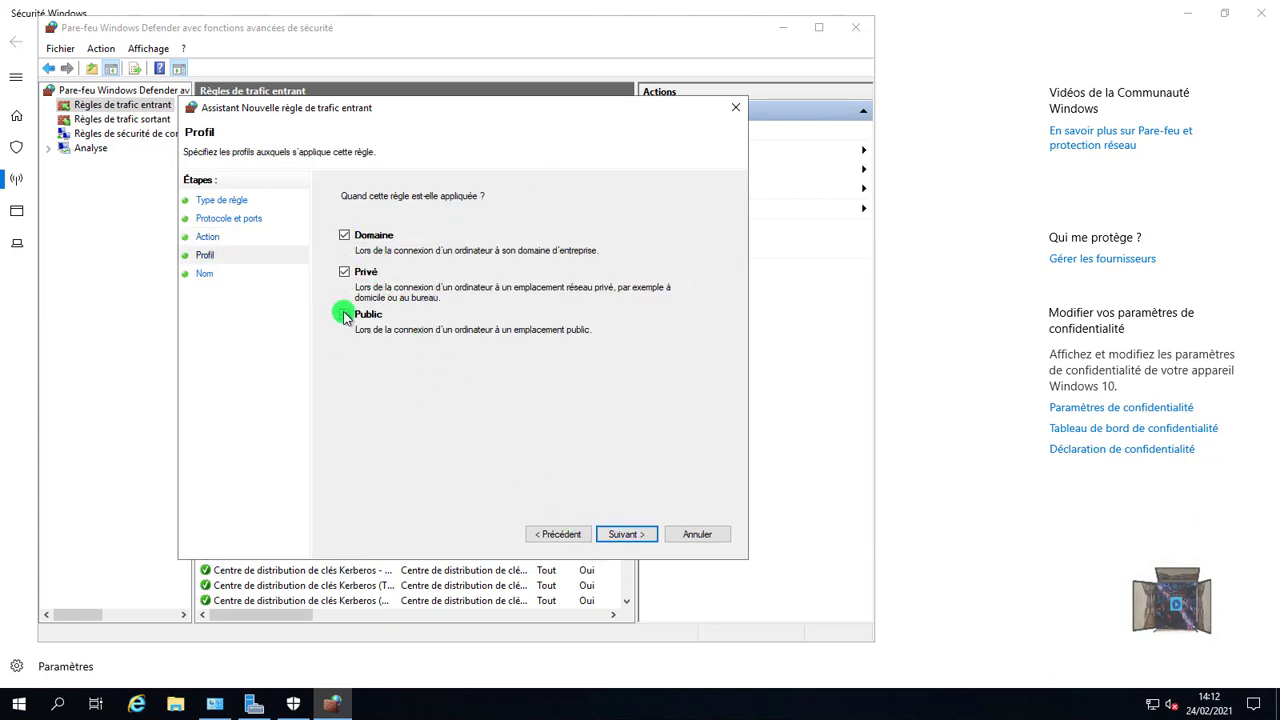
left_click(343, 236)
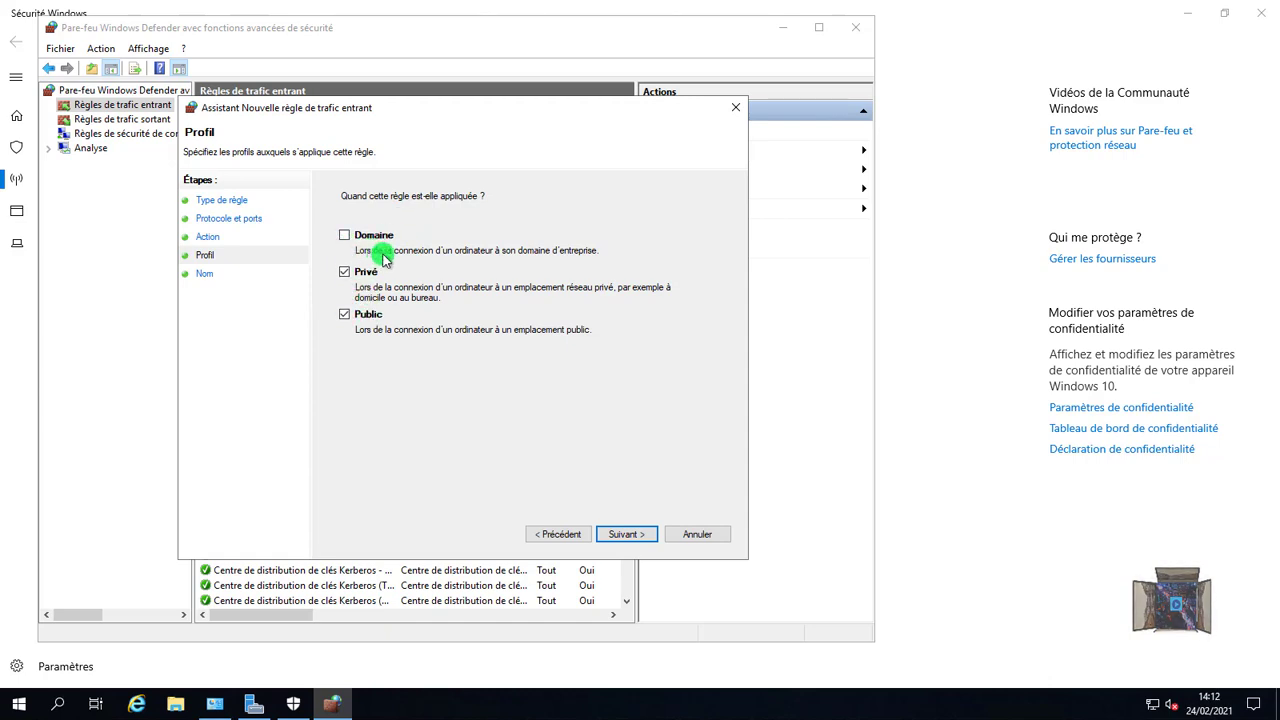
left_click(348, 242)
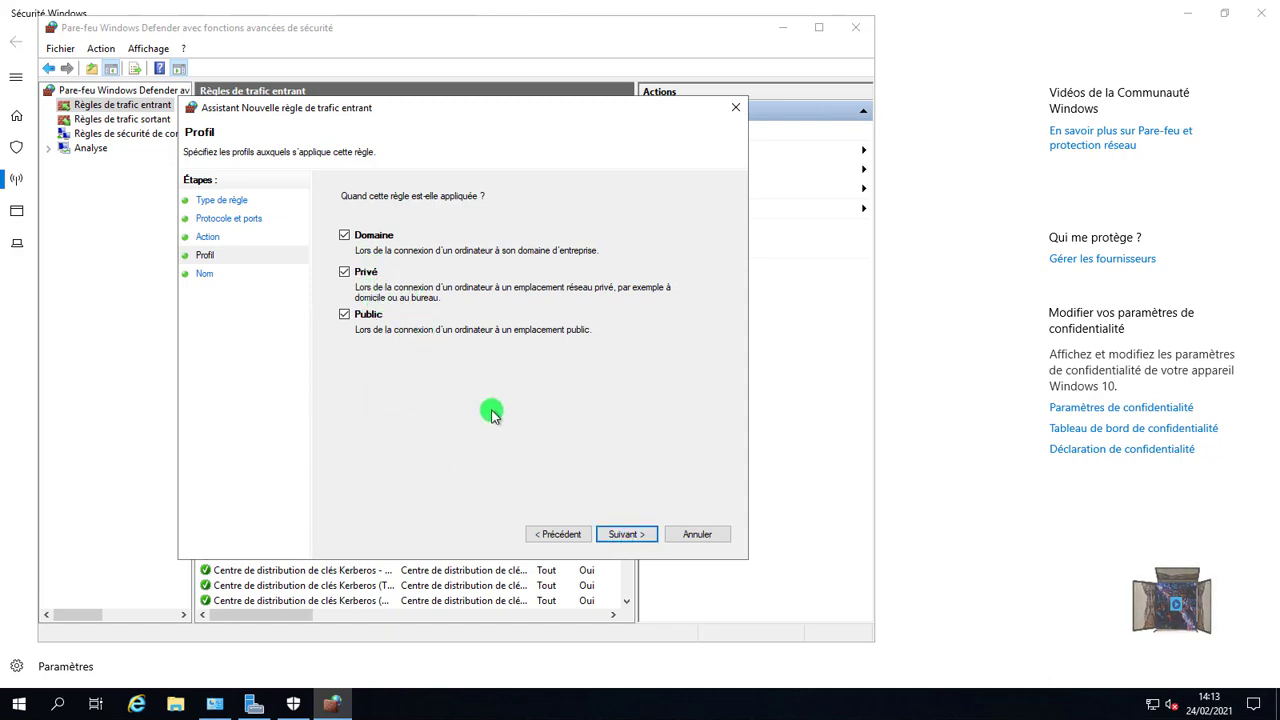
left_click(630, 537)
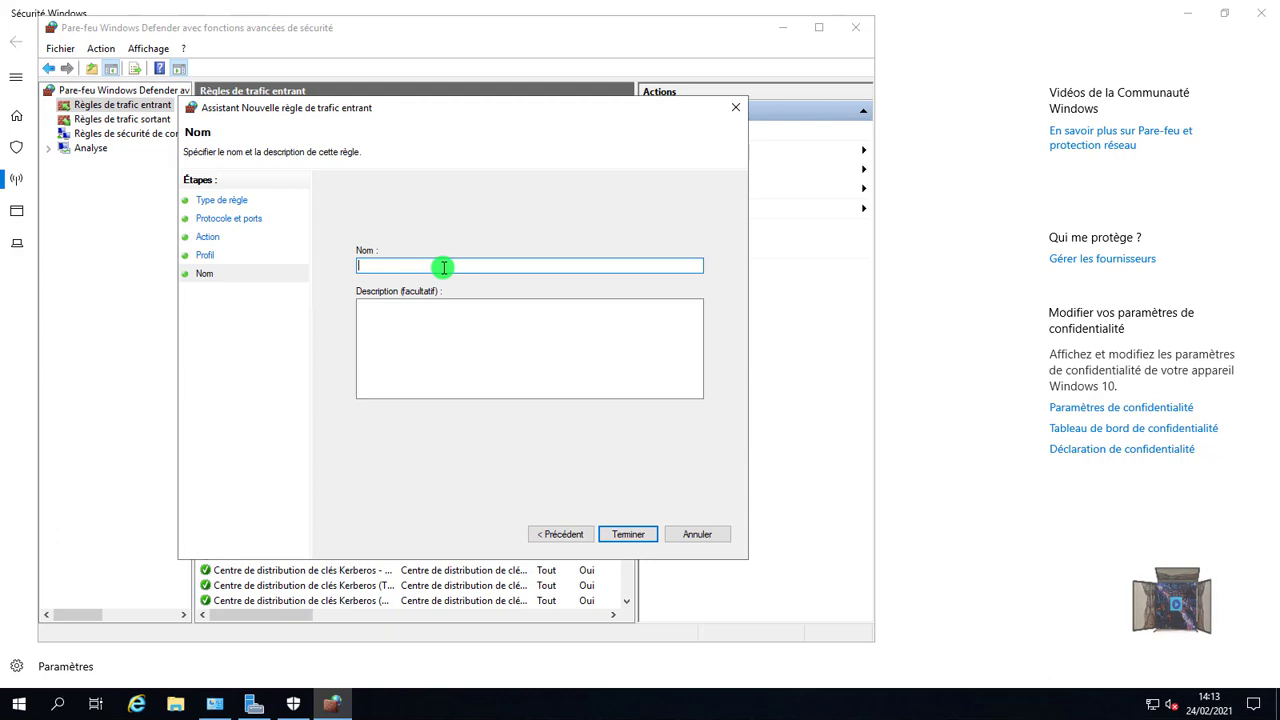
Step: Name the inbound rule smb, enter "bock" as its description and create it
type("smb")
left_click(445, 345)
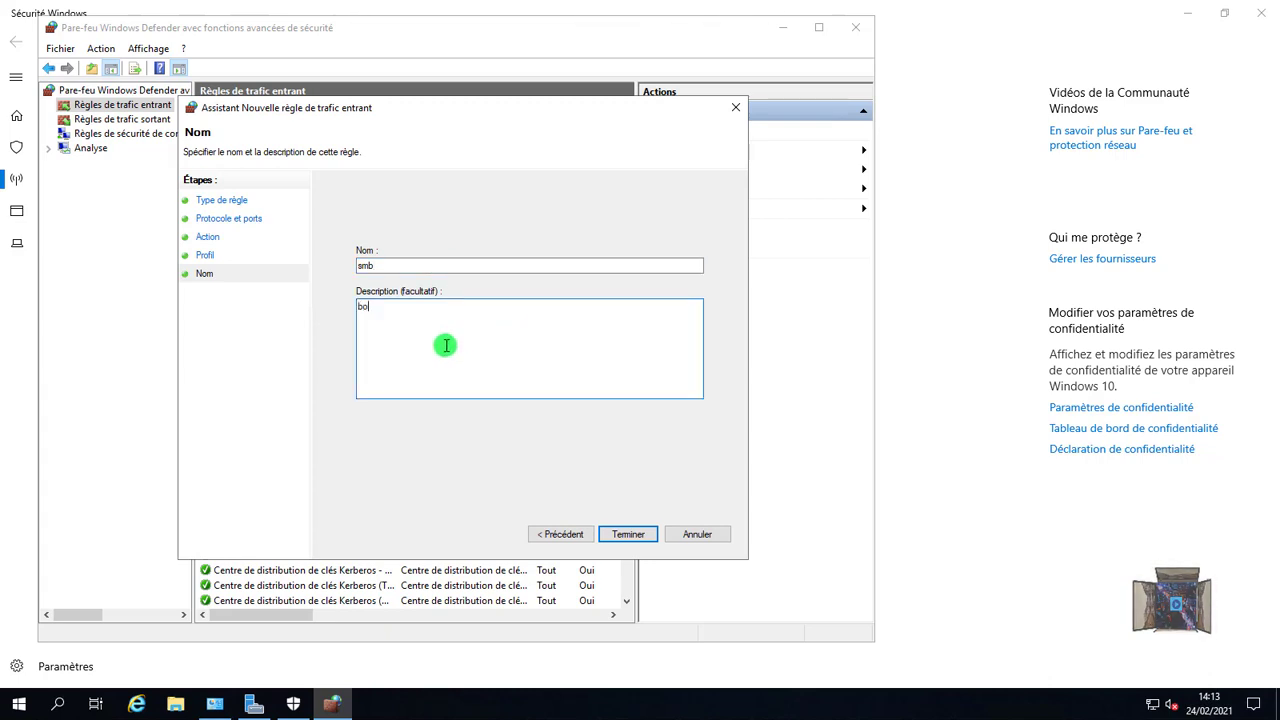
type("bok")
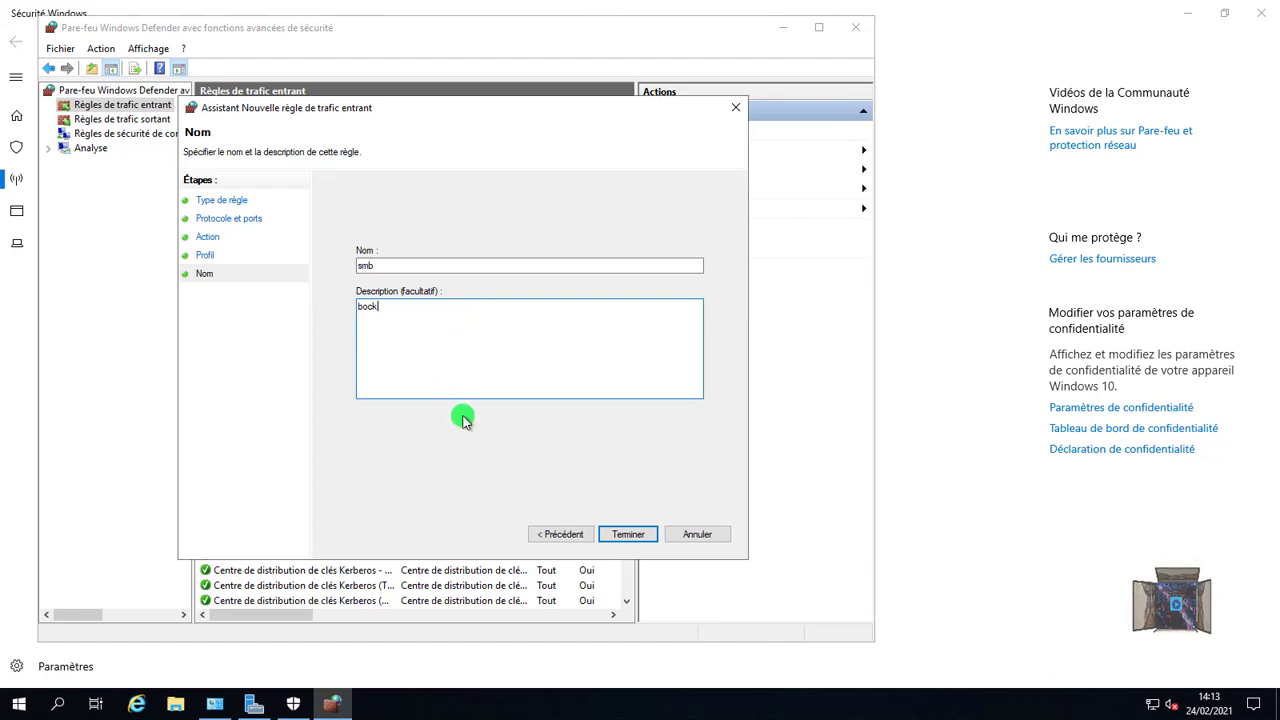
left_click(637, 535)
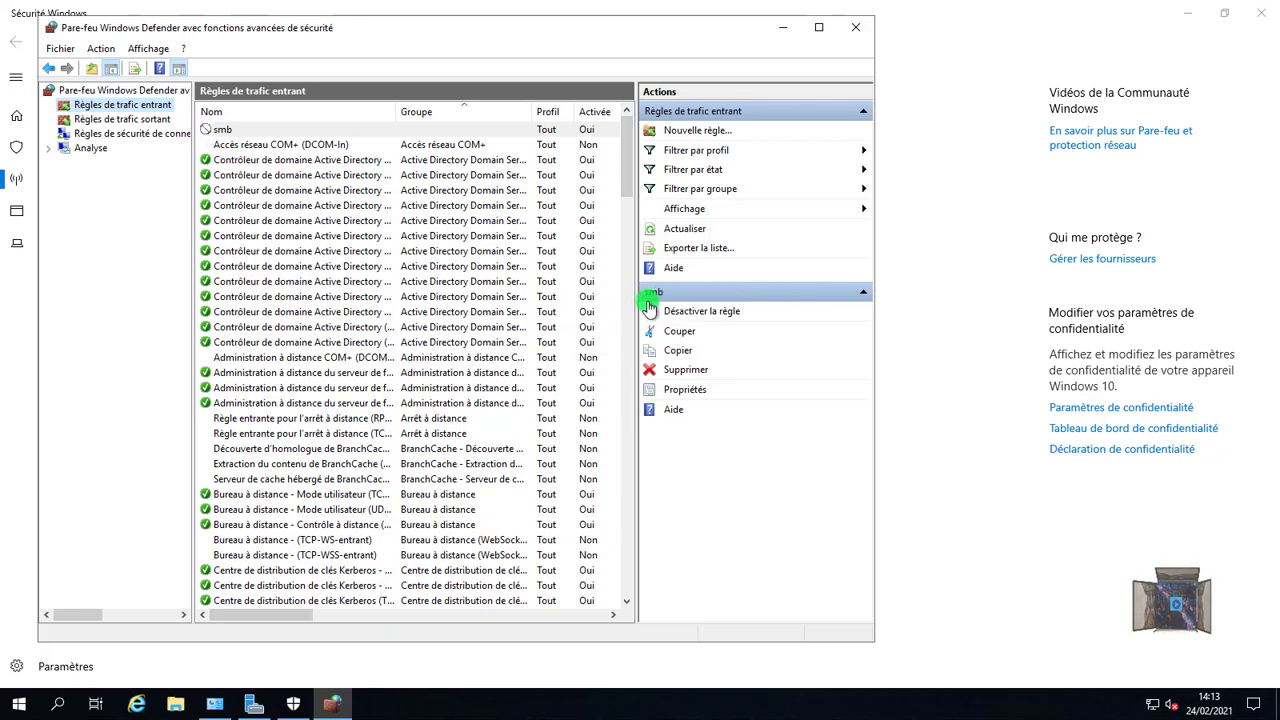
Step: Disable the smb inbound rule and enable it again, twice in a row
left_click(698, 312)
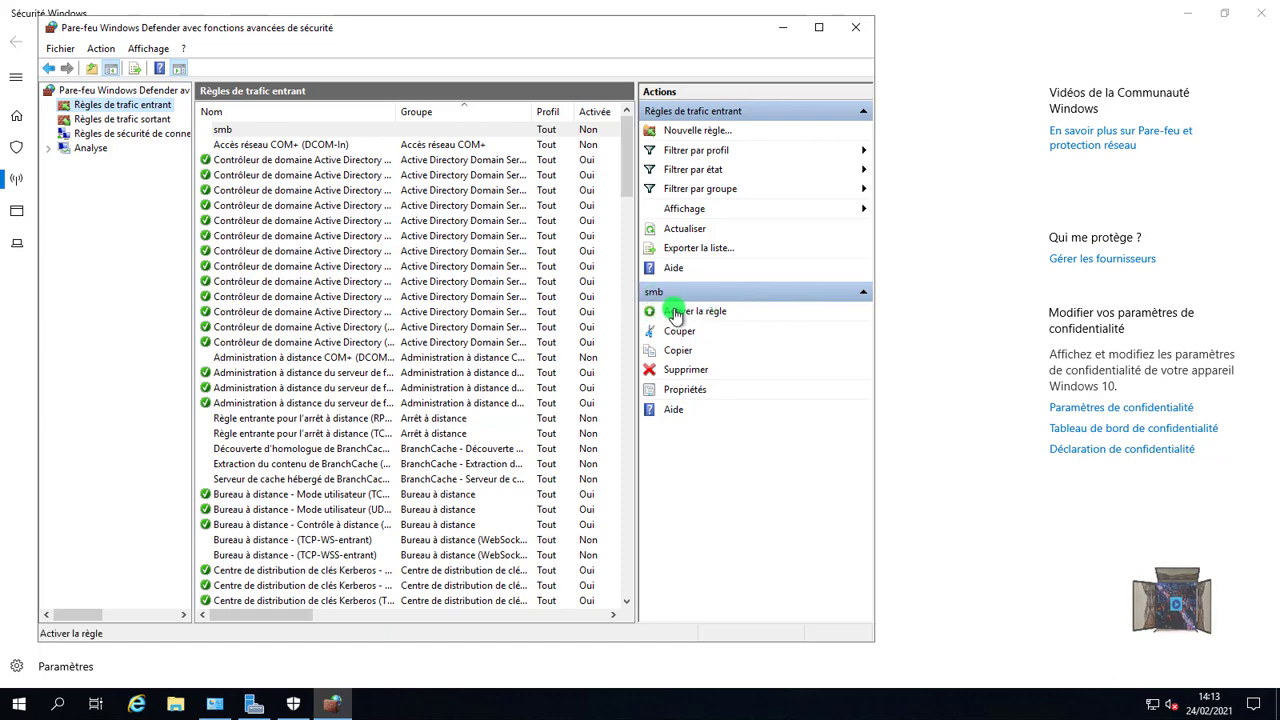
left_click(676, 316)
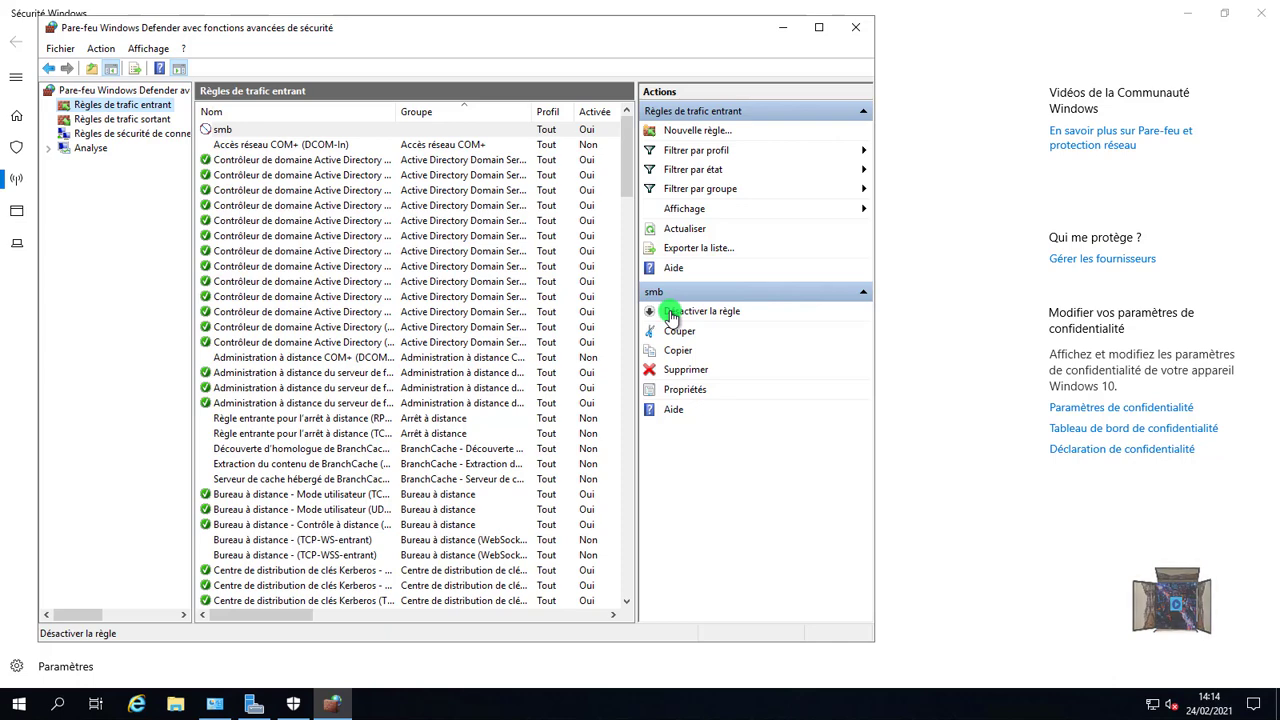
left_click(671, 315)
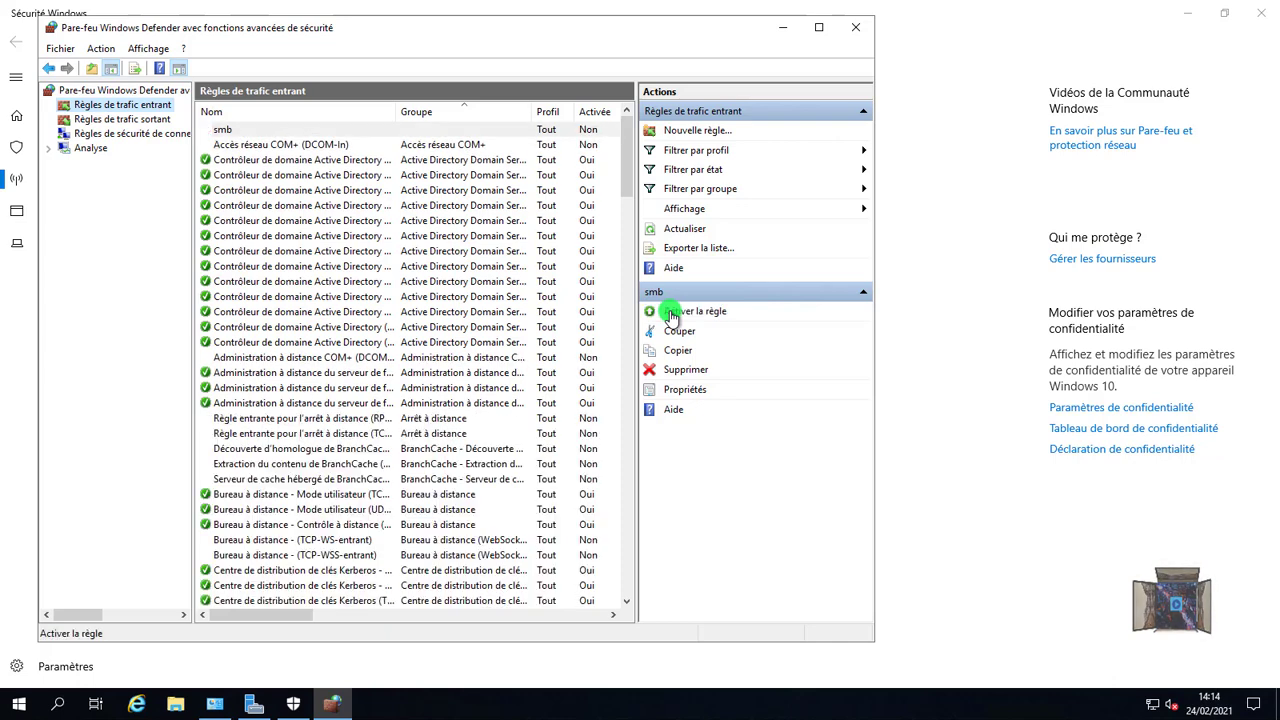
right_click(207, 131)
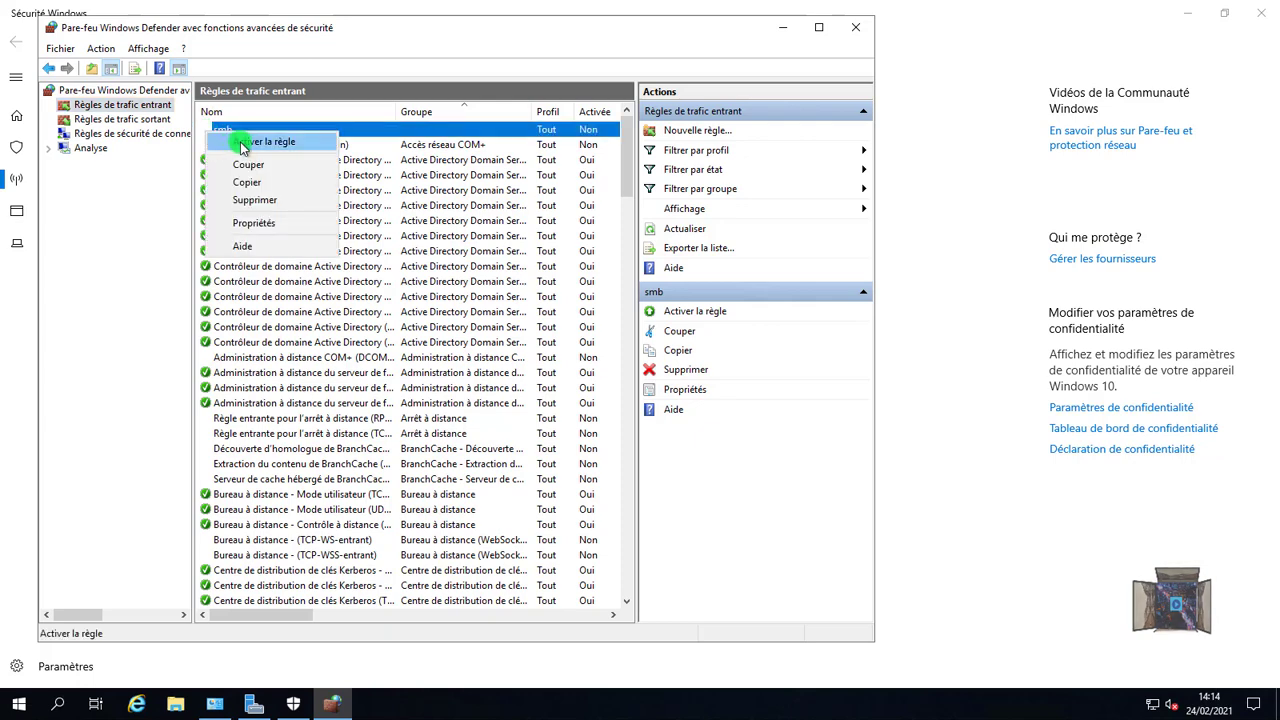
left_click(244, 147)
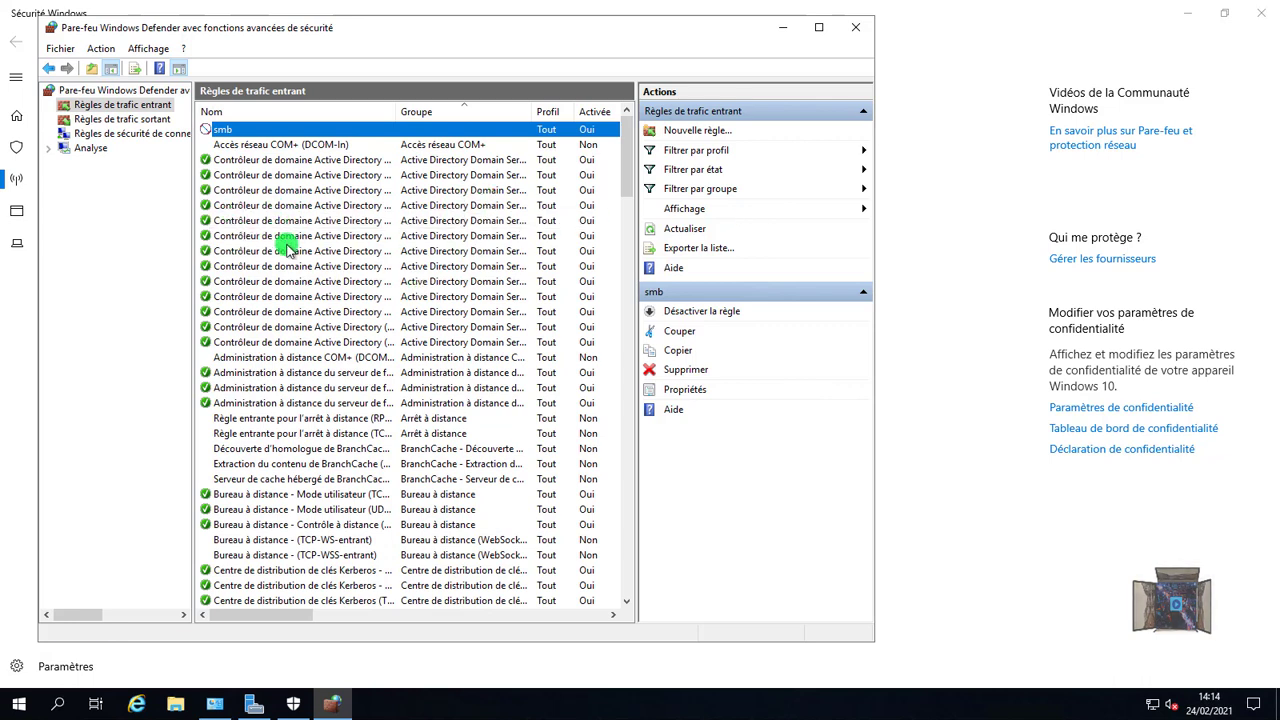
Step: Display the outbound traffic rules and check which actions are available for them
right_click(116, 120)
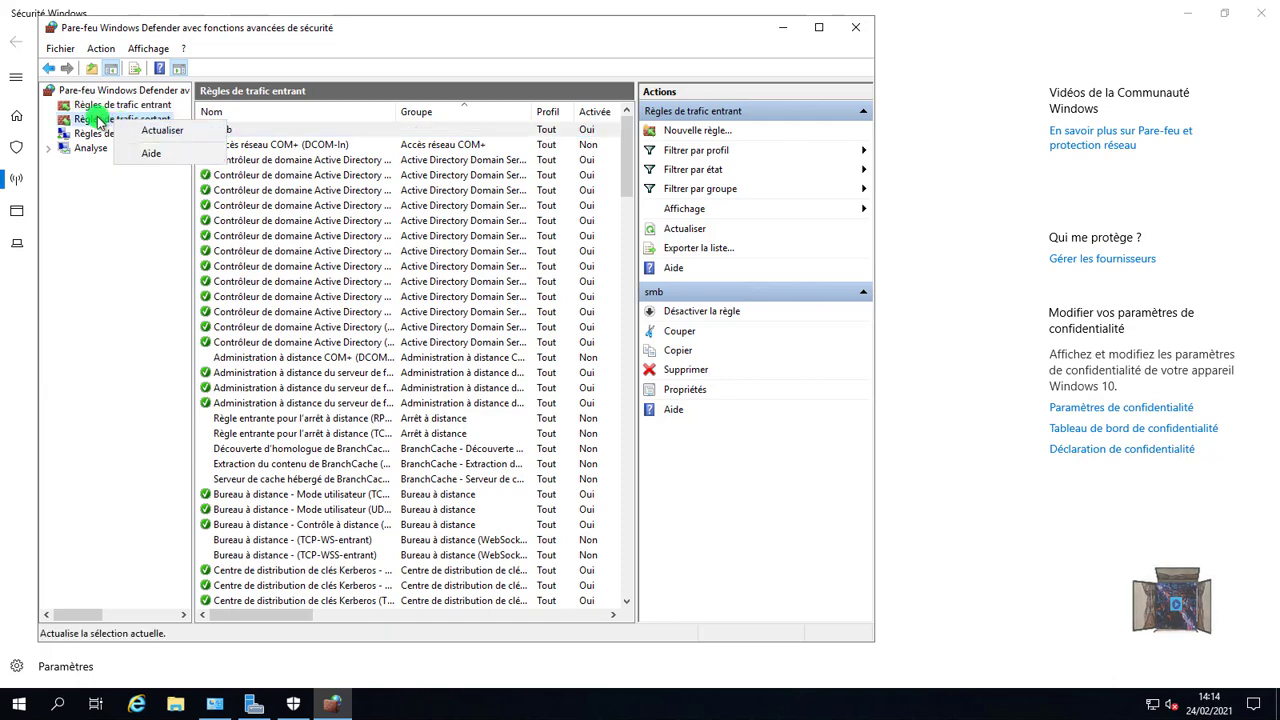
left_click(100, 121)
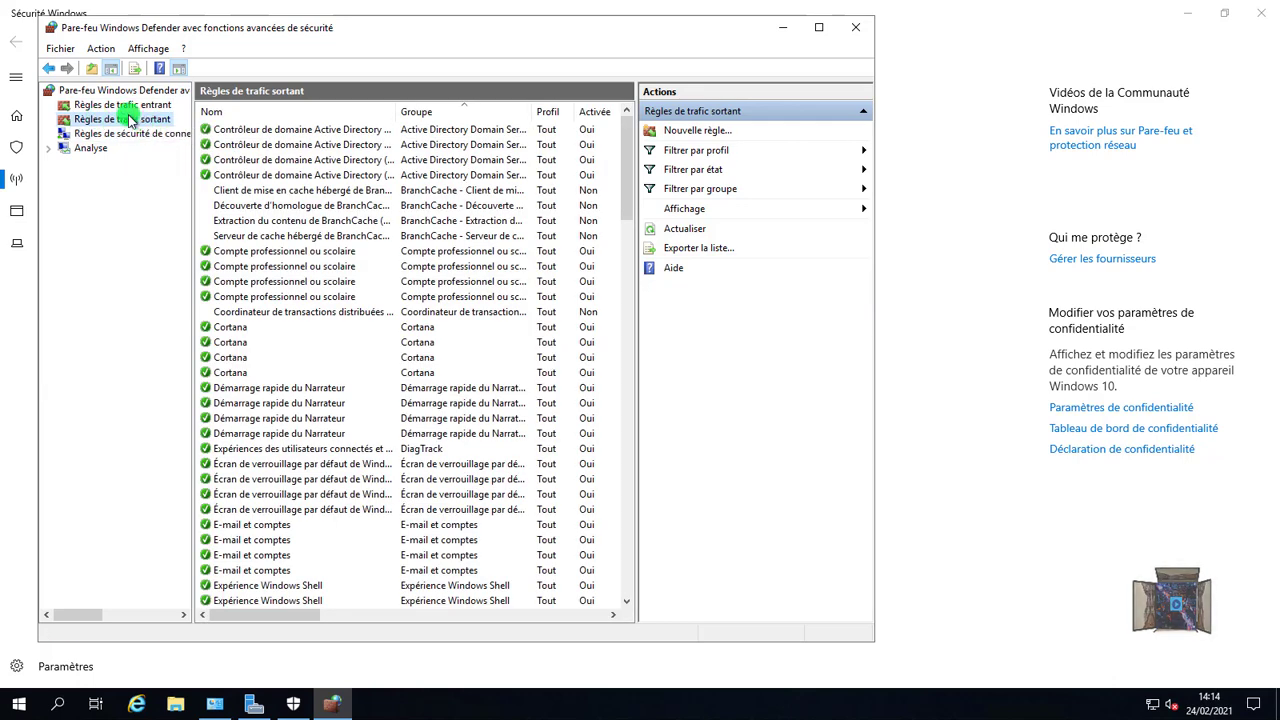
right_click(130, 121)
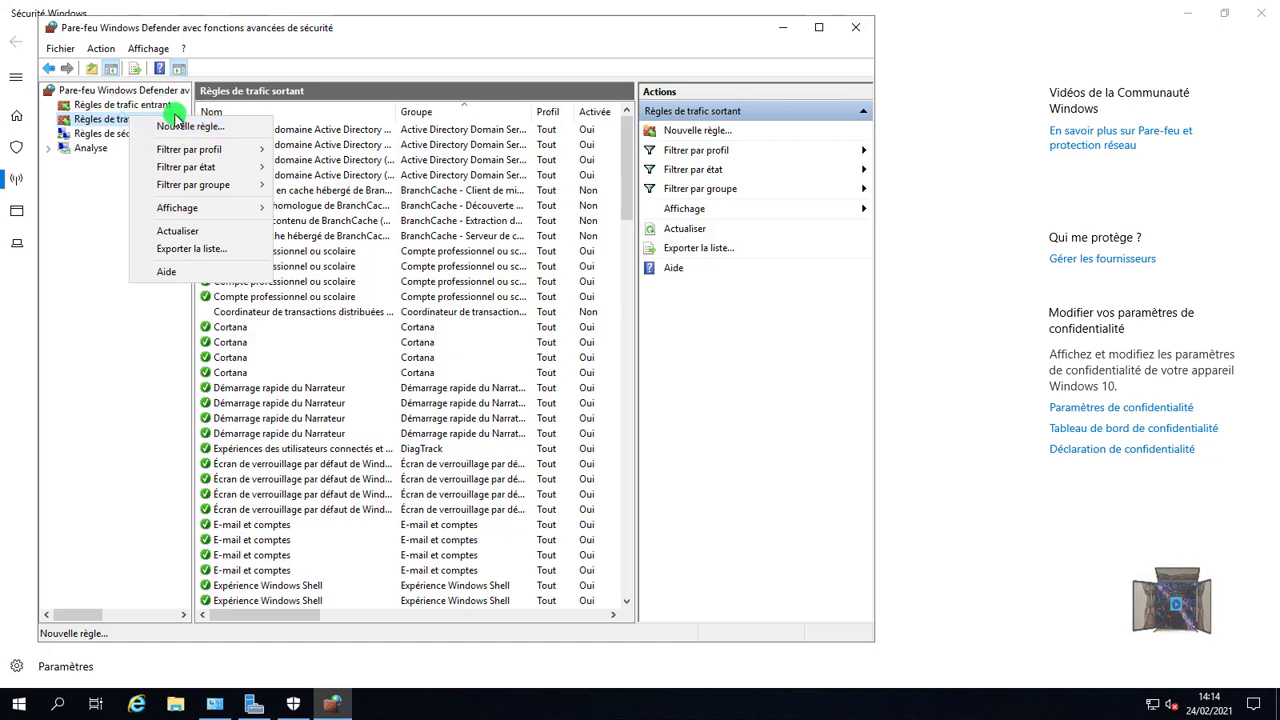
left_click(124, 121)
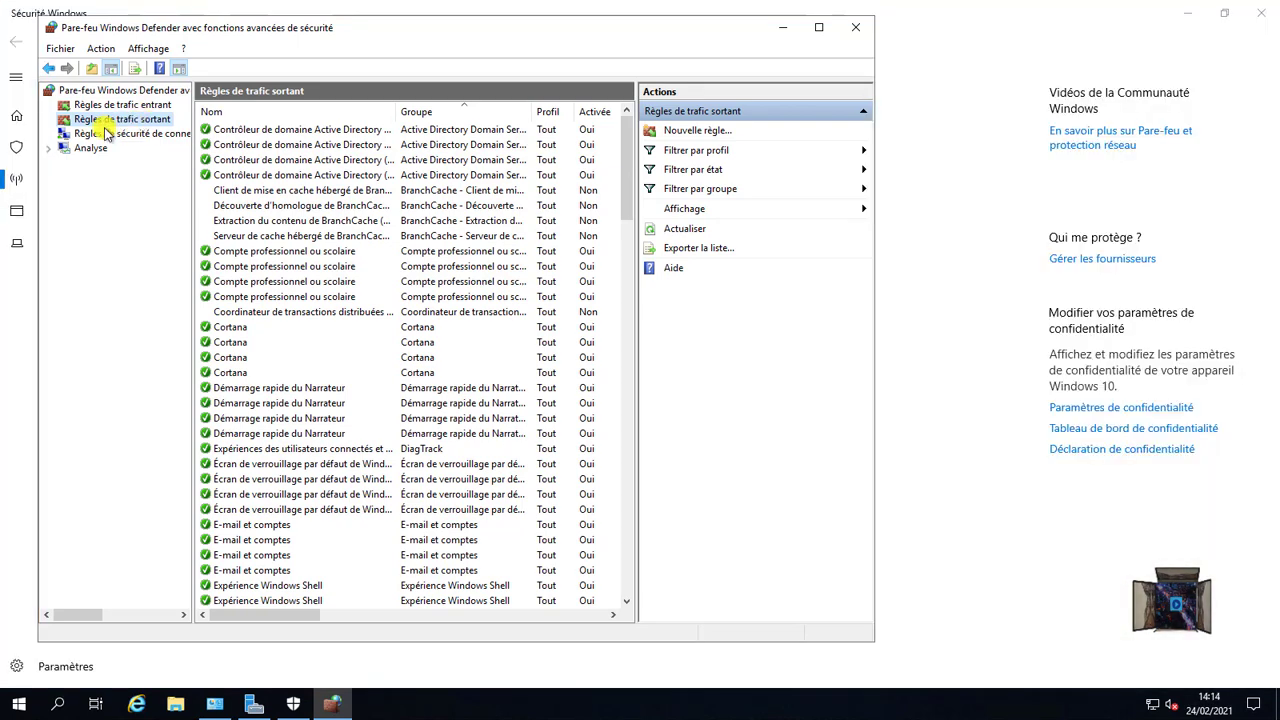
Step: Return to the inbound rules and start another new rule of the Port type
left_click(116, 105)
right_click(118, 105)
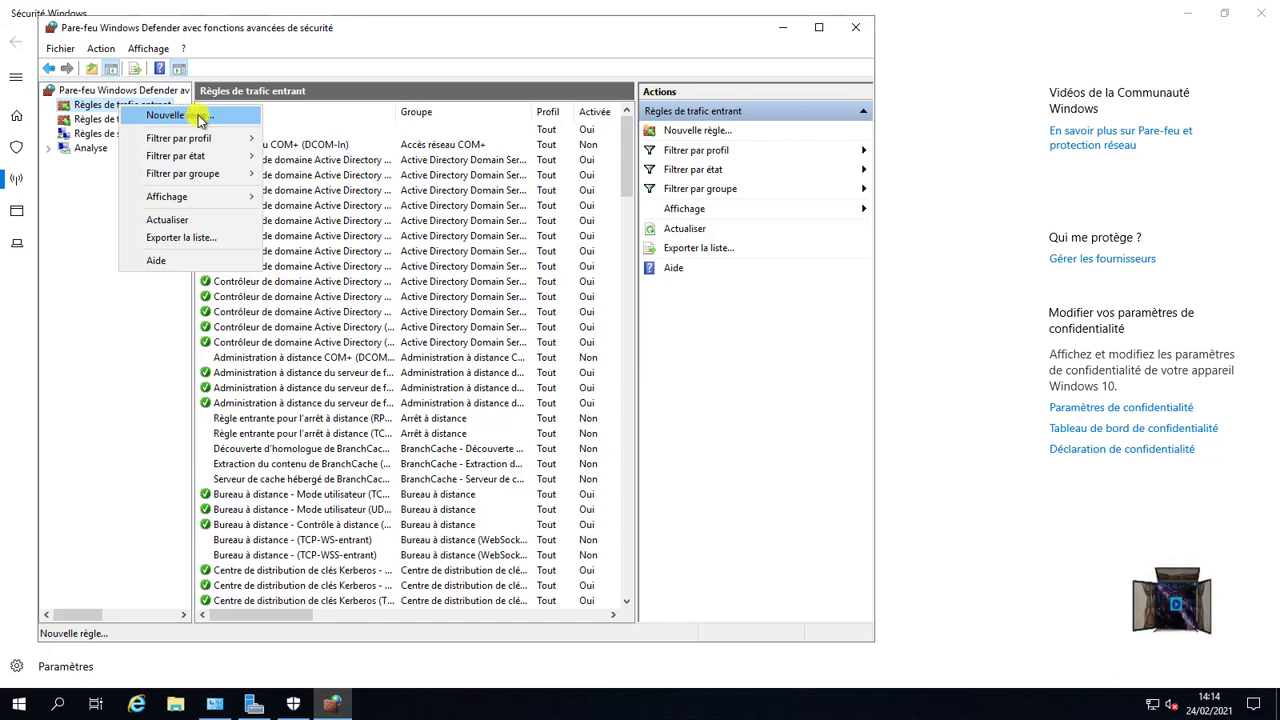
left_click(189, 117)
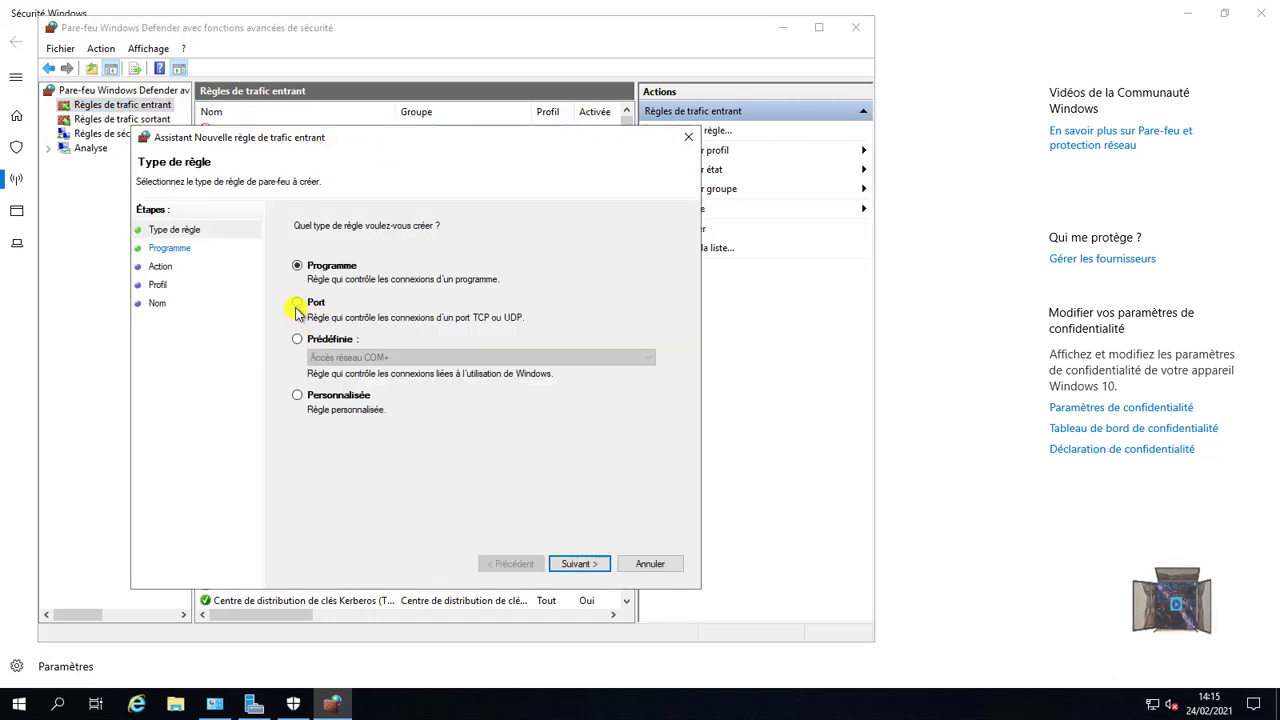
left_click(298, 306)
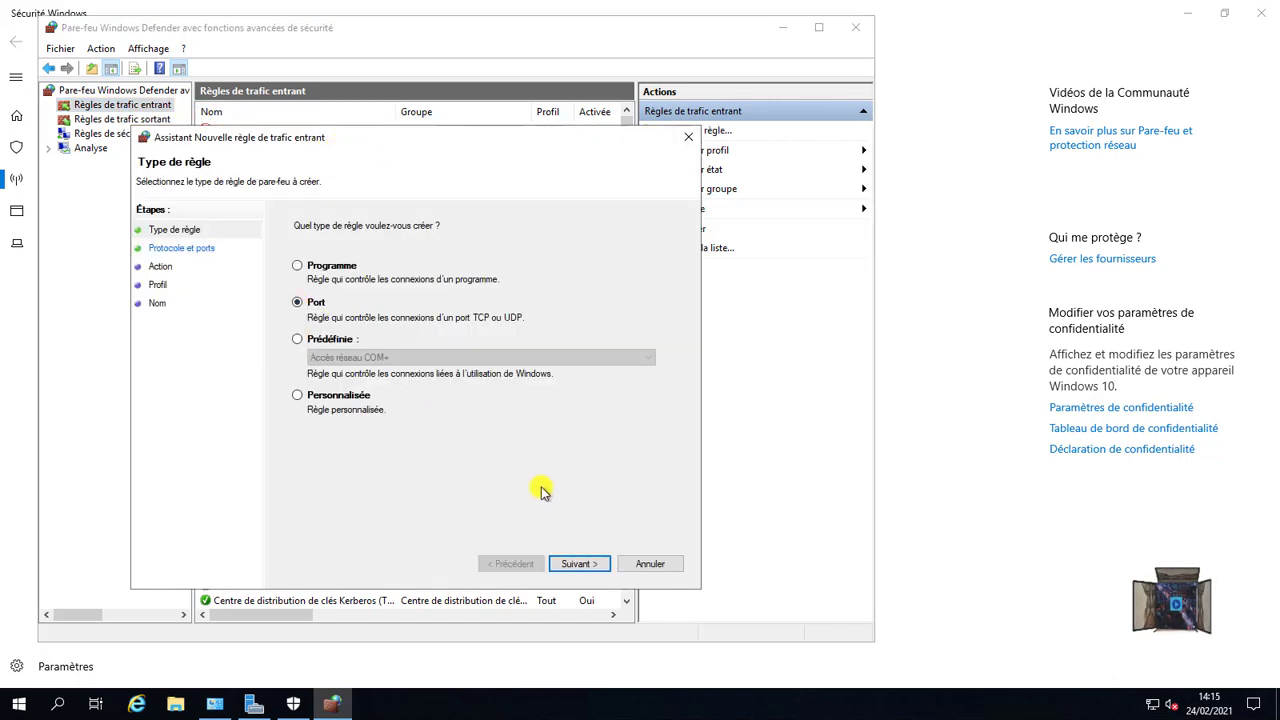
left_click(580, 563)
Step: Set the second inbound rule to specific TCP local port 139 and specify its action and network profiles
left_click(497, 351)
type("135")
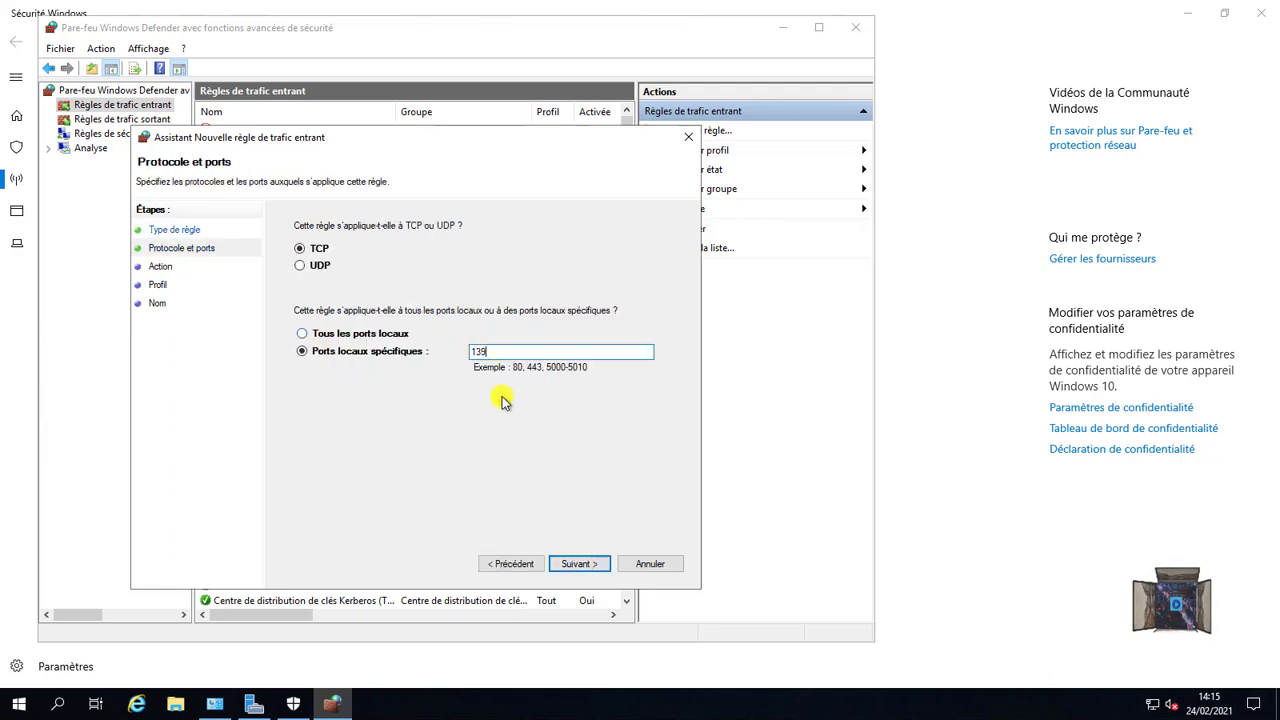
left_click(575, 568)
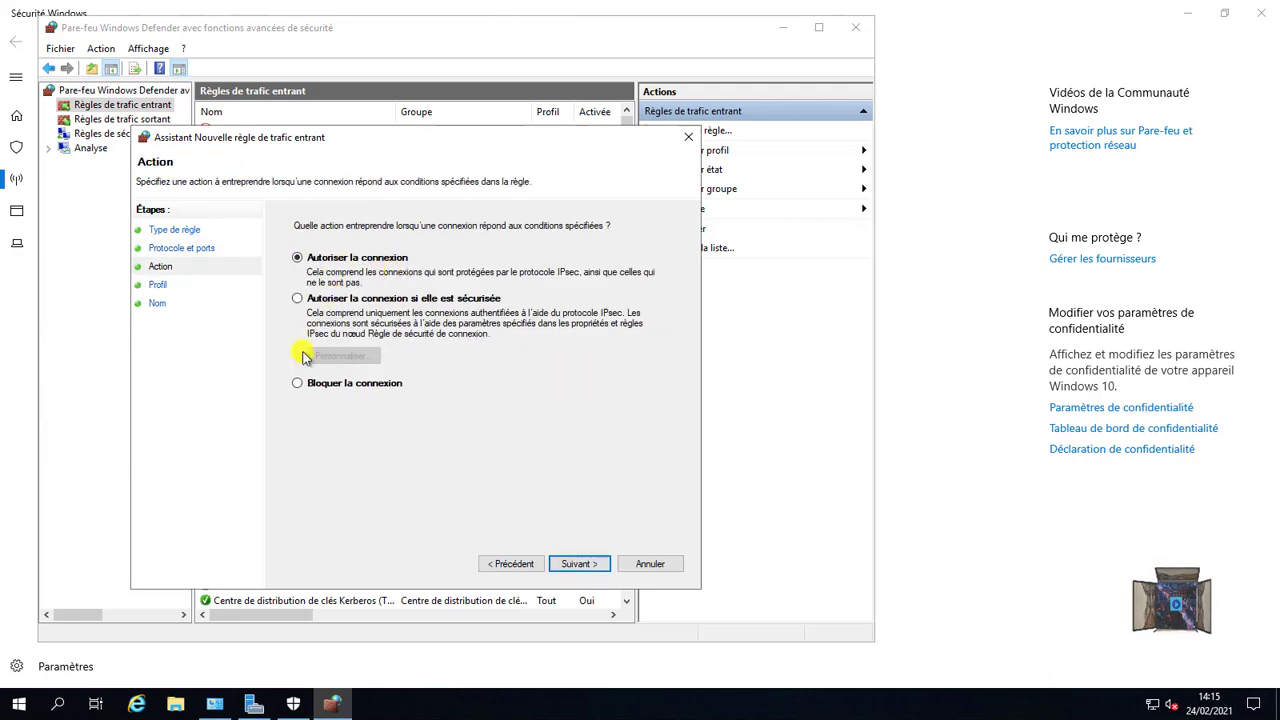
left_click(580, 566)
left_click(300, 302)
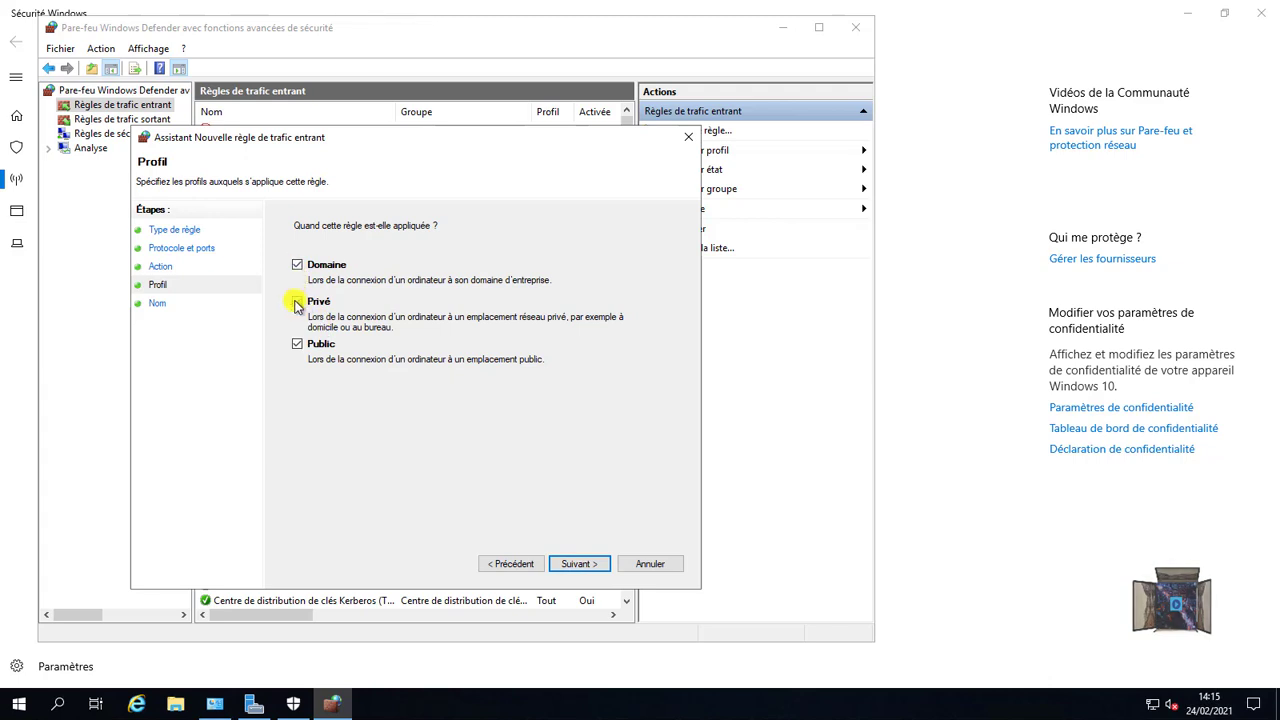
left_click(573, 566)
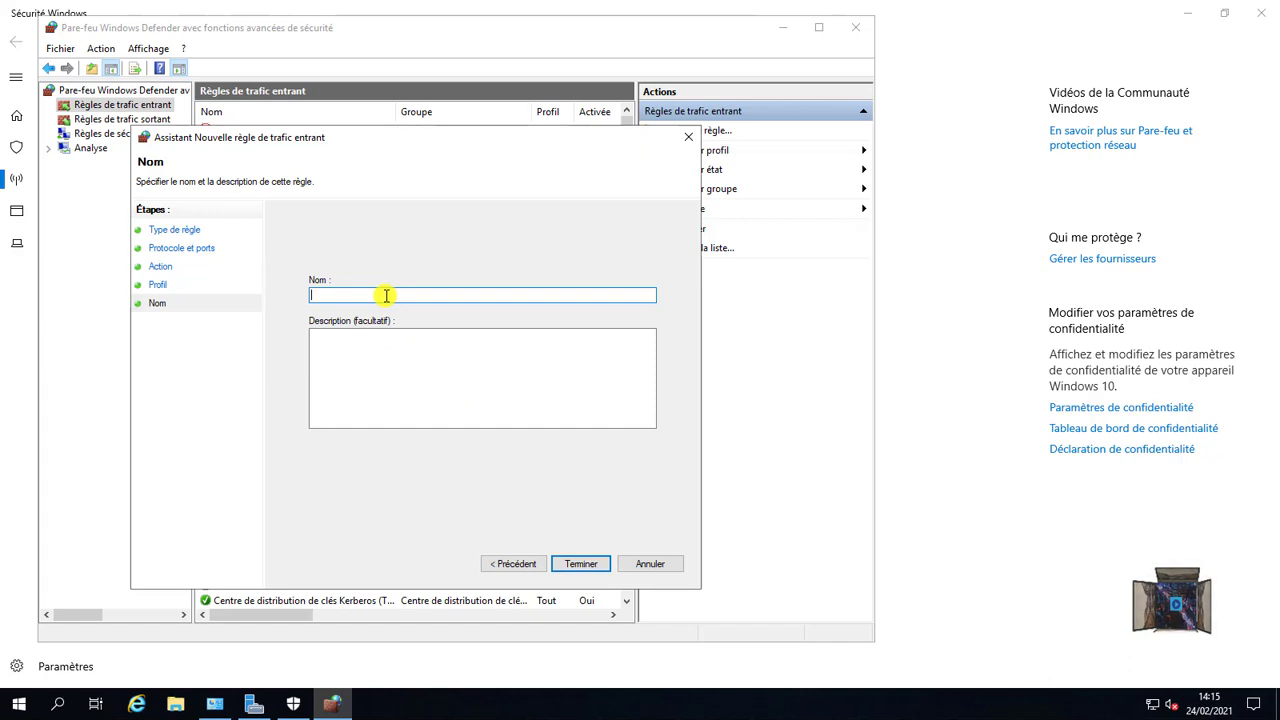
Step: Name the new inbound rule share with the description block, create it, and bring the firewall rules window back up
type("share")
left_click(421, 375)
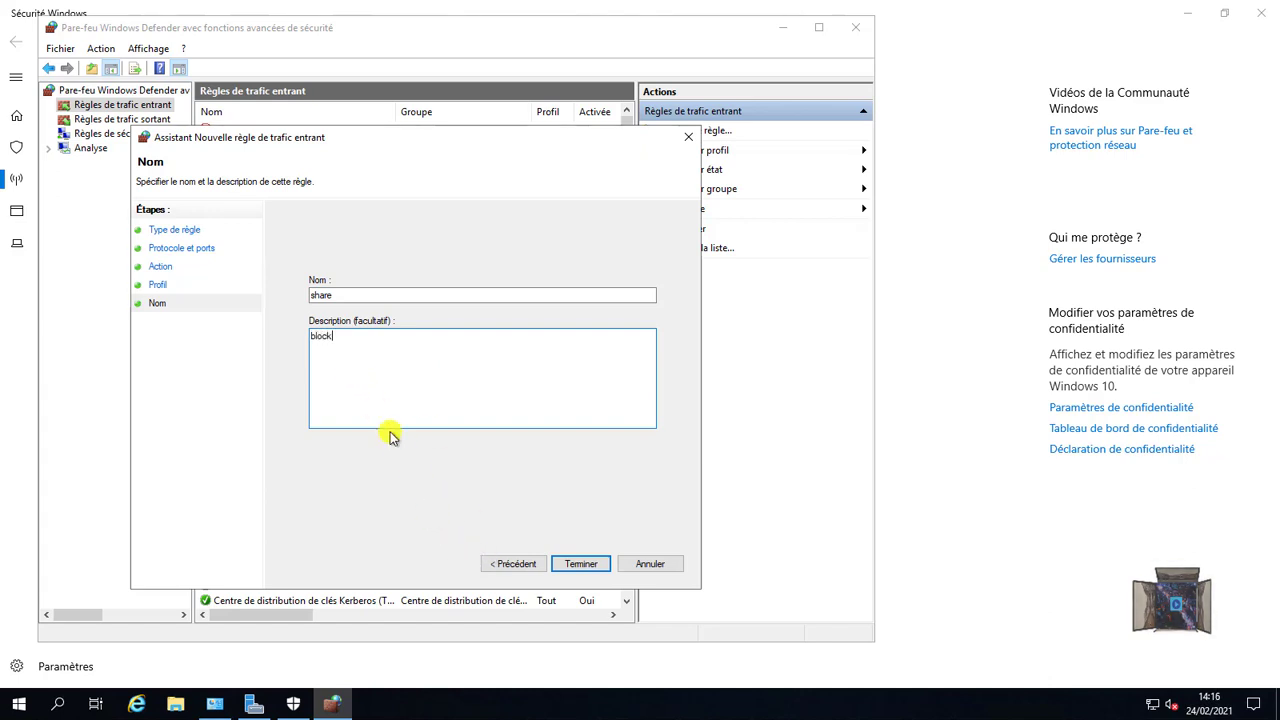
left_click(577, 567)
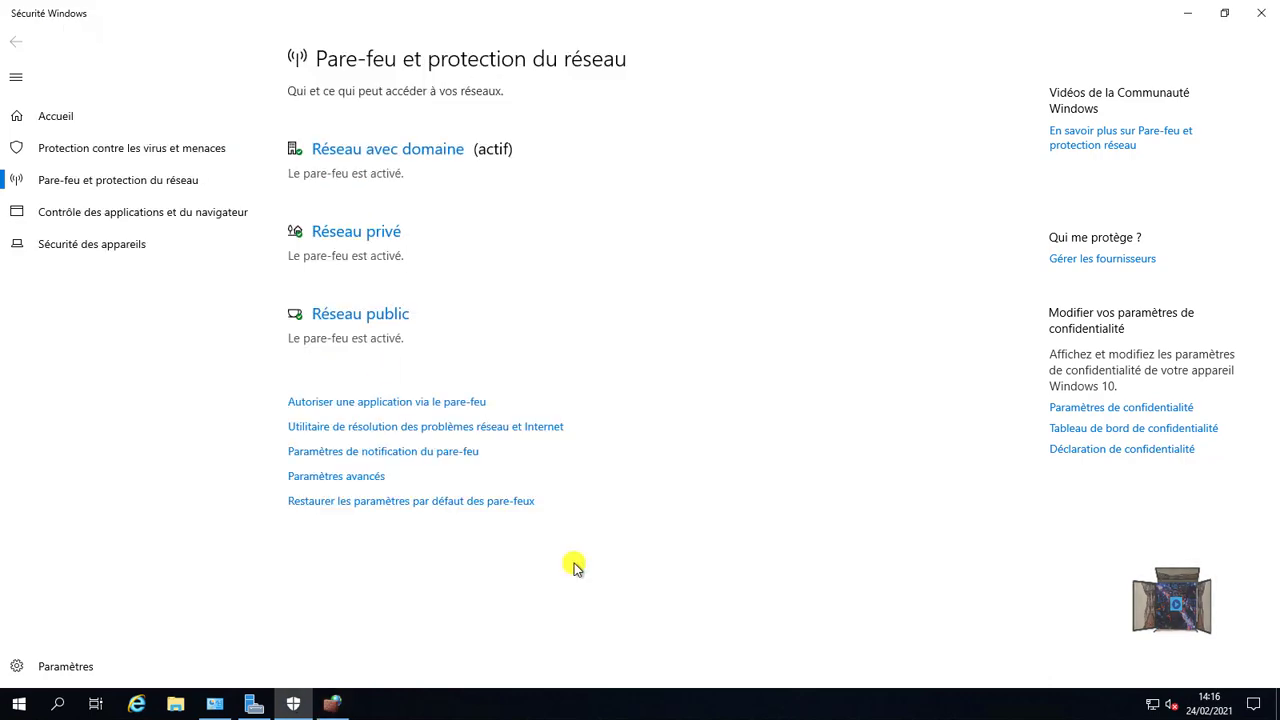
left_click(335, 704)
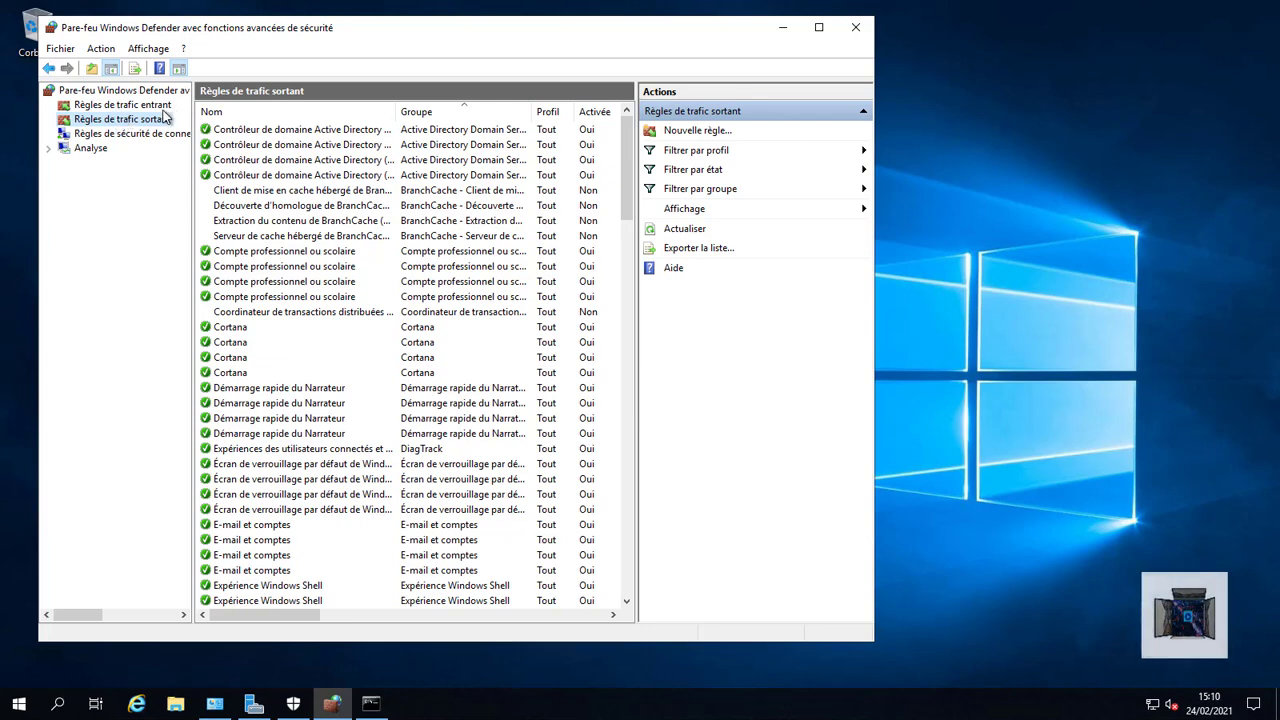
right_click(138, 123)
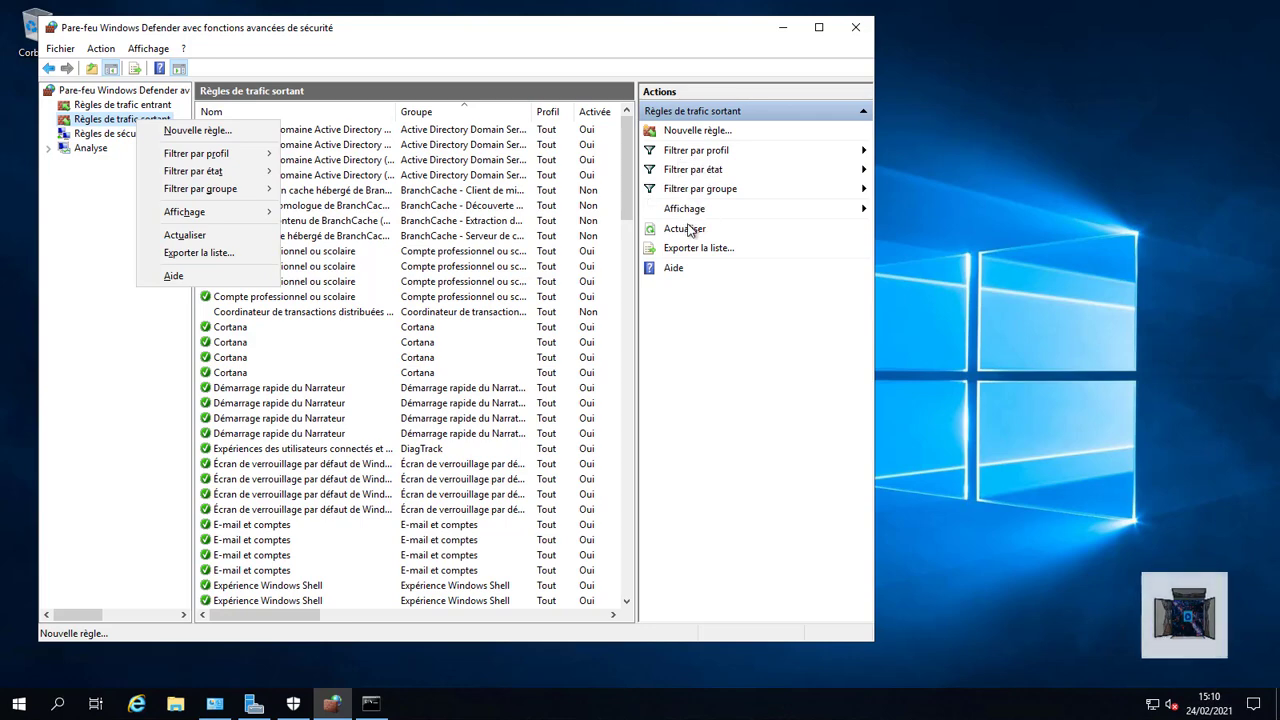
left_click(704, 133)
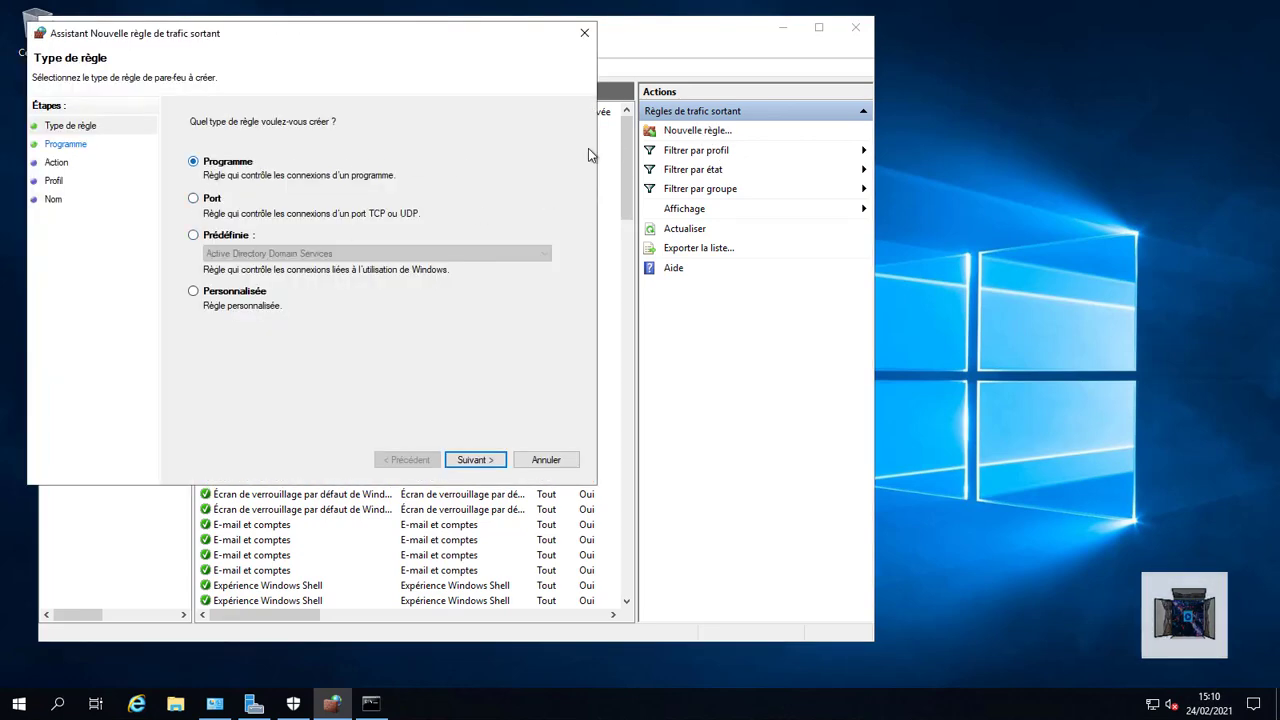
left_click(194, 199)
left_click(51, 150)
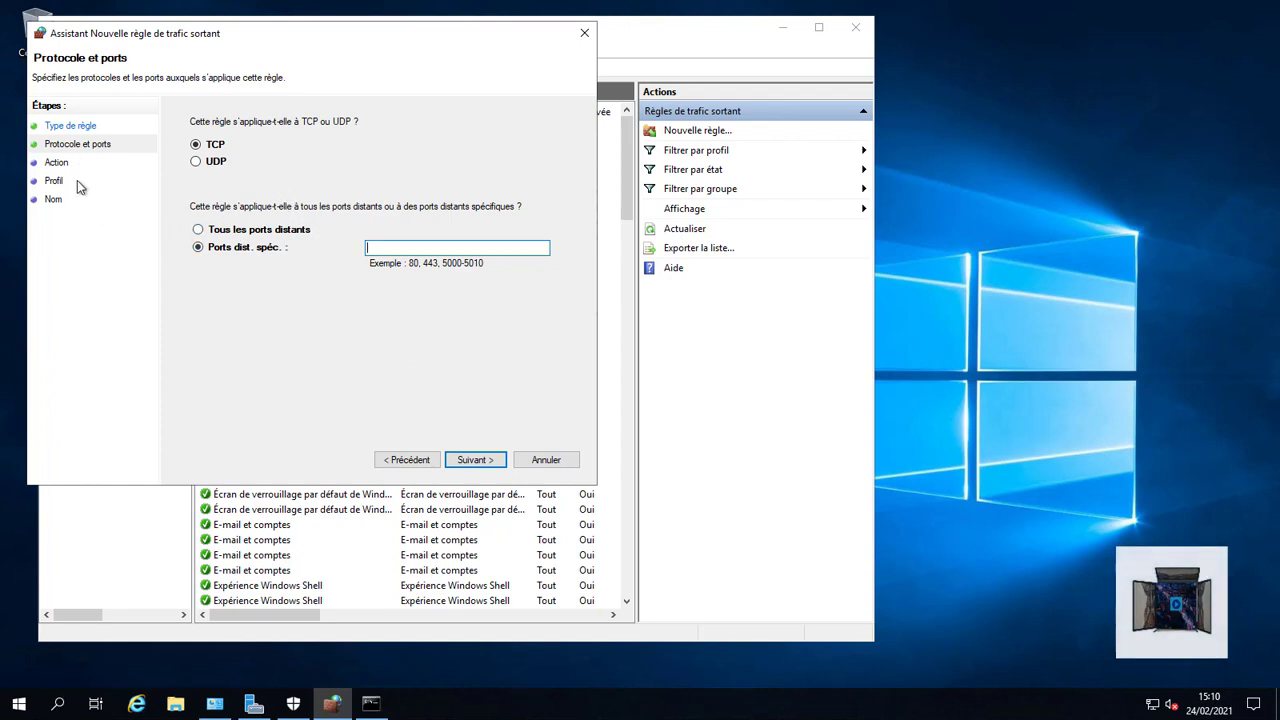
left_click(580, 33)
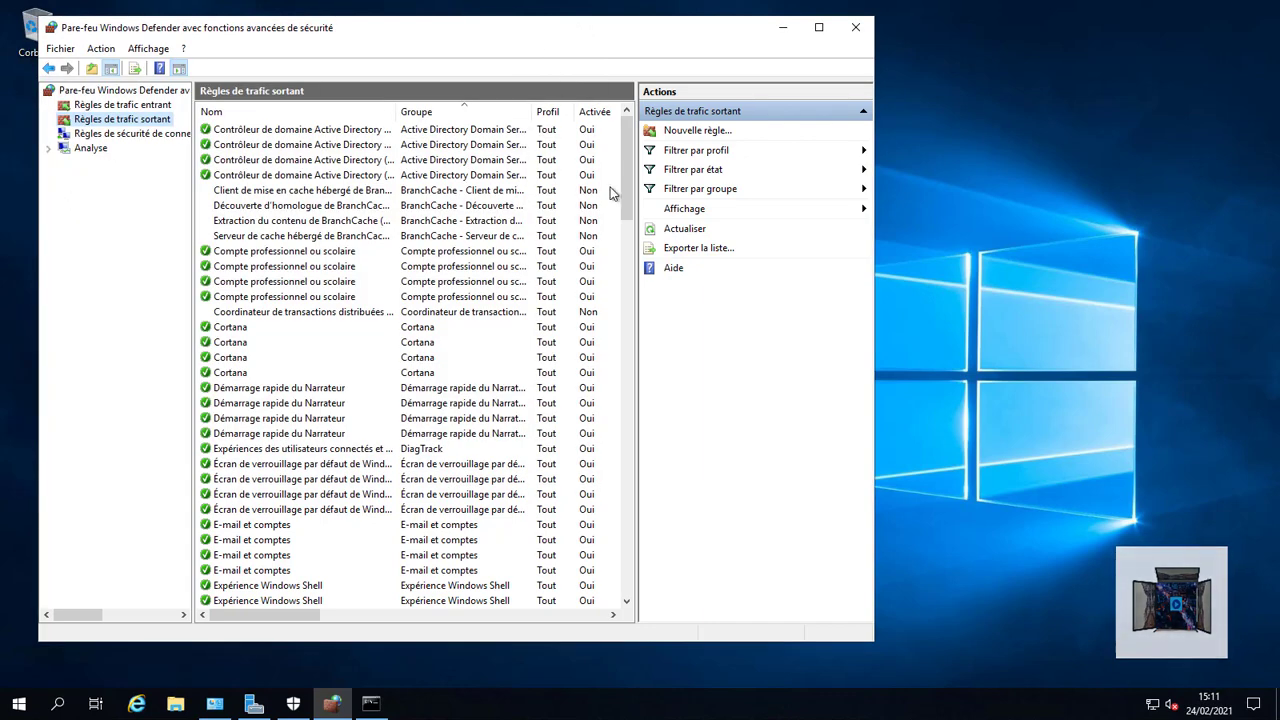
right_click(160, 122)
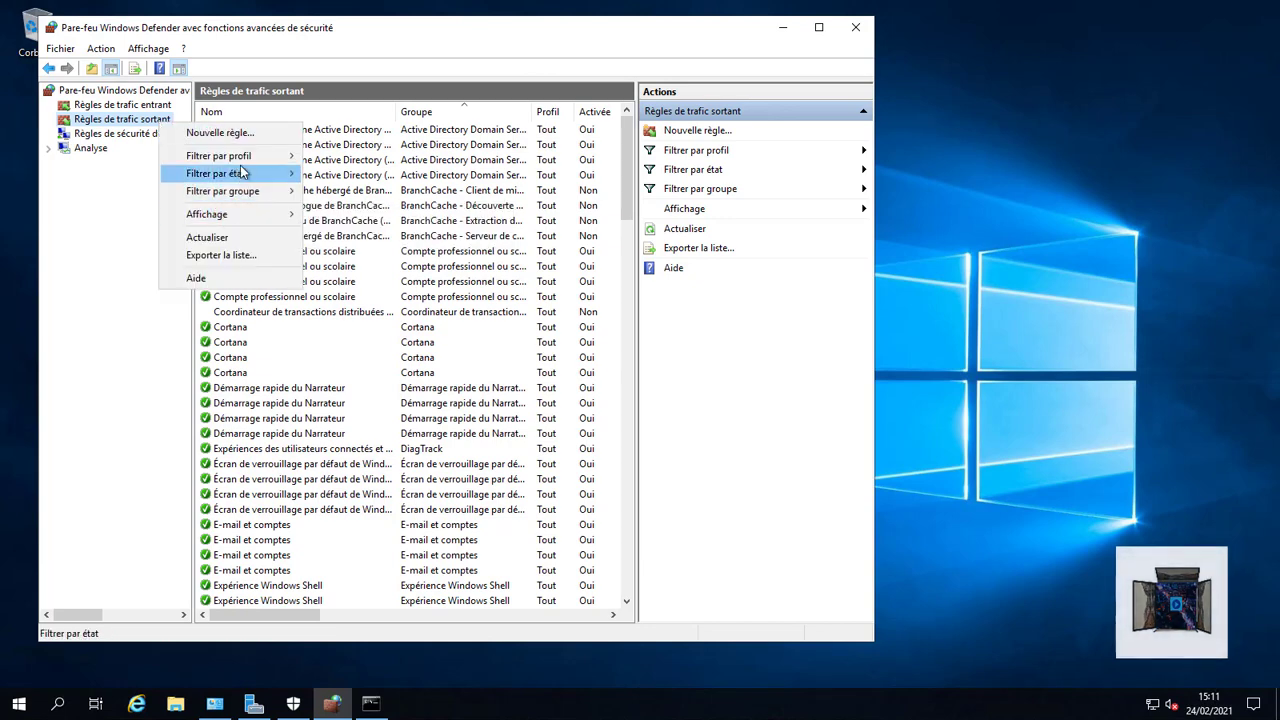
mouse_move(252, 163)
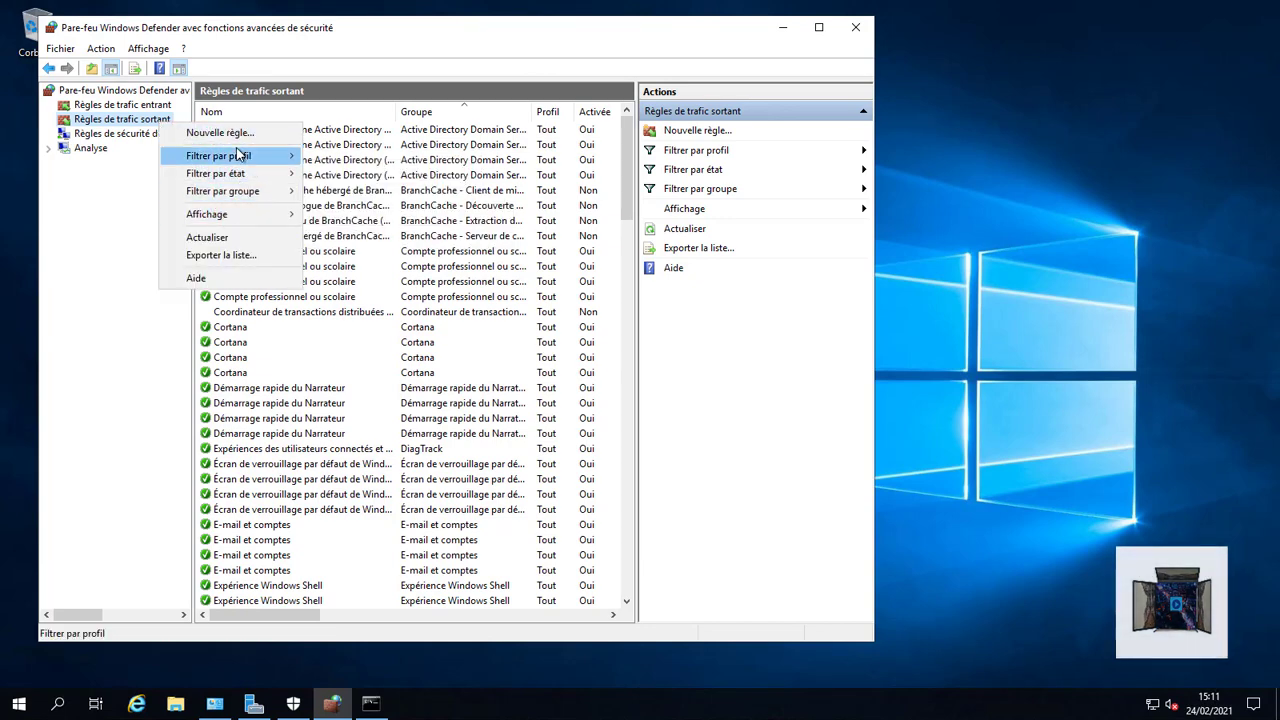
left_click(690, 140)
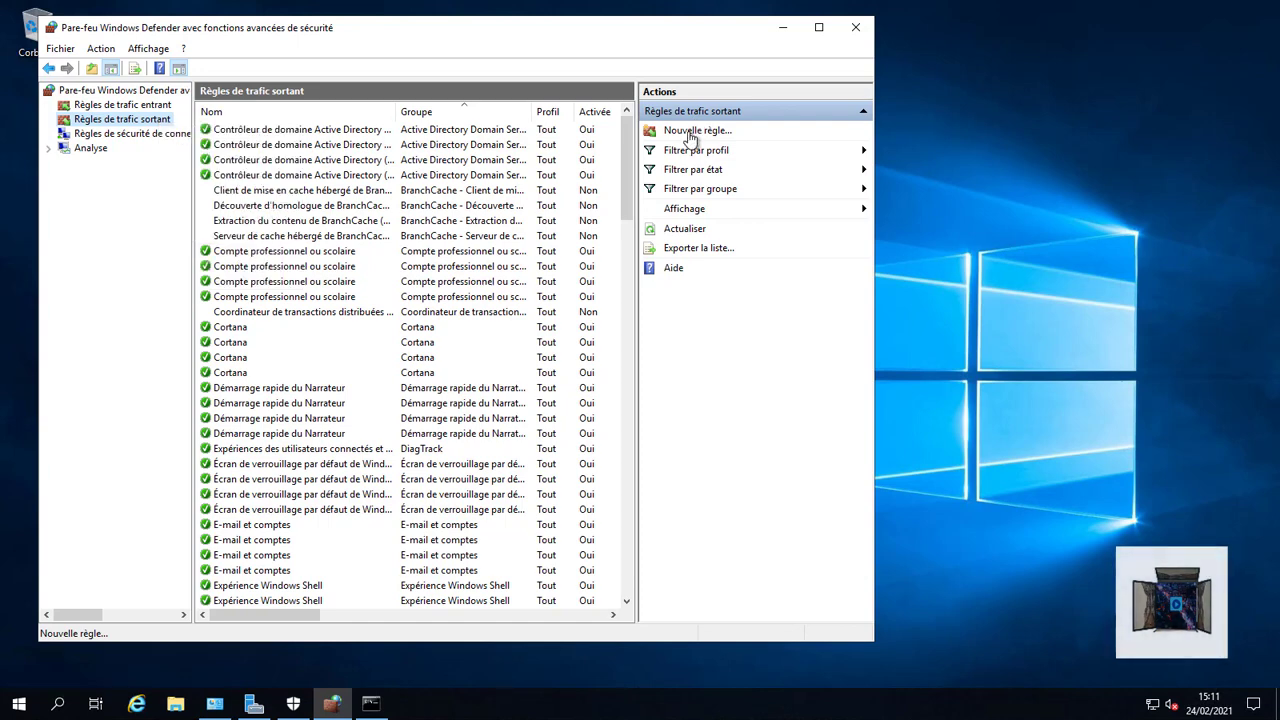
left_click(690, 140)
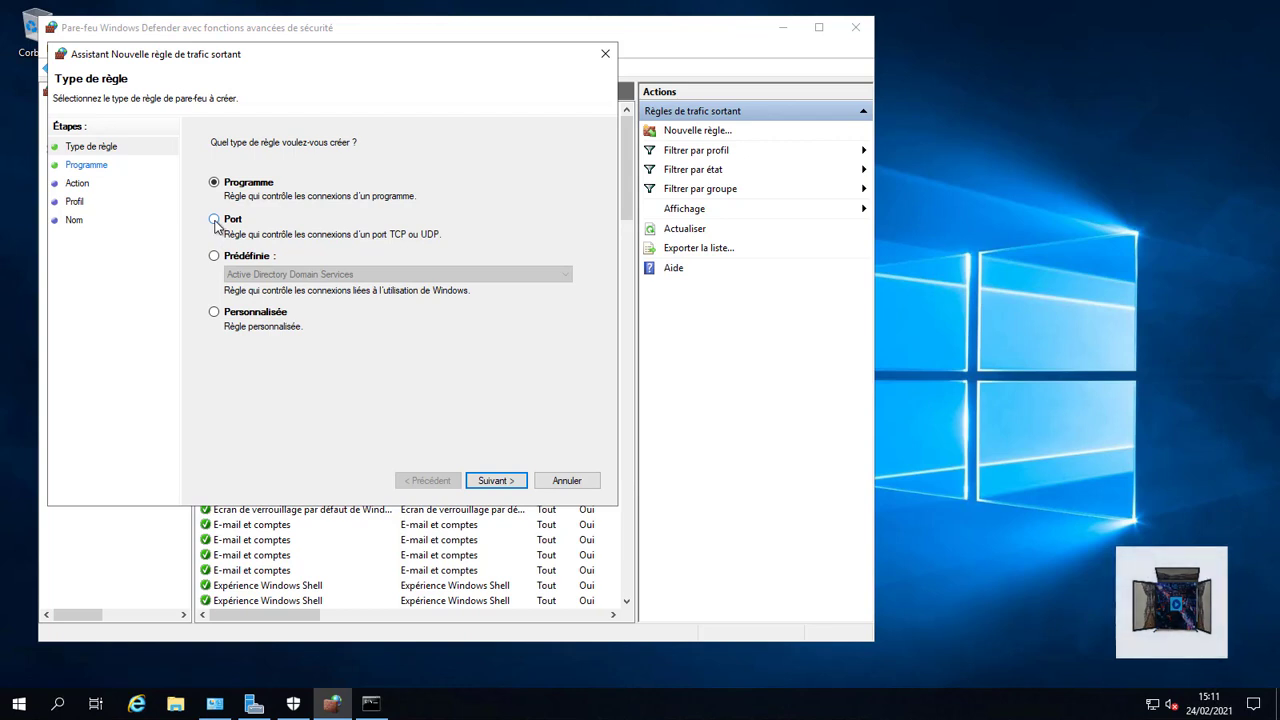
left_click(214, 219)
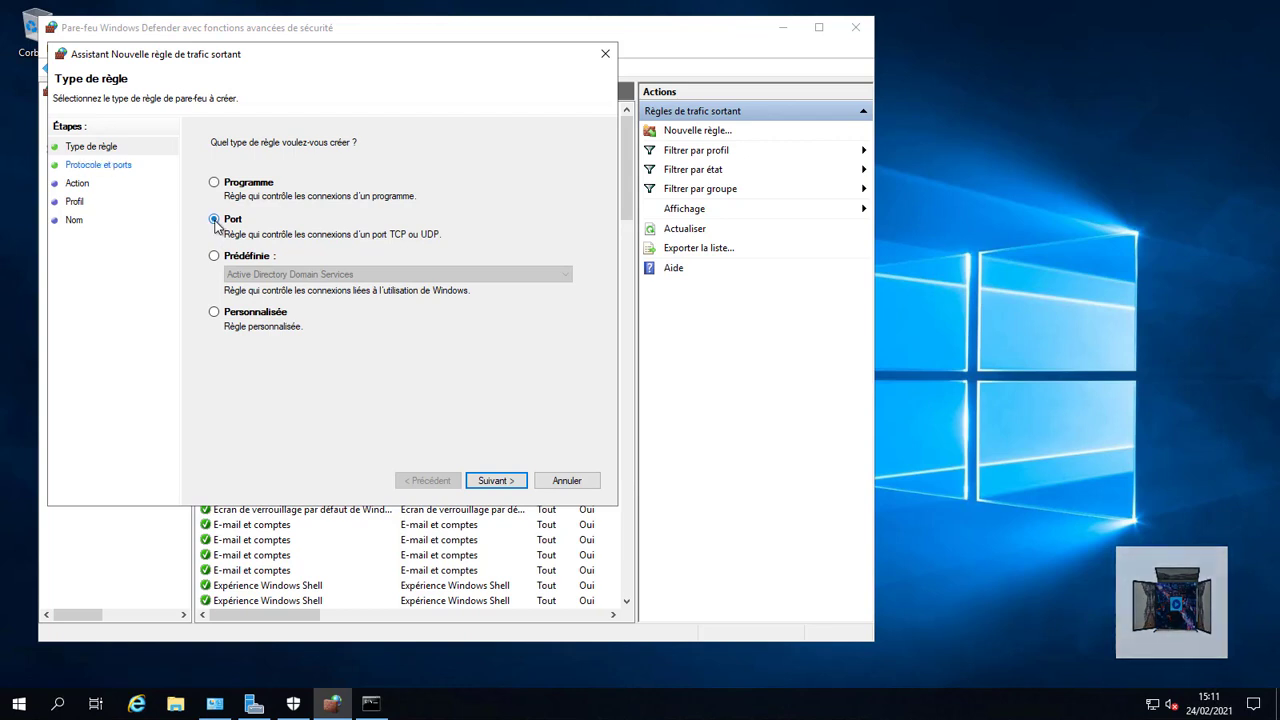
left_click(604, 54)
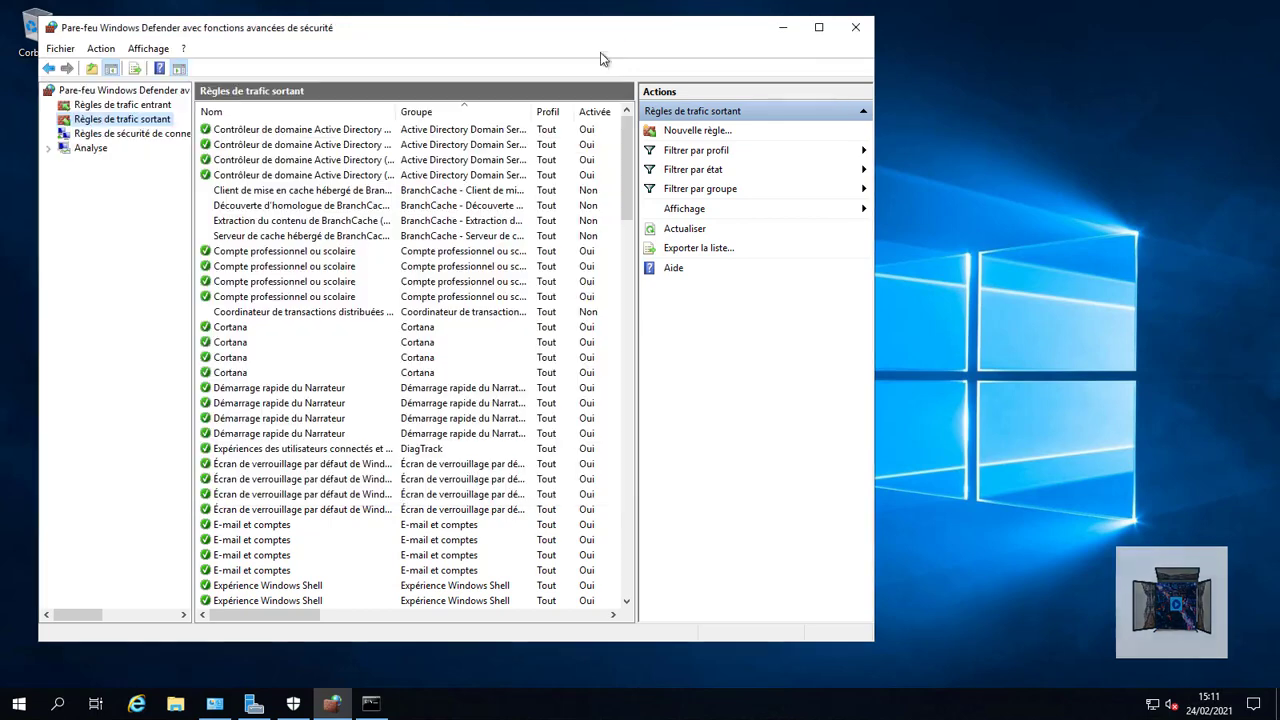
left_click(122, 106)
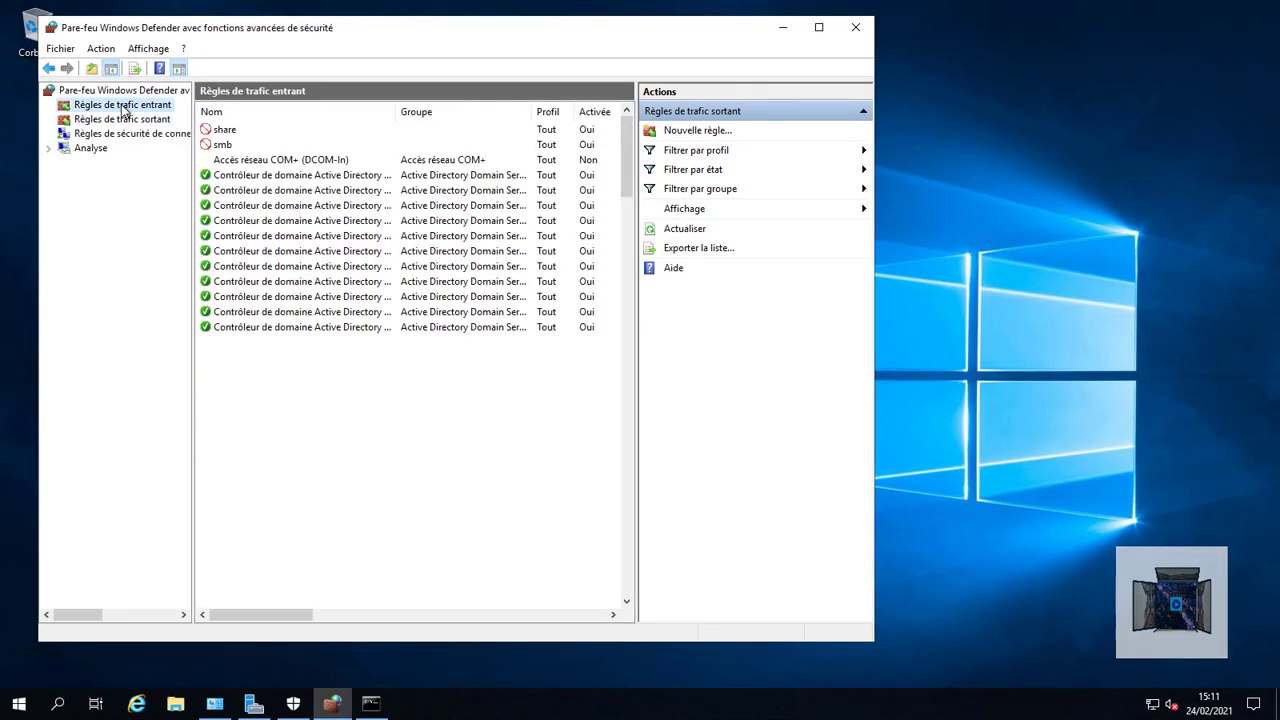
Step: Start a new outbound rule of the Port type and apply it to specific remote TCP port 445
left_click(128, 120)
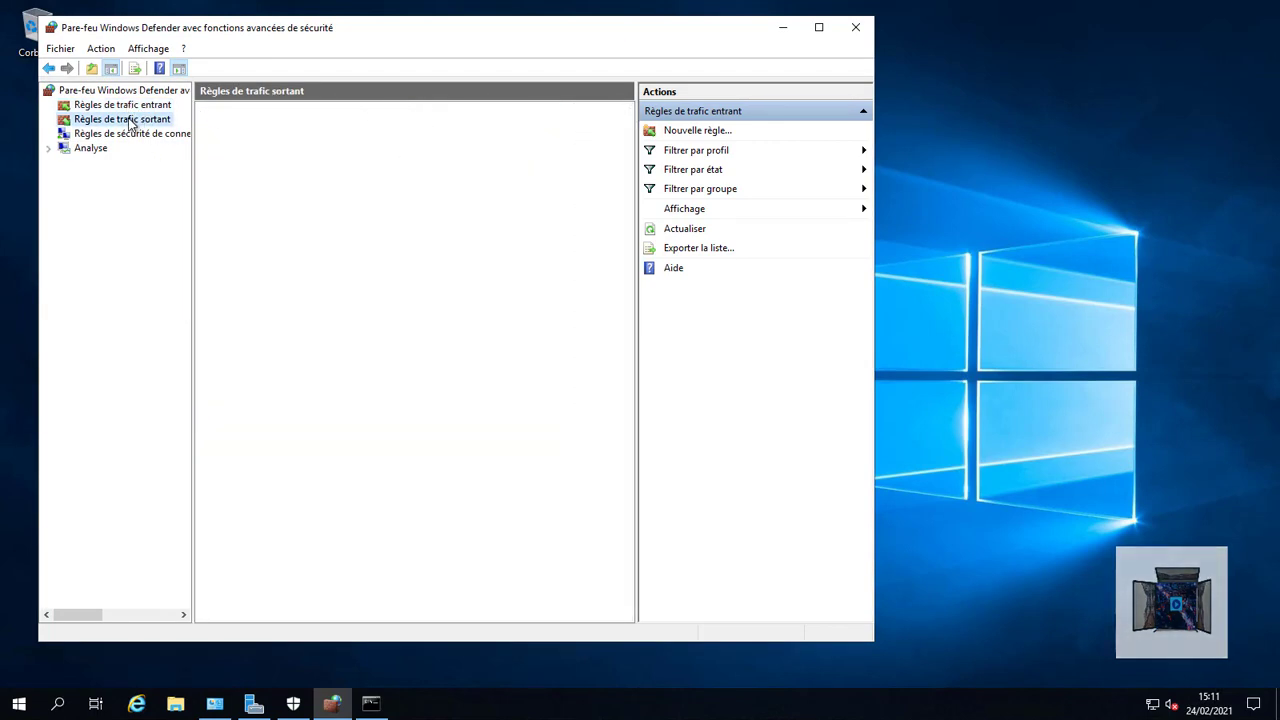
left_click(668, 131)
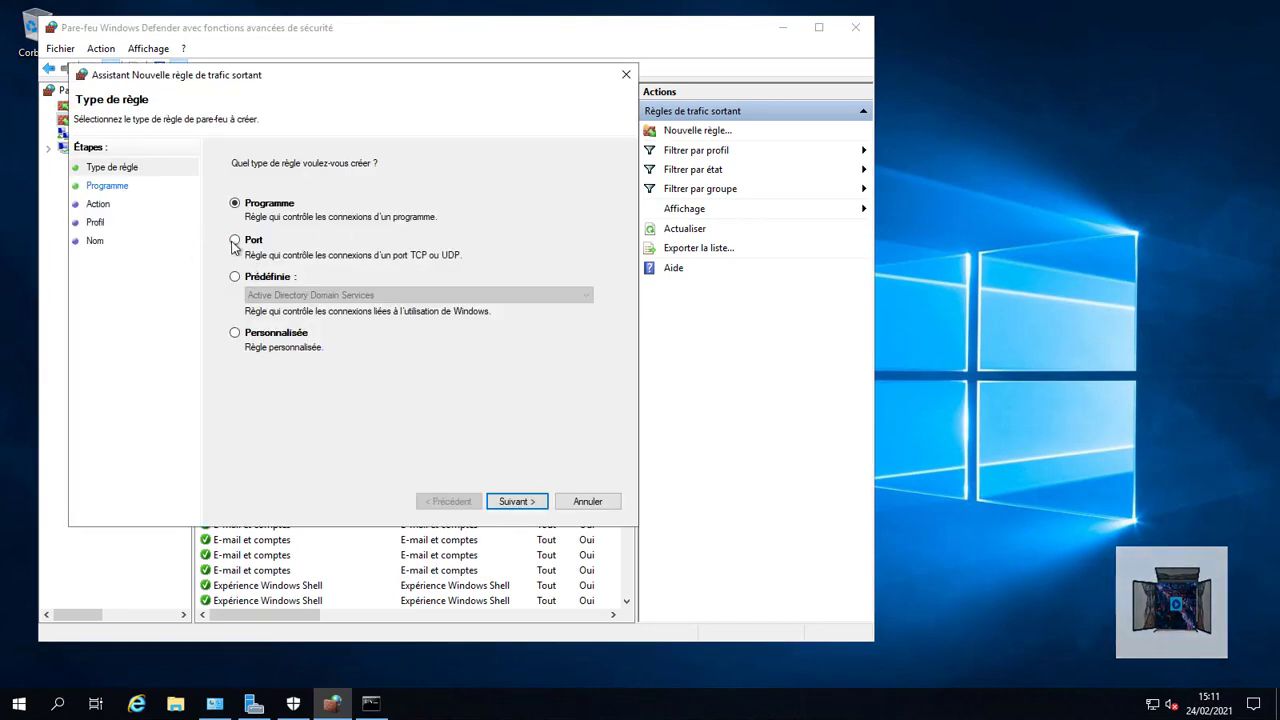
left_click(234, 240)
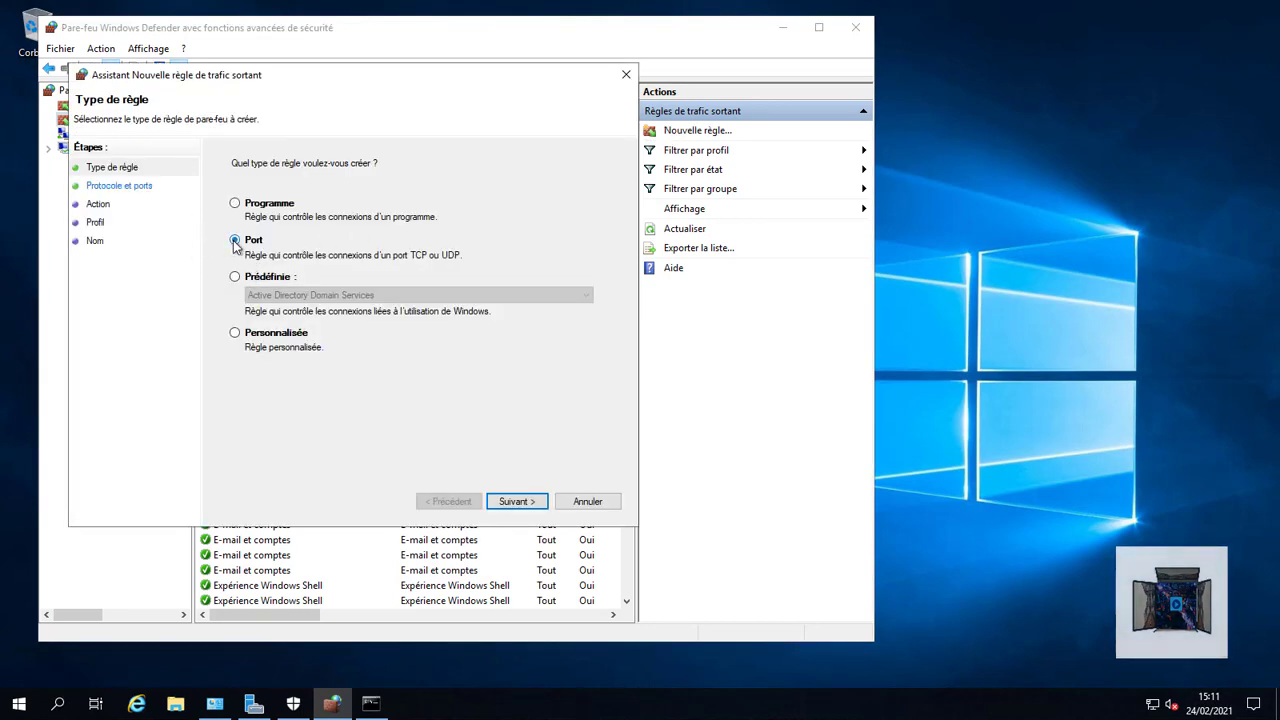
left_click(517, 502)
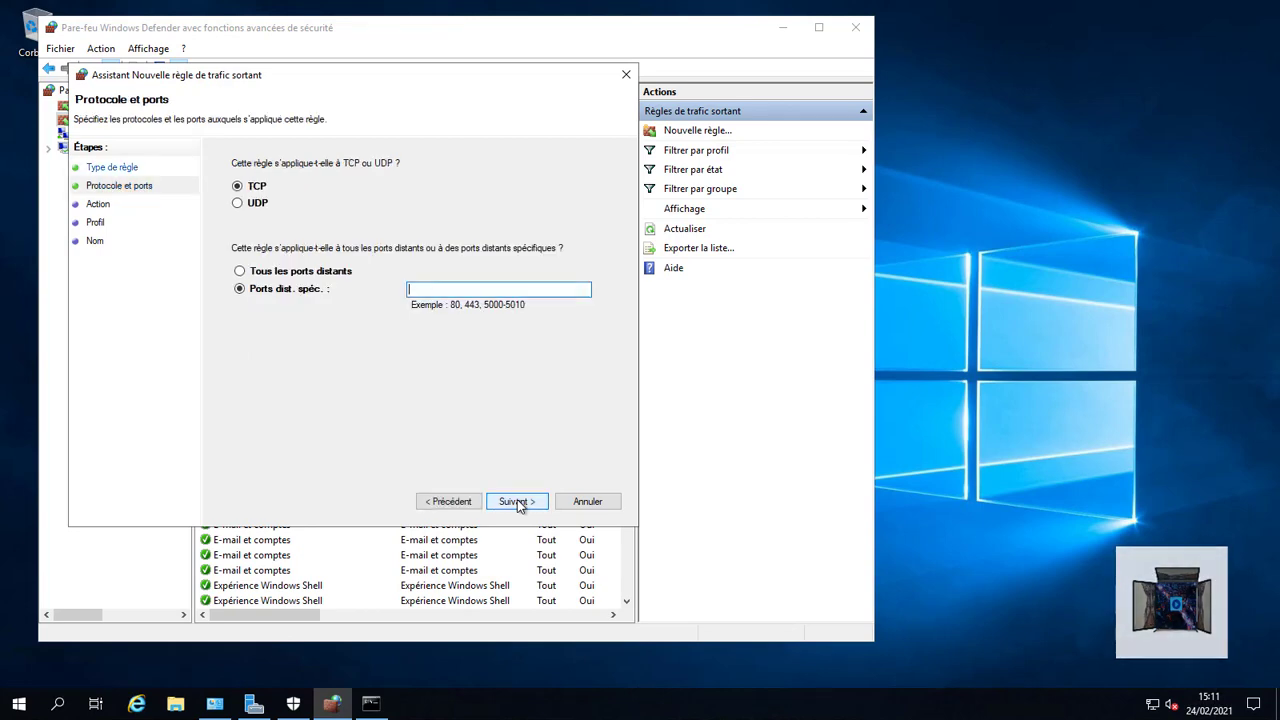
left_click(237, 204)
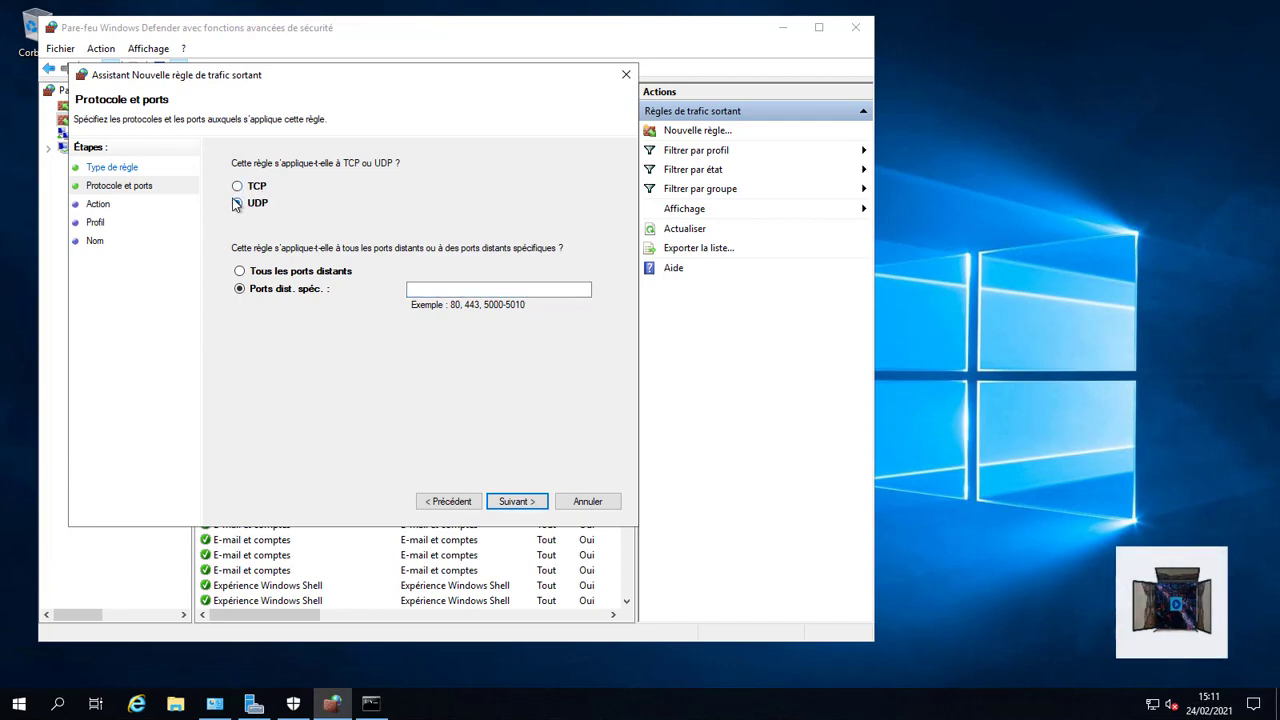
left_click(237, 187)
left_click(437, 290)
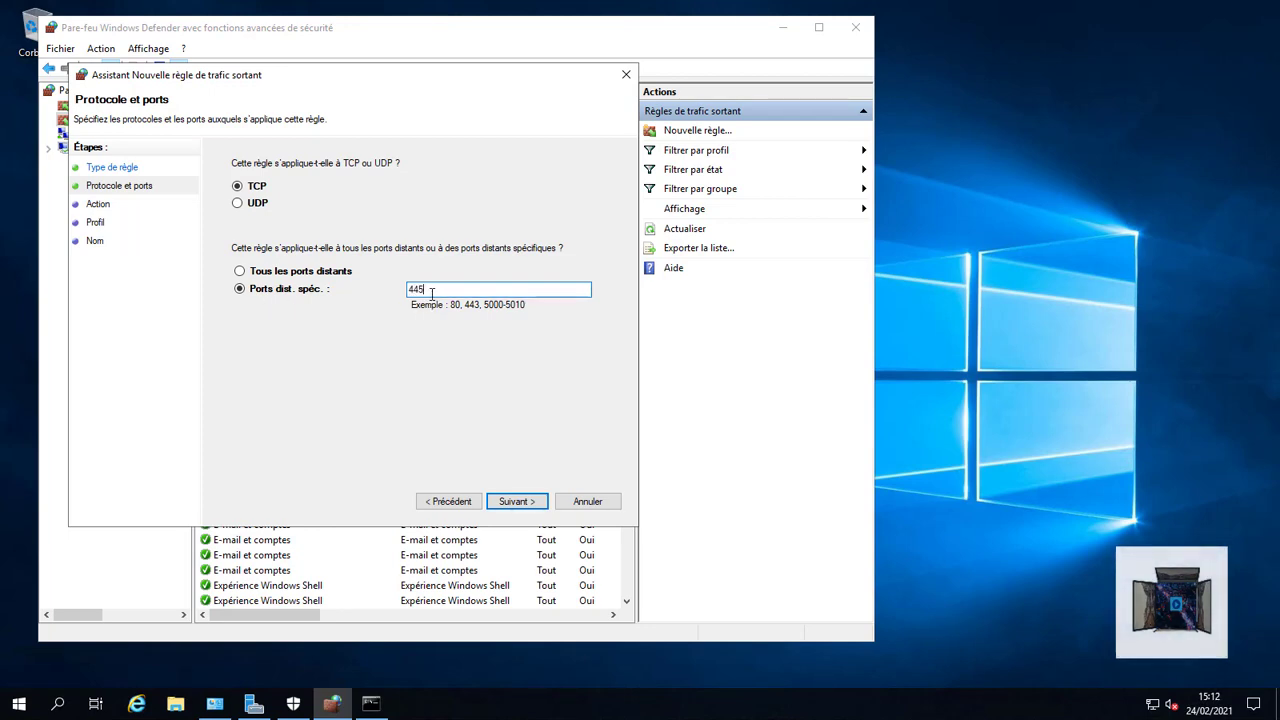
left_click(519, 501)
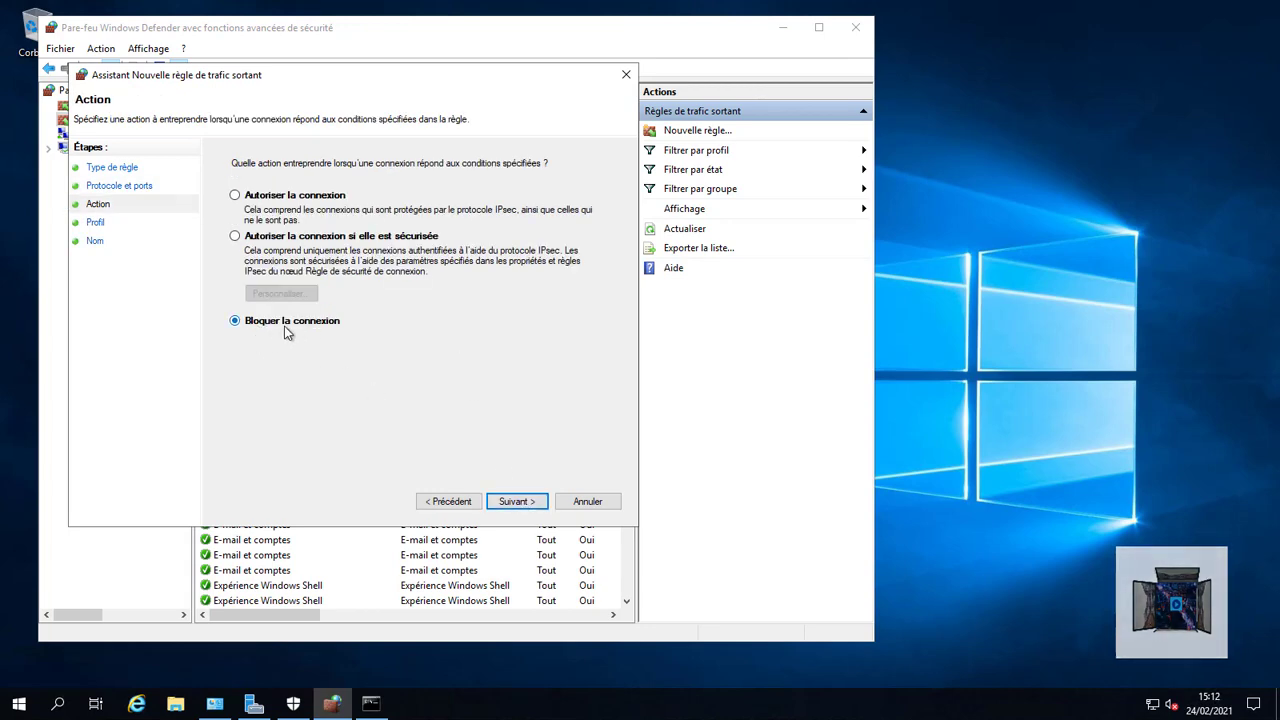
Step: Keep the outbound rule's action on blocking the connection and apply it to the domain, private and public profiles
left_click(100, 228)
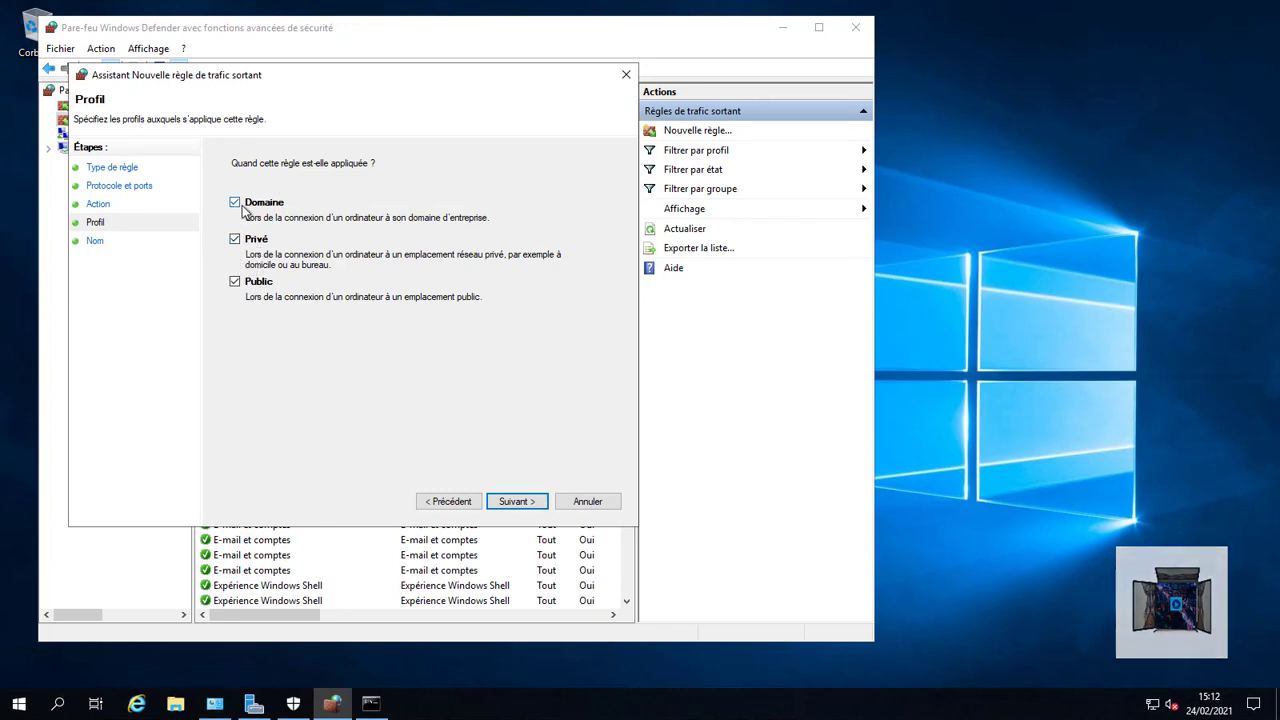
left_click(96, 241)
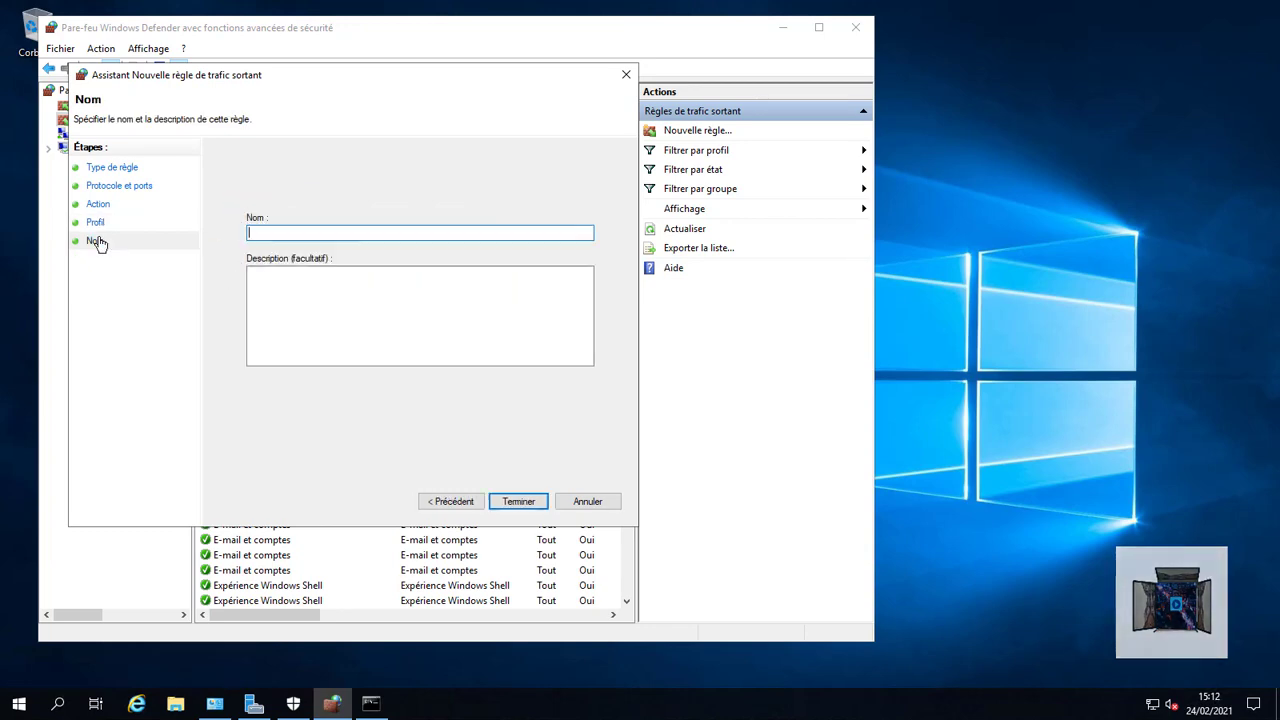
left_click(96, 207)
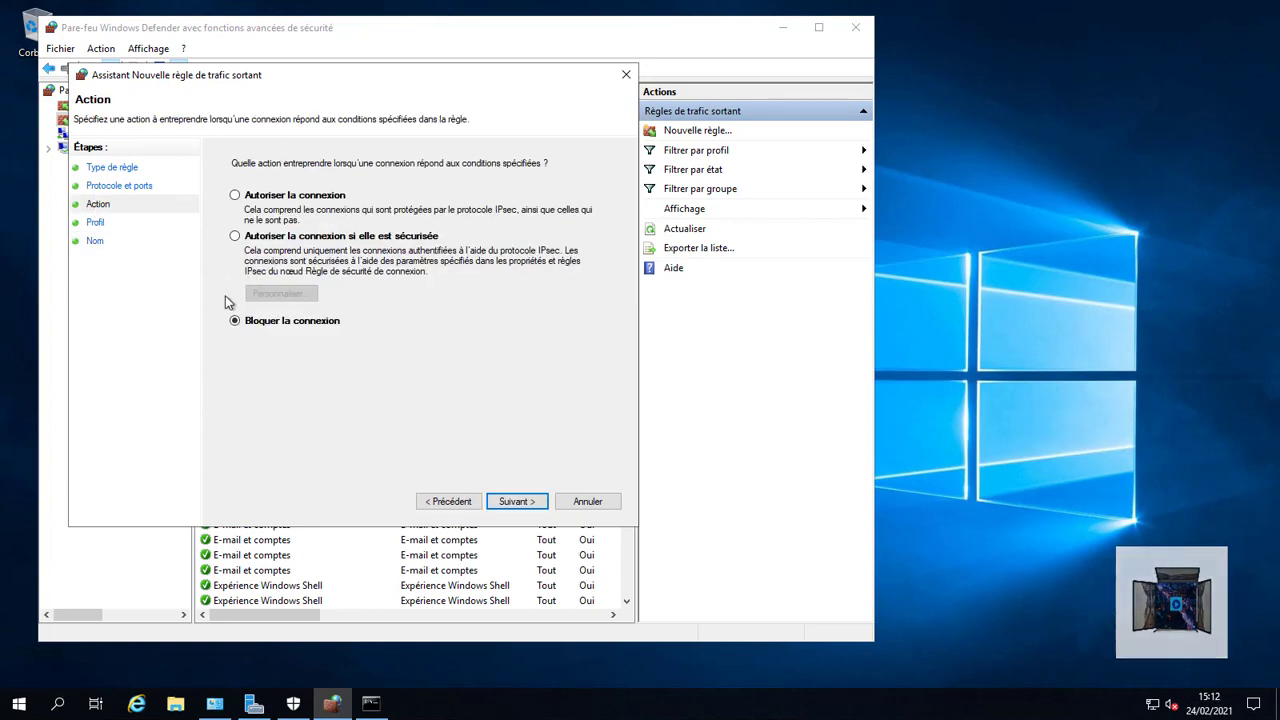
left_click(527, 504)
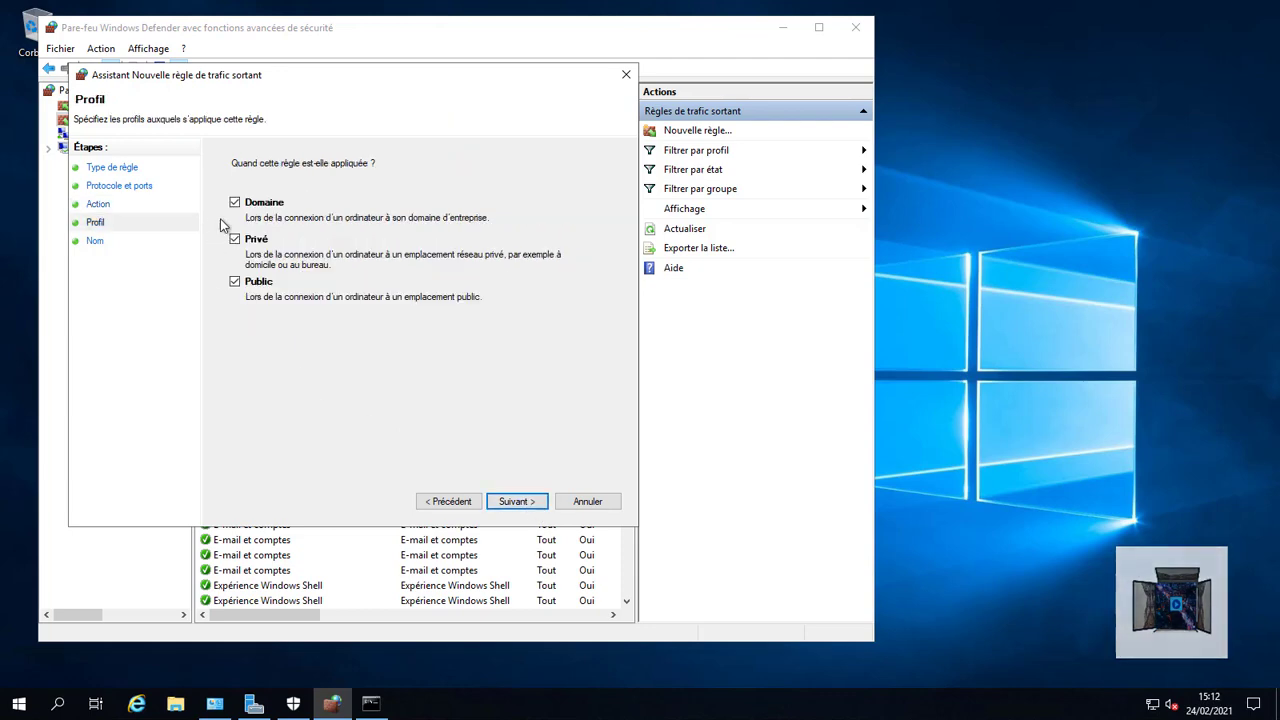
Step: Name the outbound rule smb with the description "bock en sortant" and create it
left_click(506, 503)
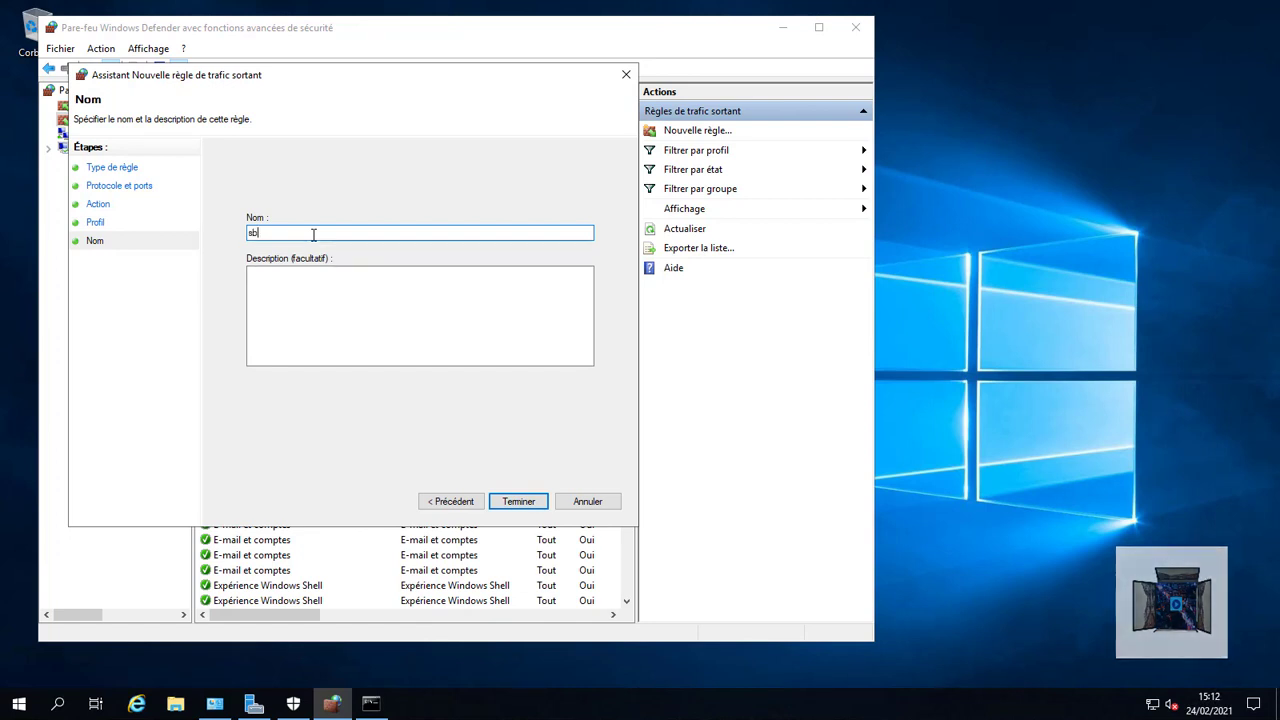
left_click(312, 302)
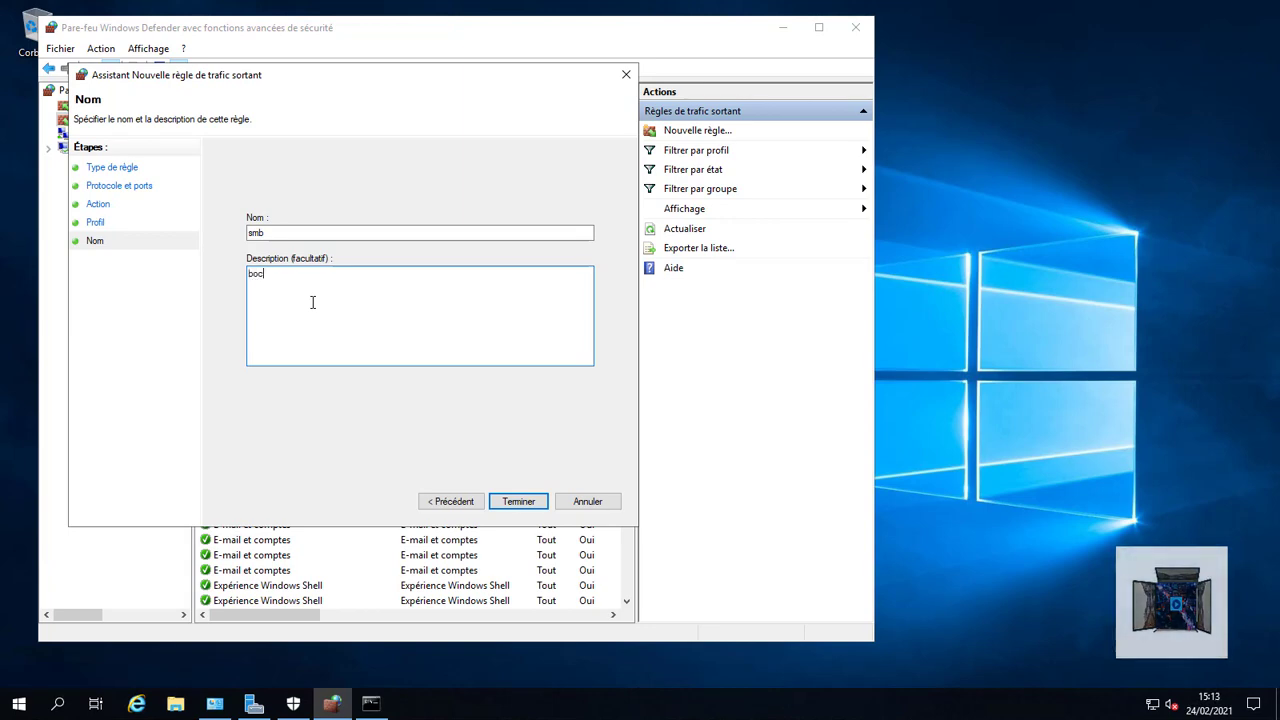
type("bock en sortant")
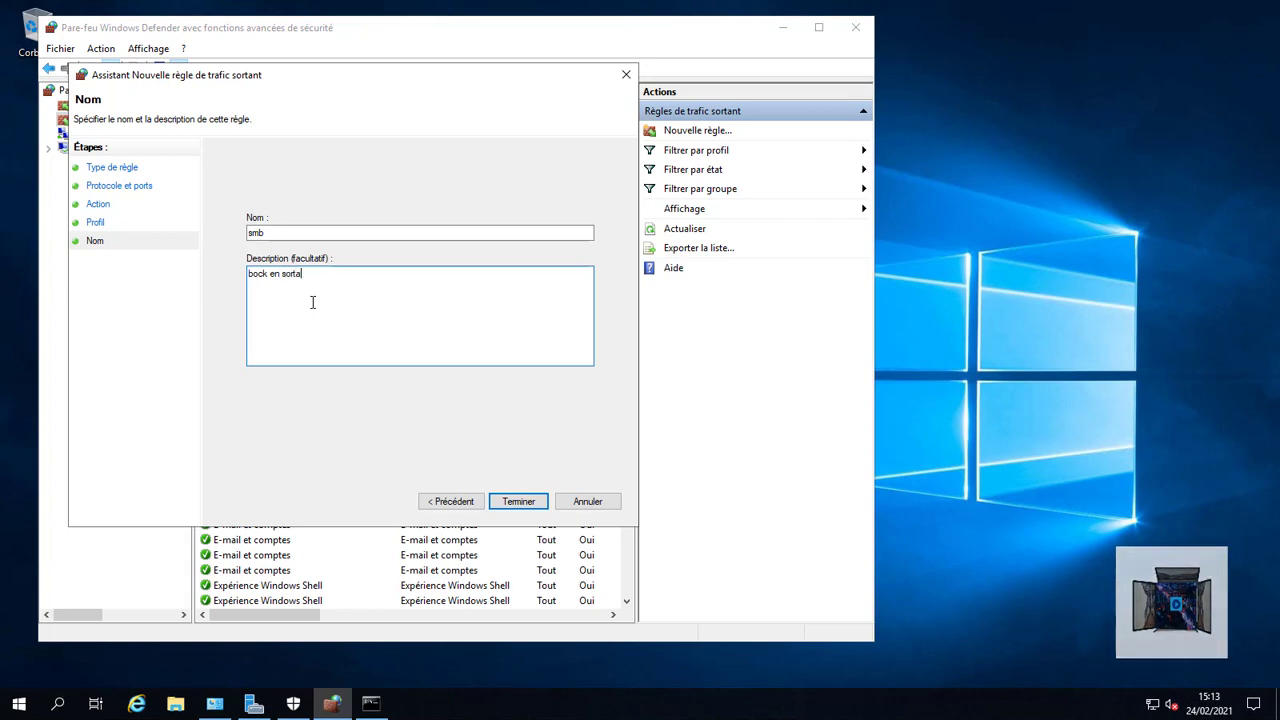
left_click(506, 503)
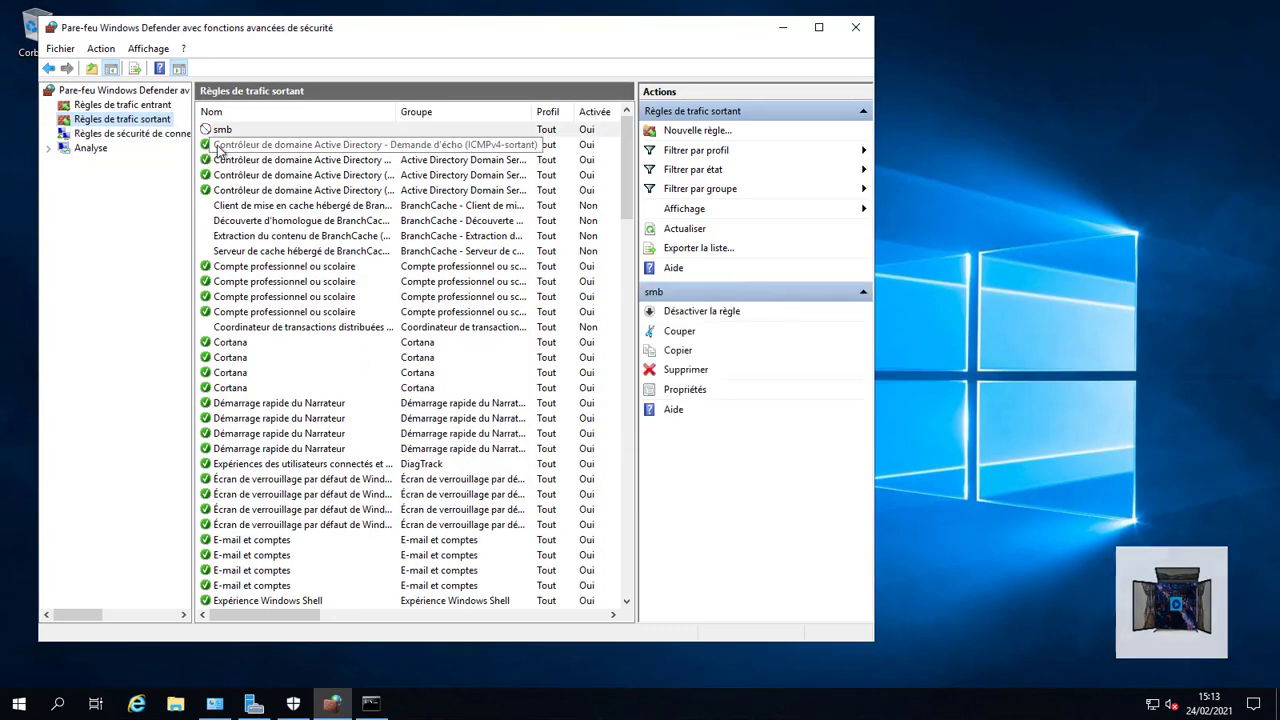
Step: Set up a new outbound rule of the Port type blocking specific remote TCP port 139 on the domain, private and public profiles
right_click(146, 120)
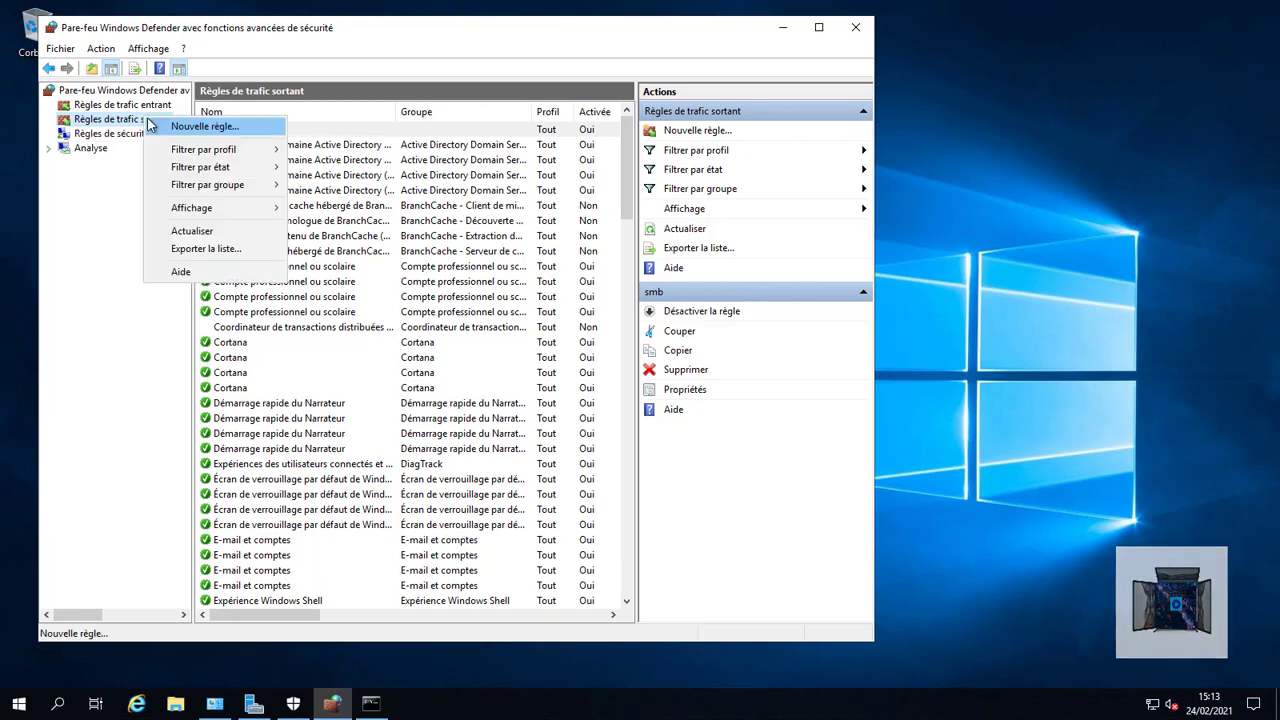
left_click(228, 128)
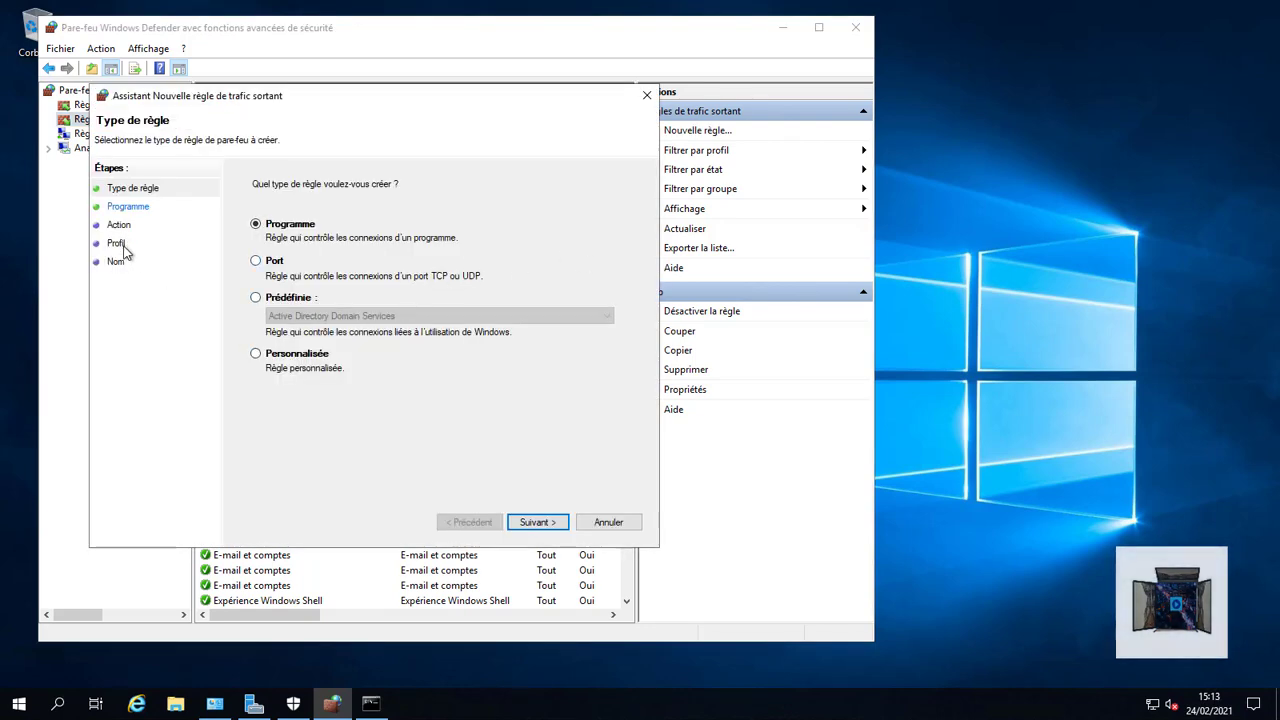
left_click(256, 261)
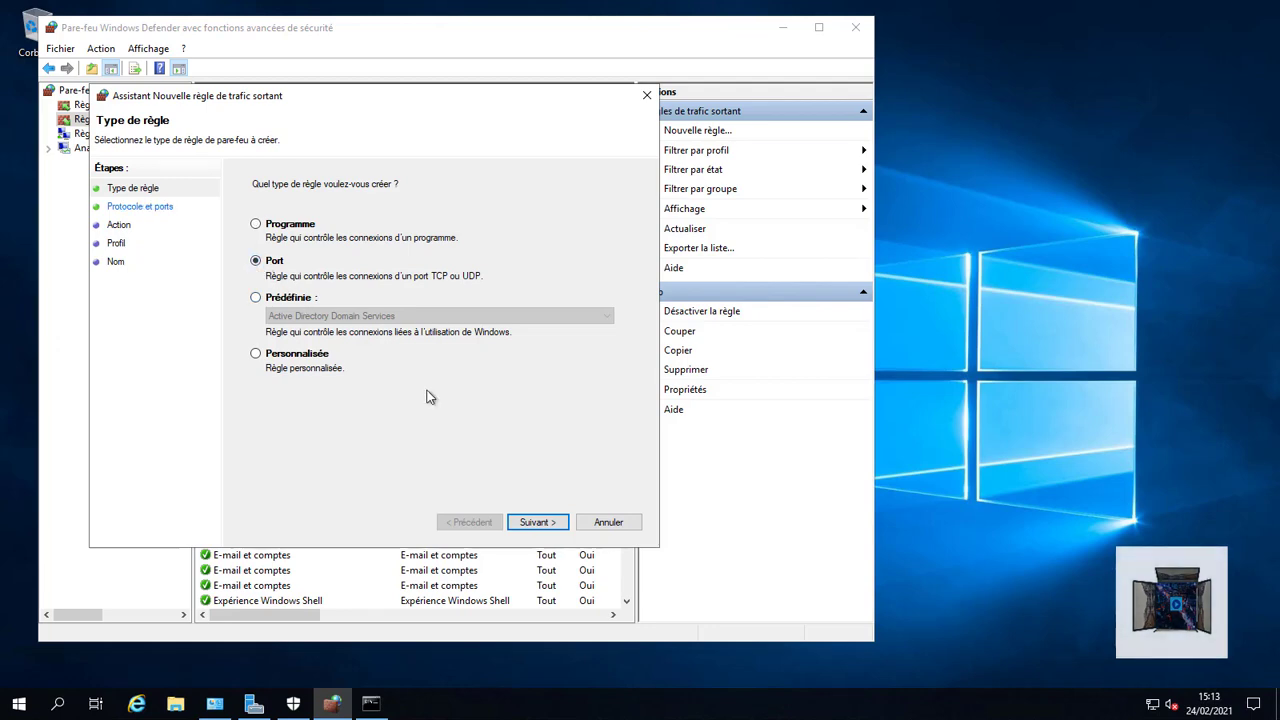
left_click(537, 521)
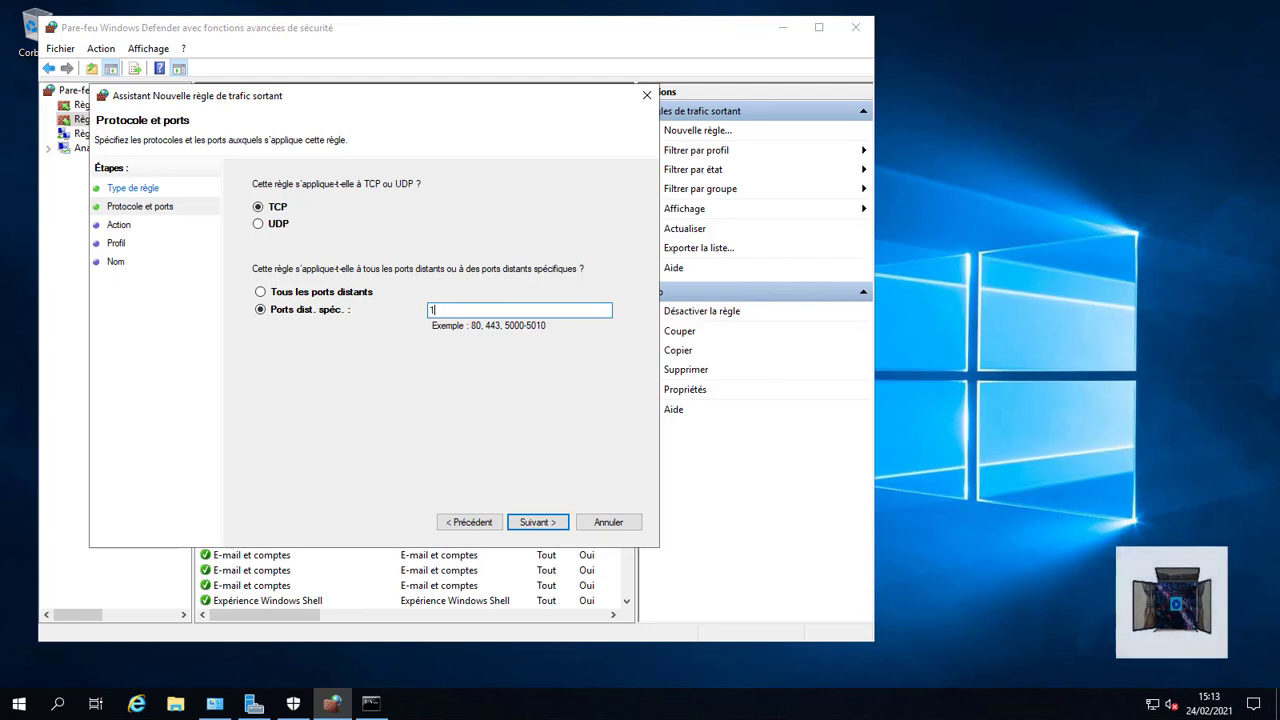
left_click(537, 523)
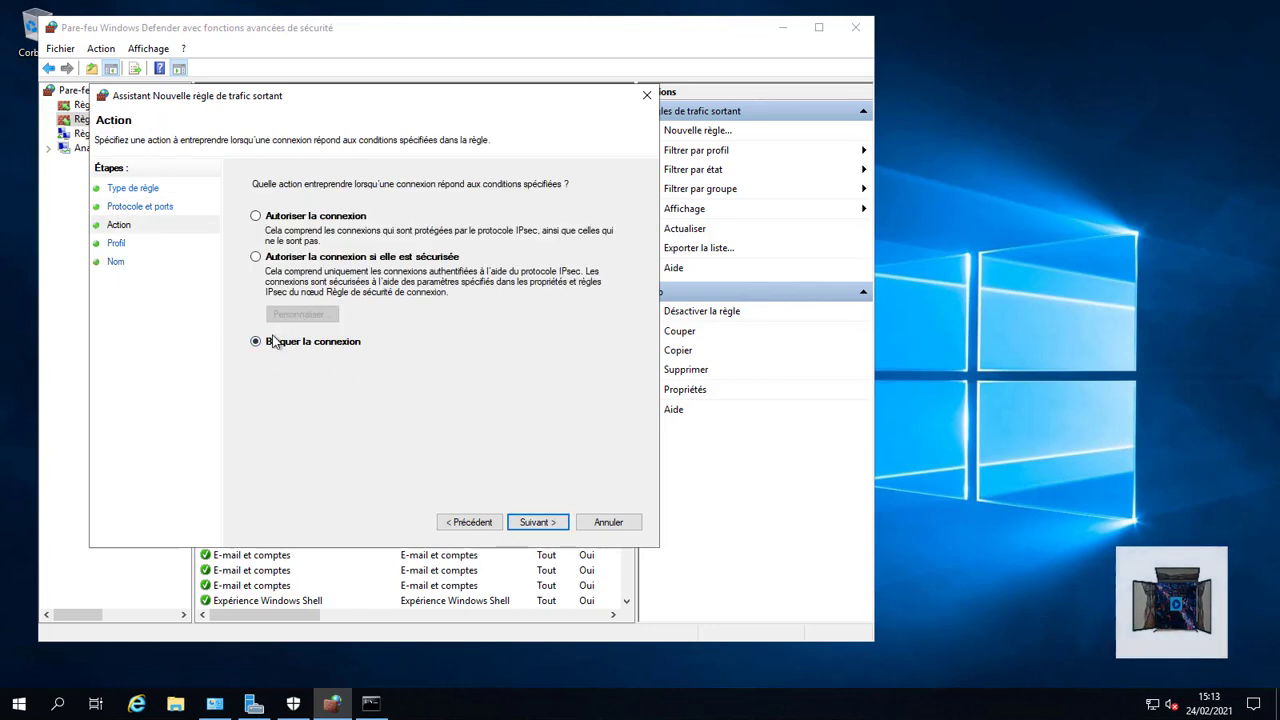
left_click(537, 523)
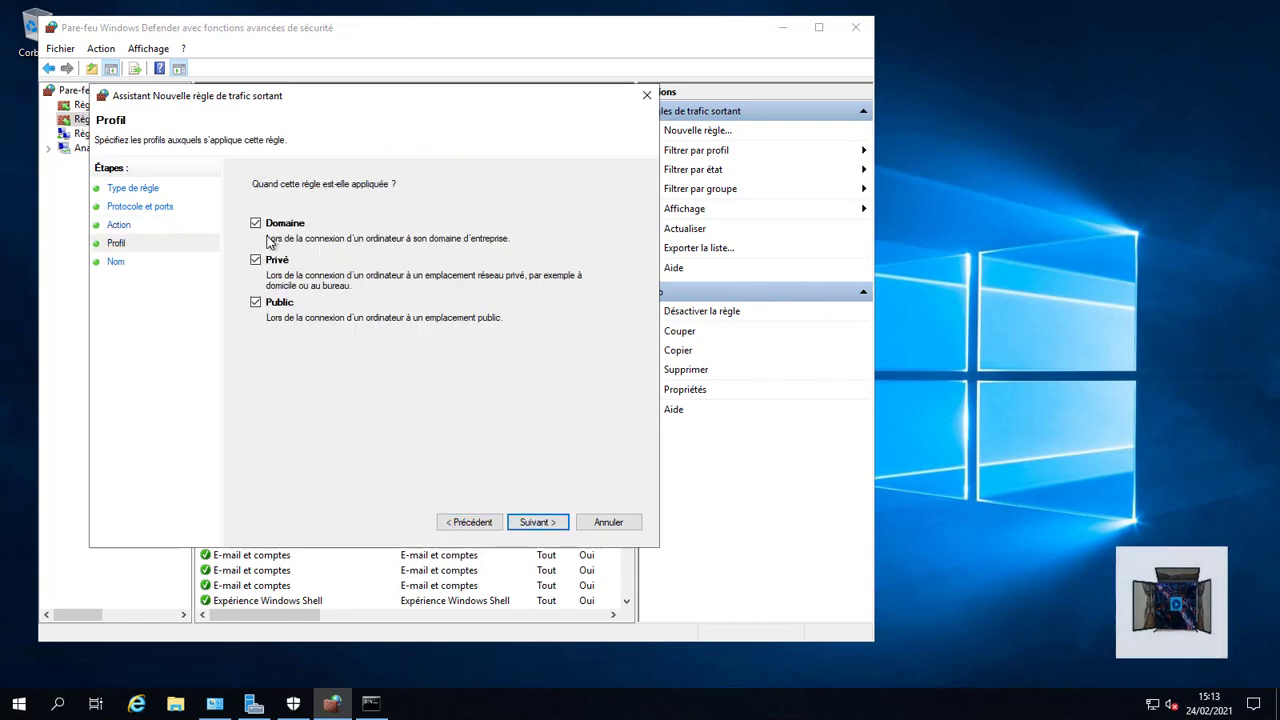
left_click(524, 525)
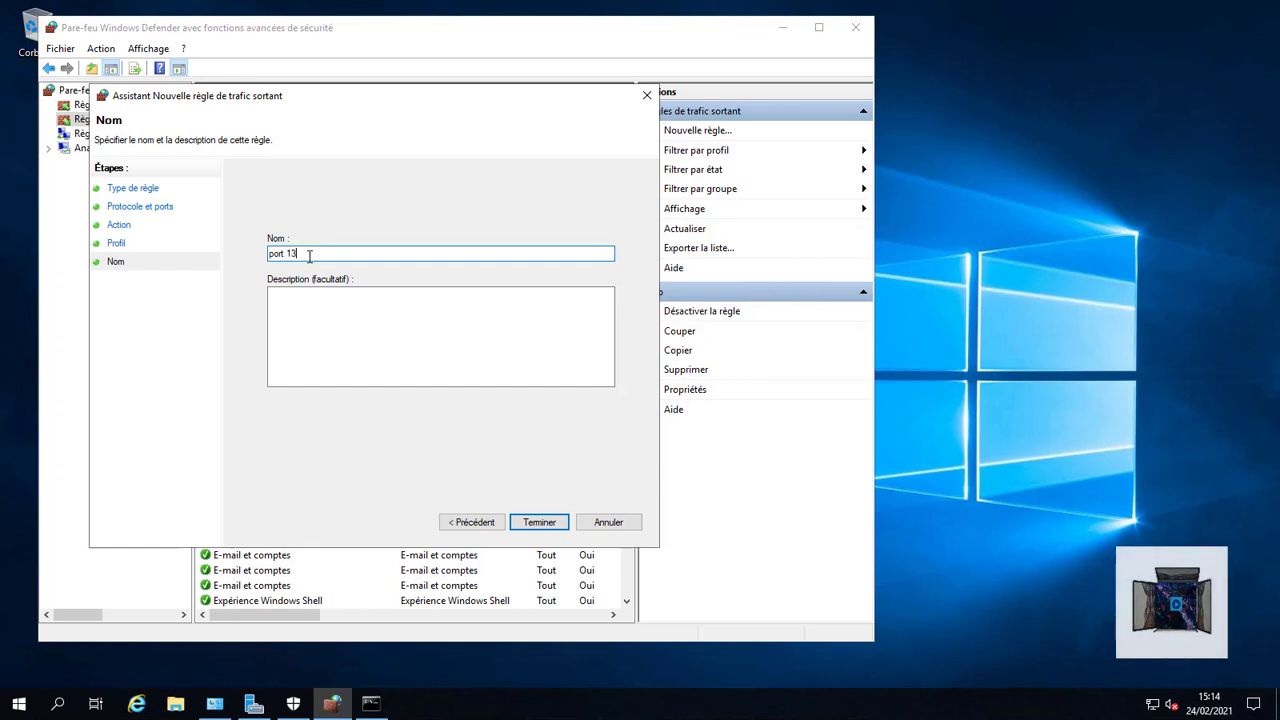
Step: Name the outbound rule port 139 with the description "block sortant" and create it
left_click(335, 315)
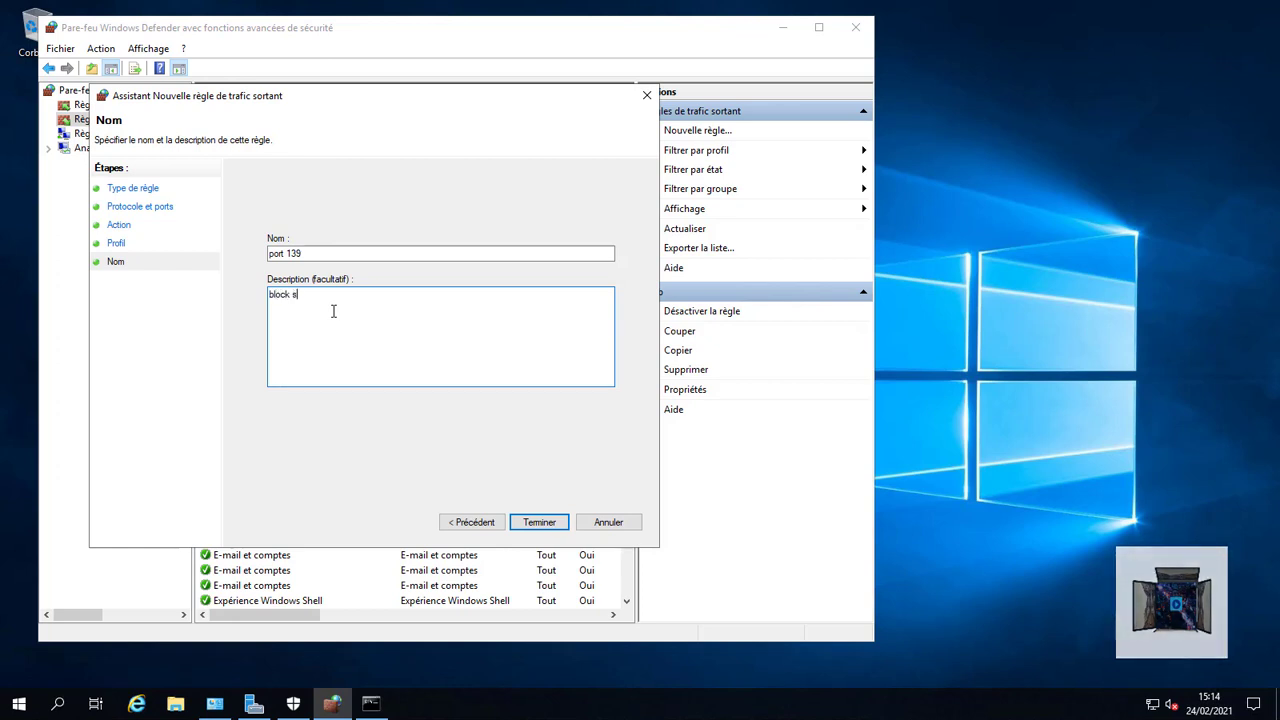
type("block sortant")
left_click(541, 525)
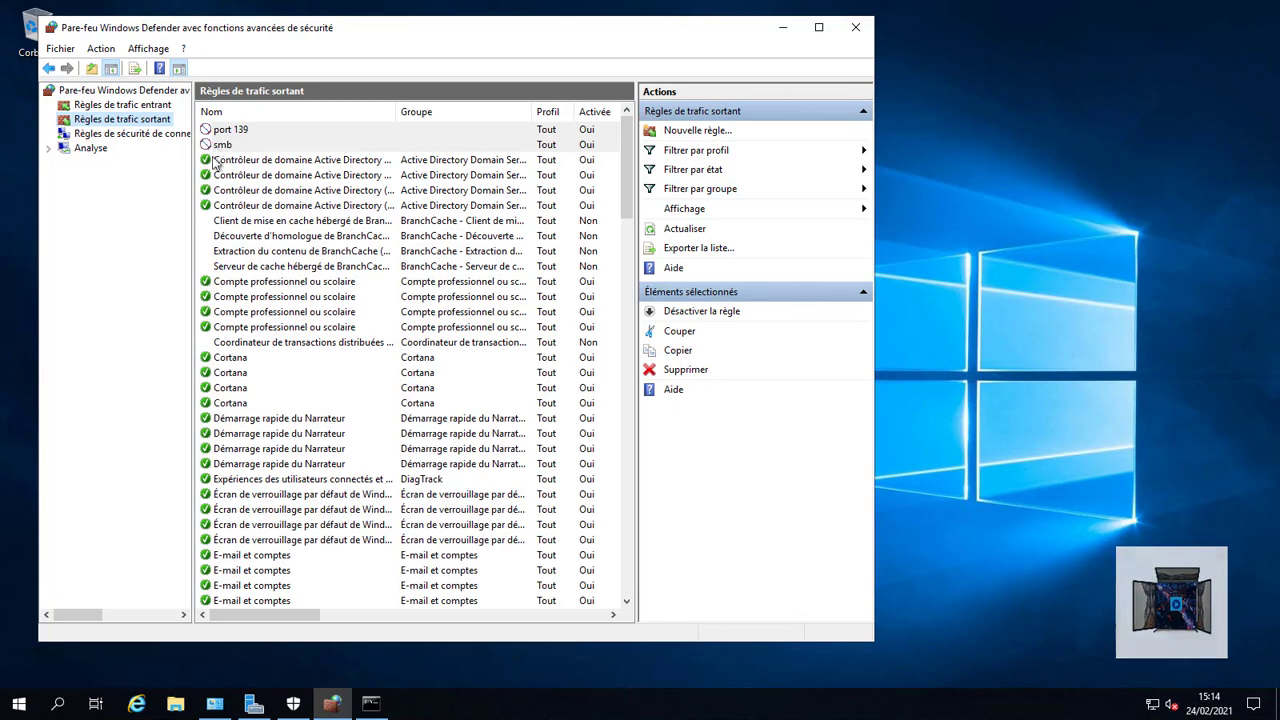
Step: Check the blocking rules in the inbound and outbound lists and close the firewall window
left_click(138, 108)
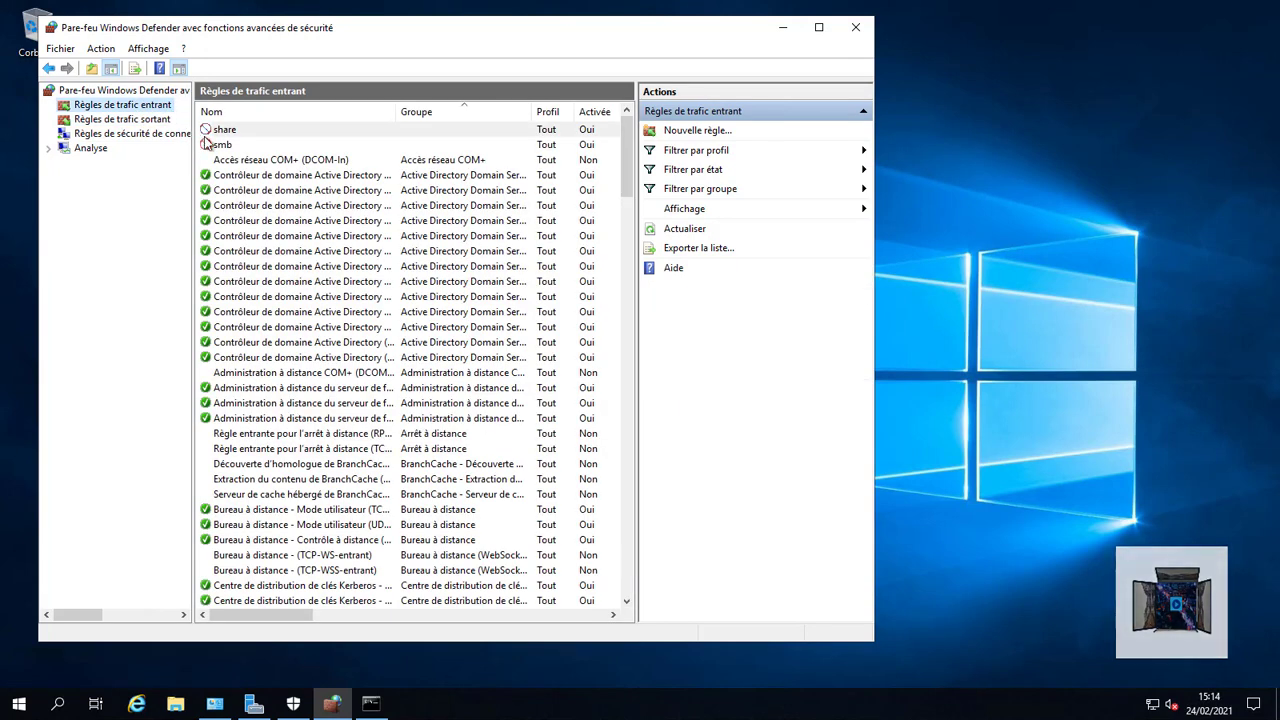
left_click(122, 119)
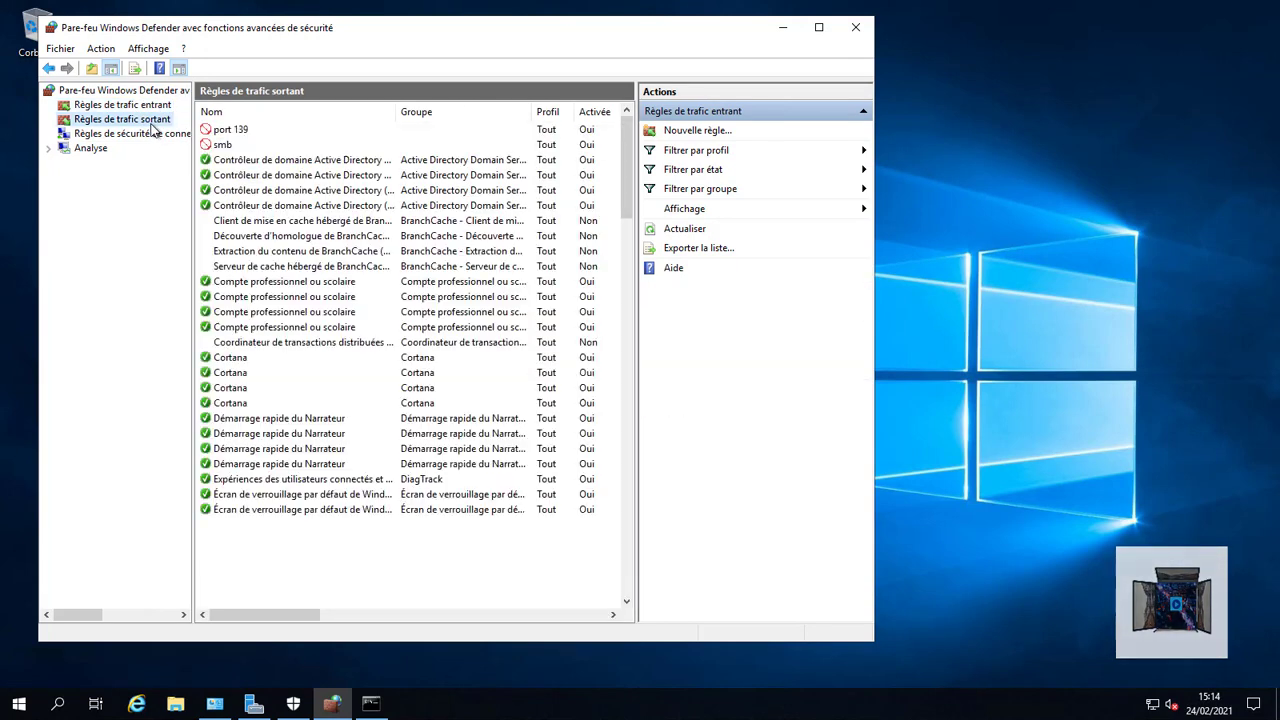
left_click(855, 27)
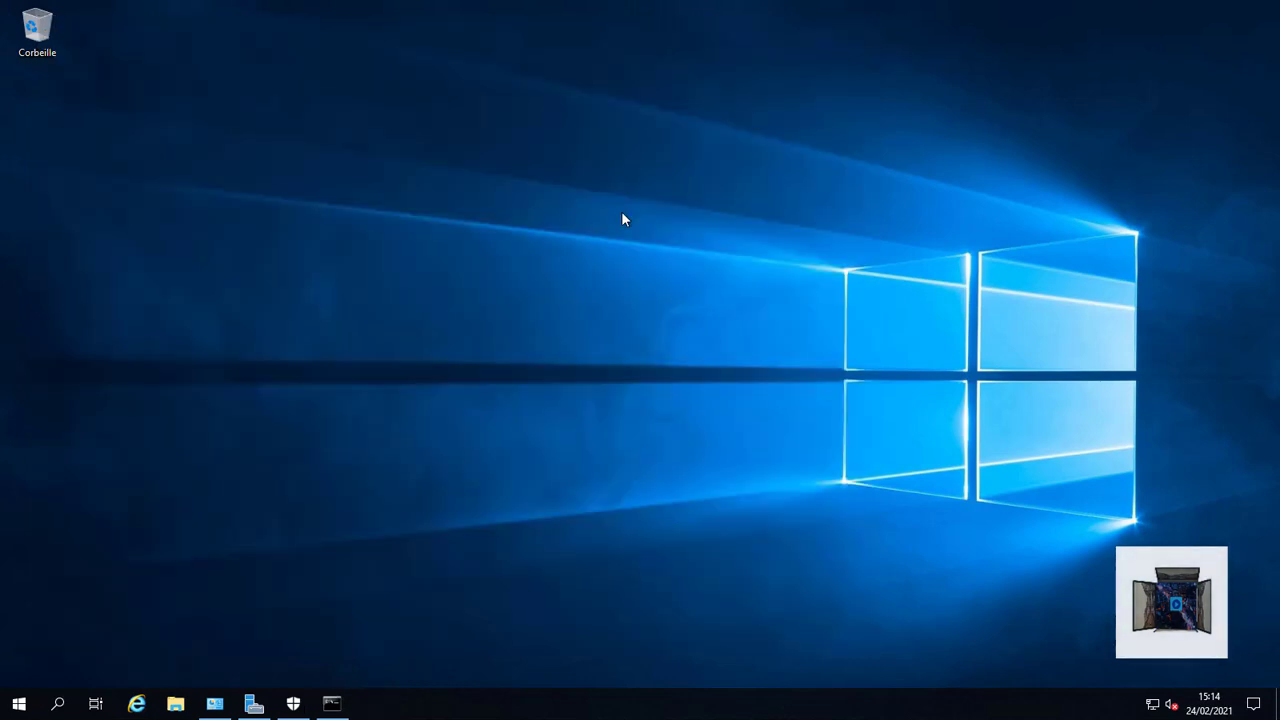
left_click(254, 704)
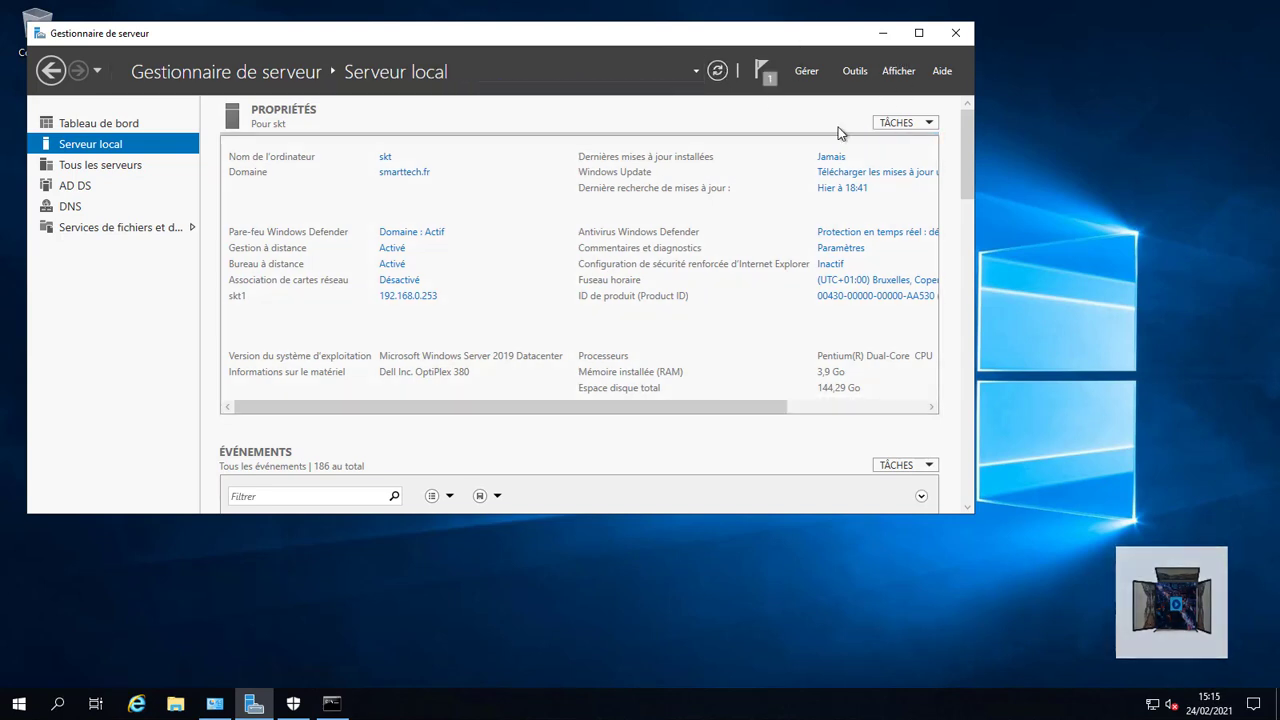
left_click(477, 636)
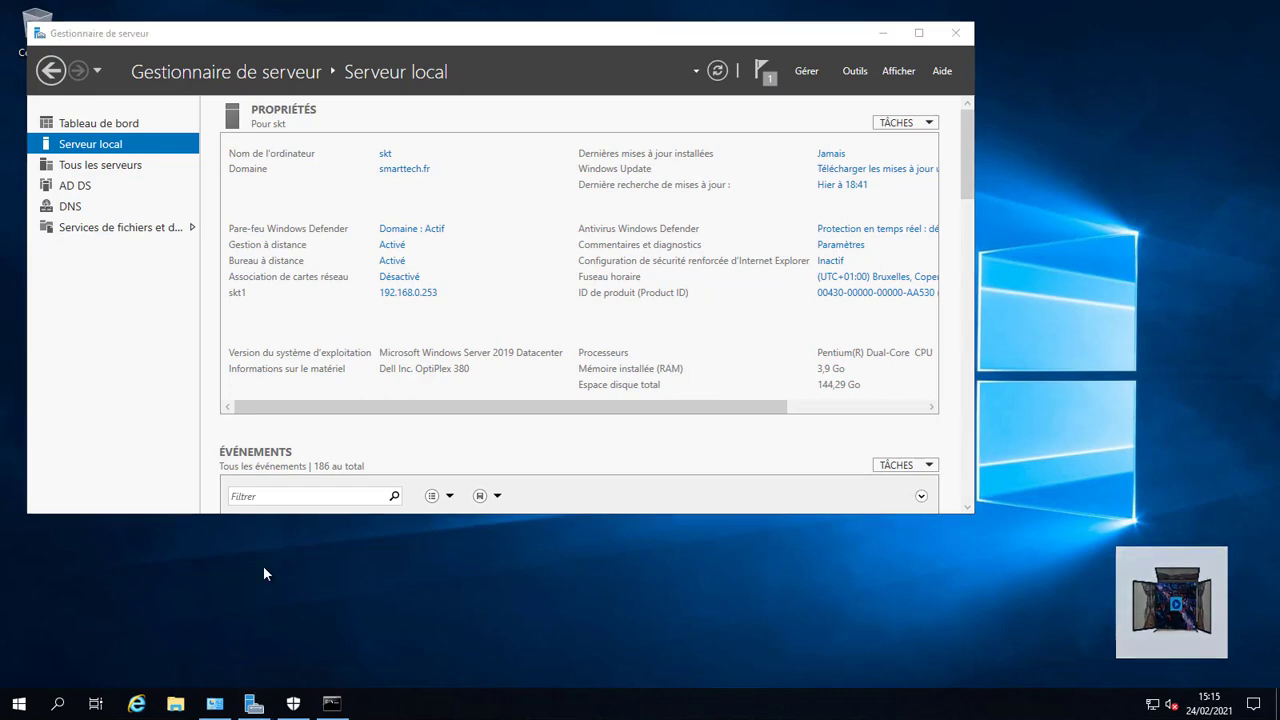
Step: Search Windows for "gest", open Task Manager and launch Resource Monitor from its performance view
left_click(57, 704)
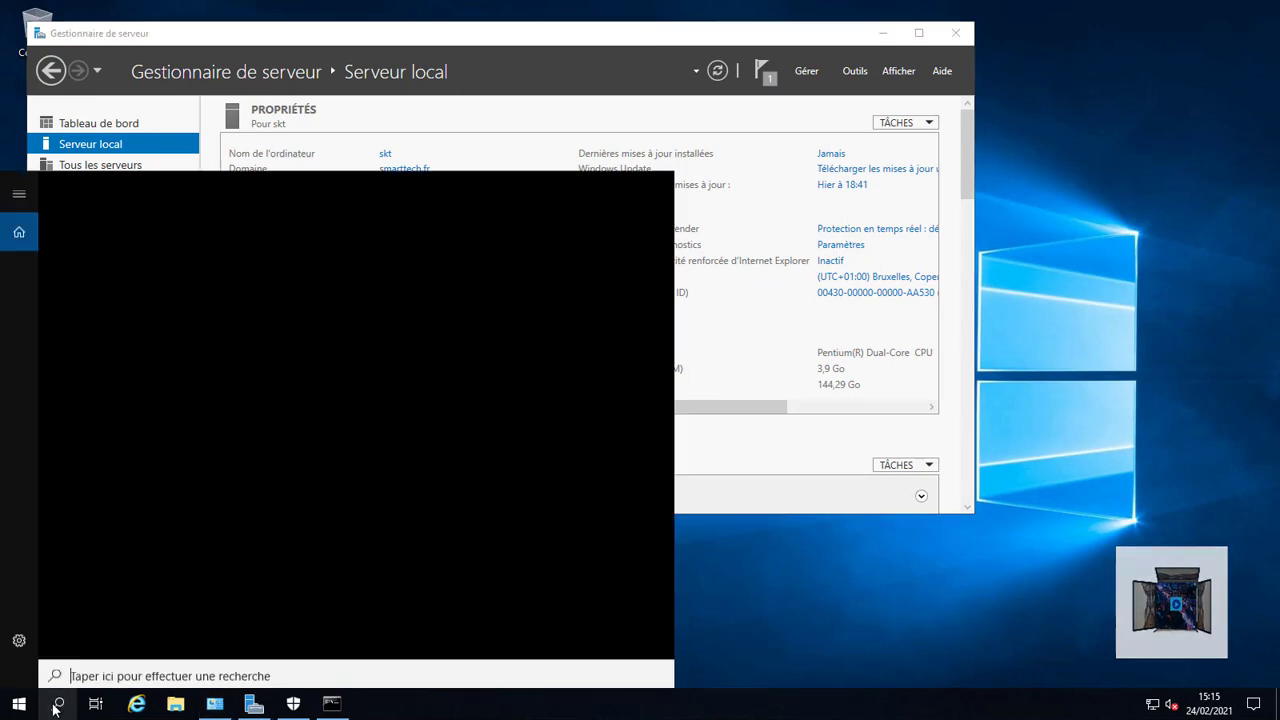
type("gest")
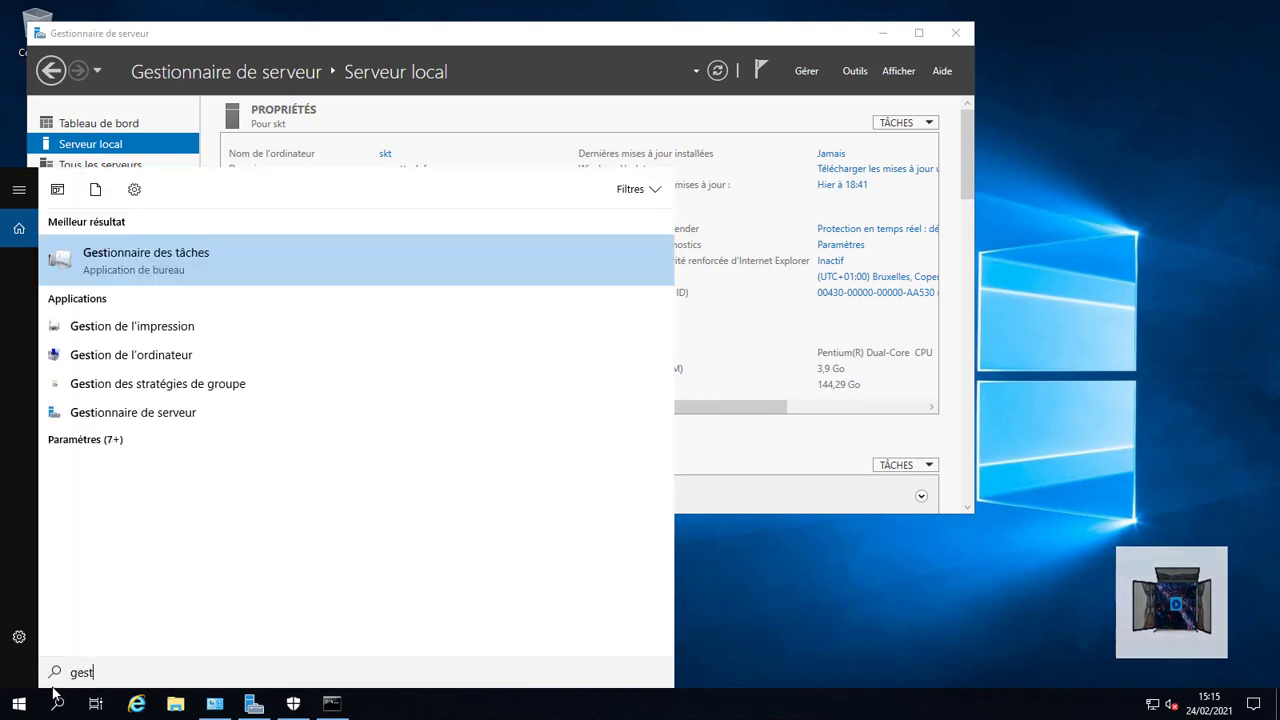
left_click(232, 262)
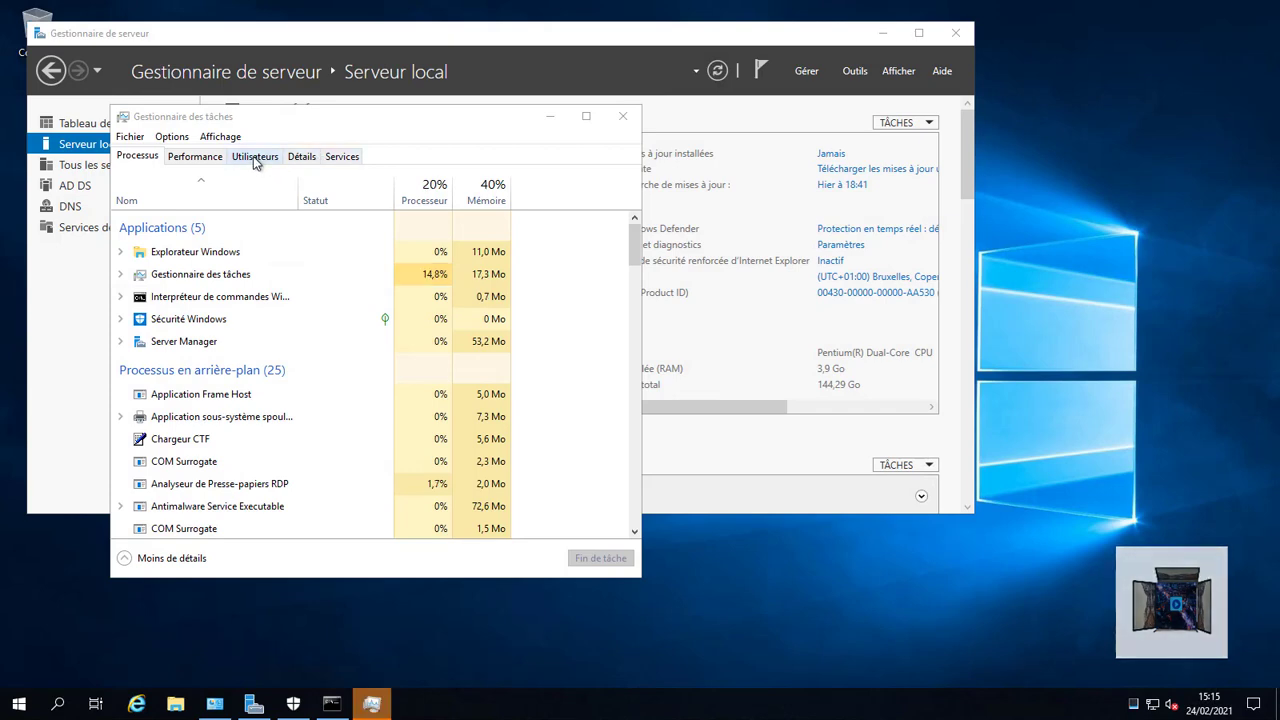
left_click(205, 158)
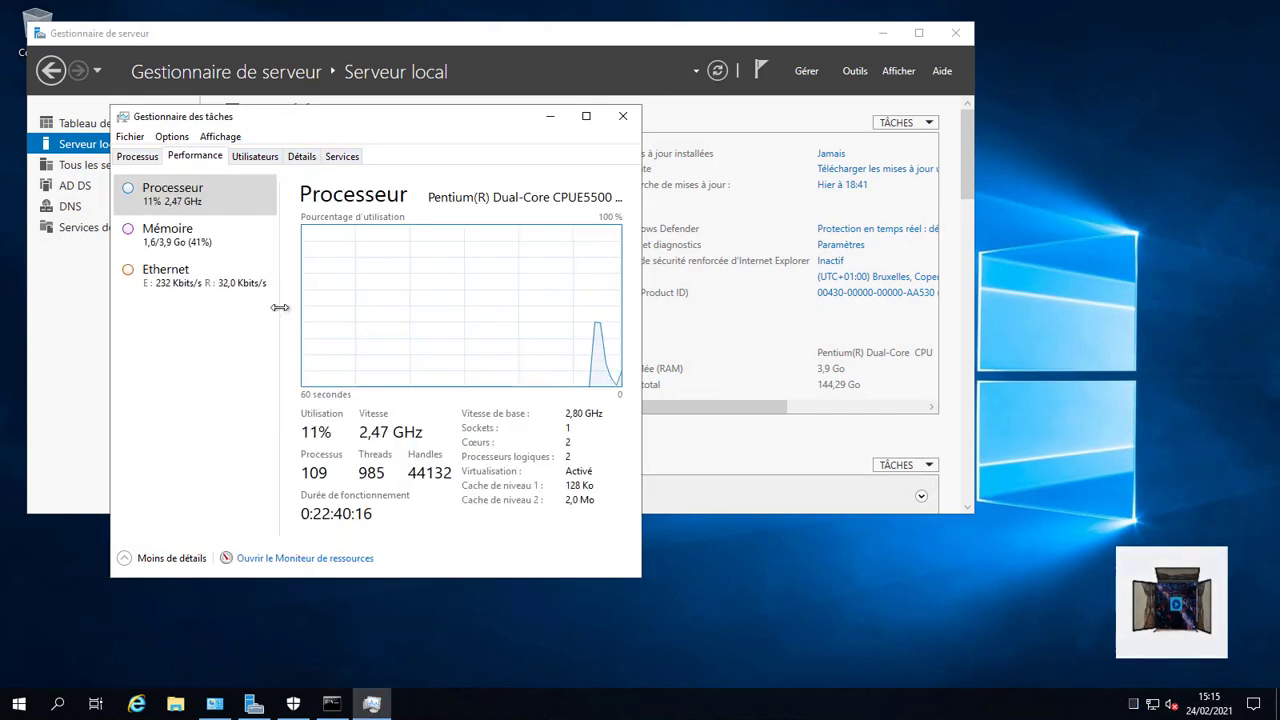
left_click(295, 558)
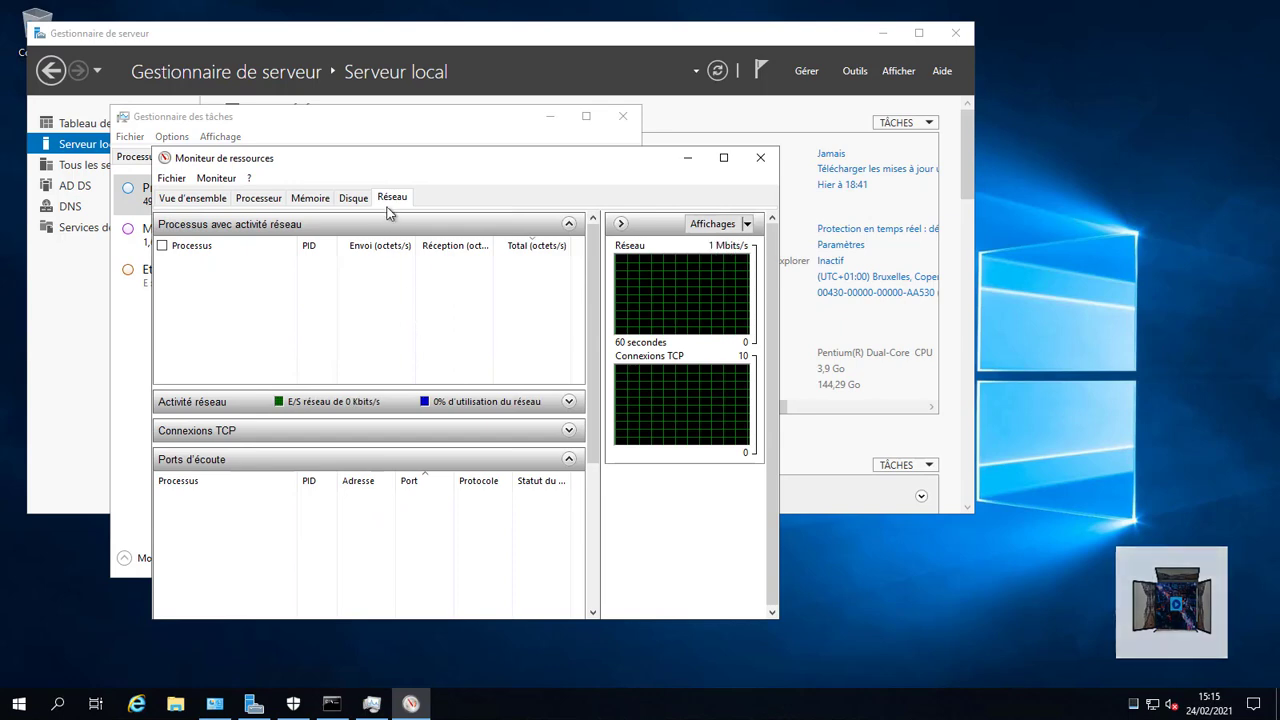
Step: Examine the listening ports and their firewall status in a maximized Resource Monitor, and close it and Task Manager
left_click(199, 462)
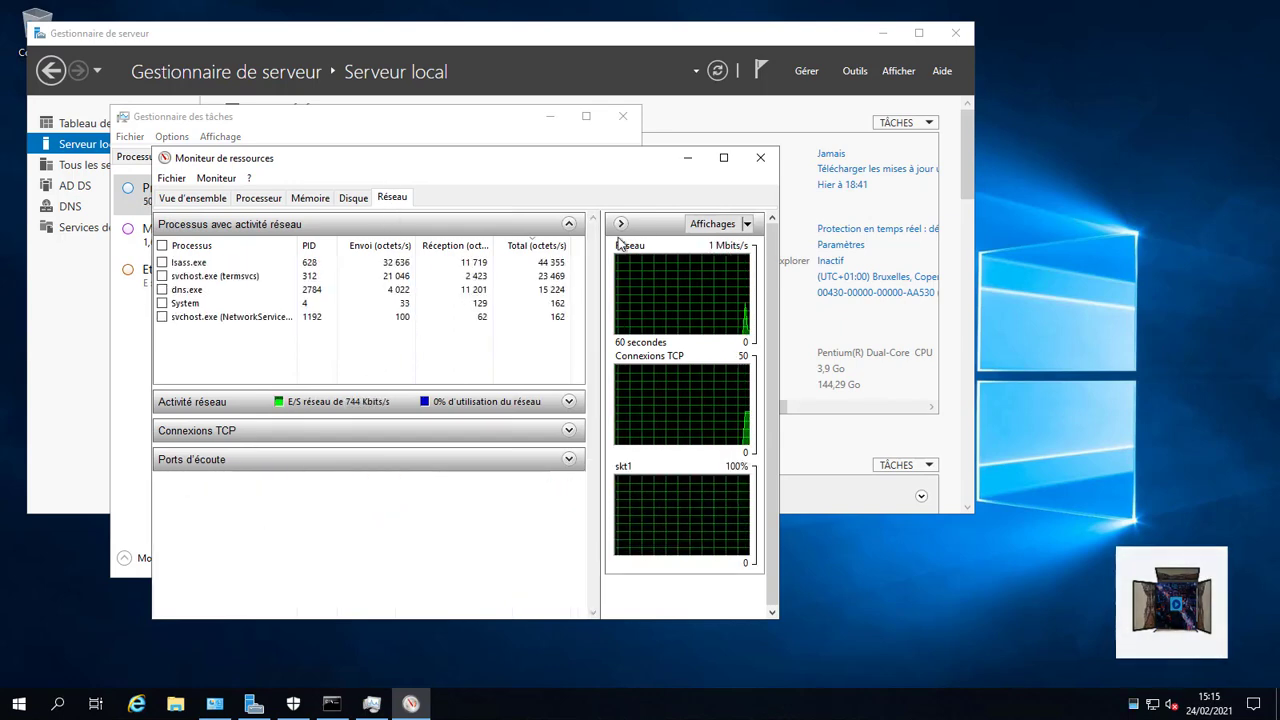
left_click(723, 158)
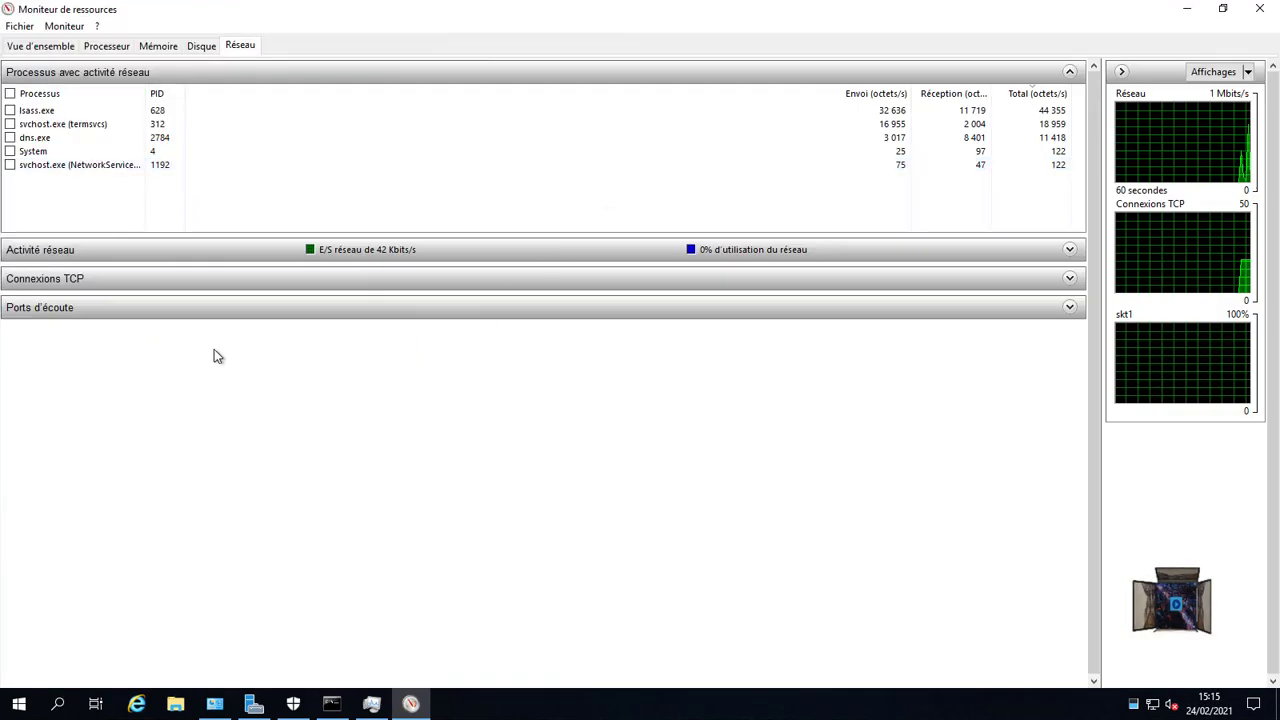
left_click(72, 308)
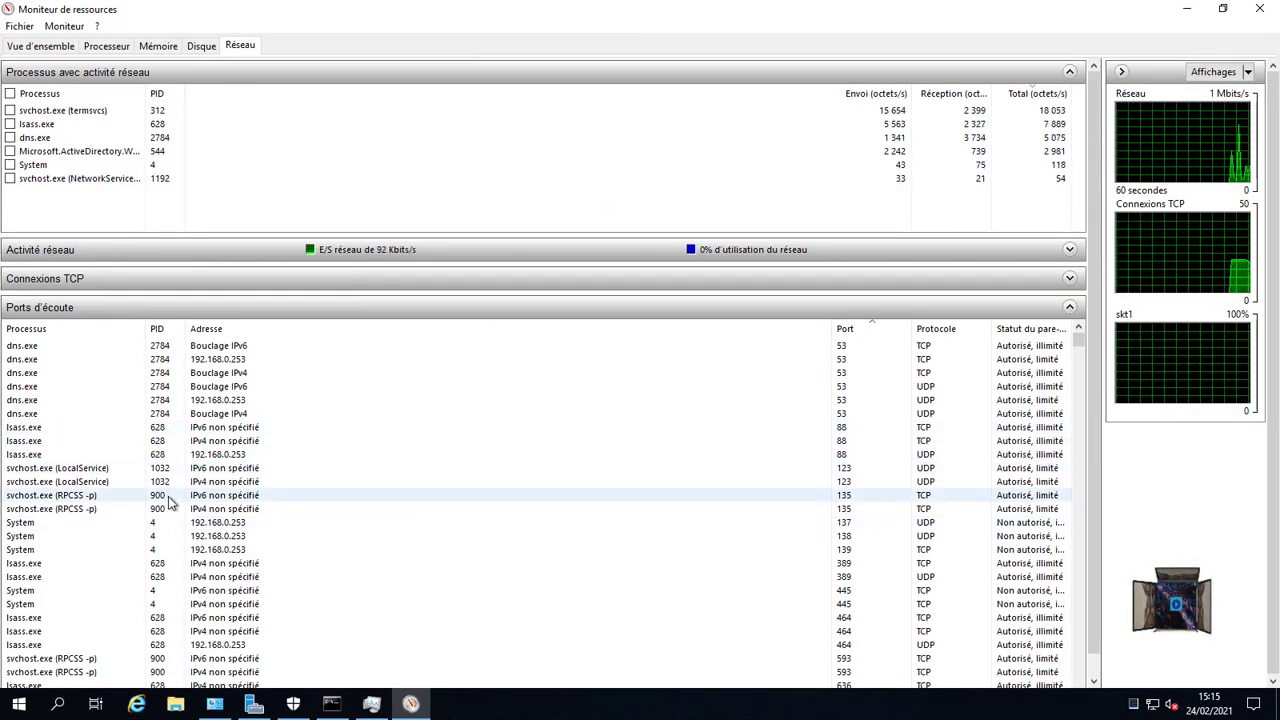
scroll(176, 530, "down", 4)
scroll(176, 590, "down", 7)
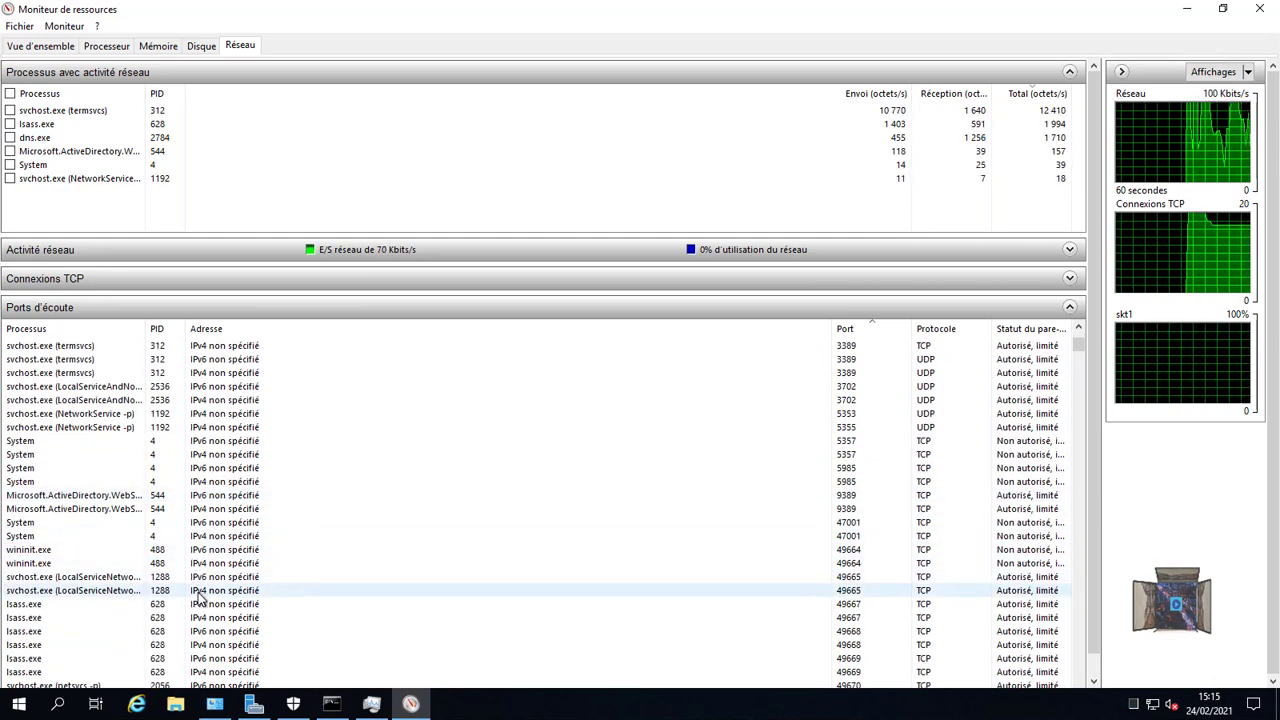
scroll(194, 600, "down", 3)
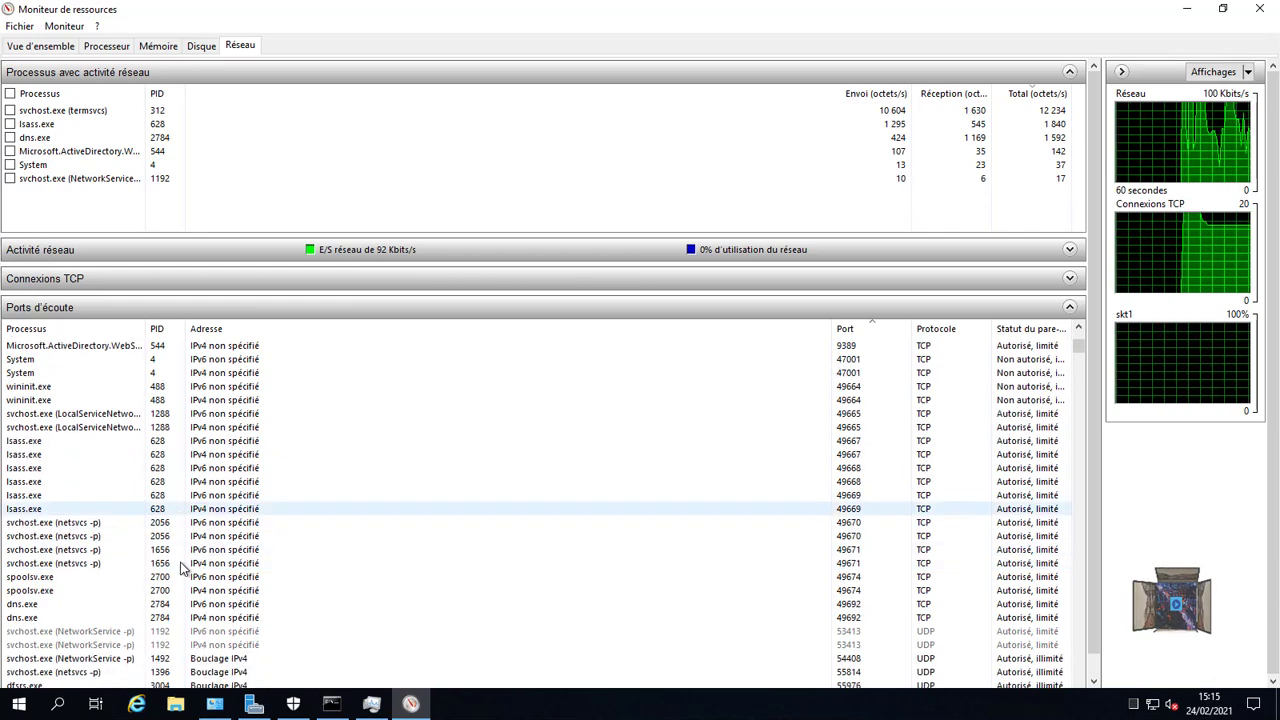
scroll(186, 575, "down", 5)
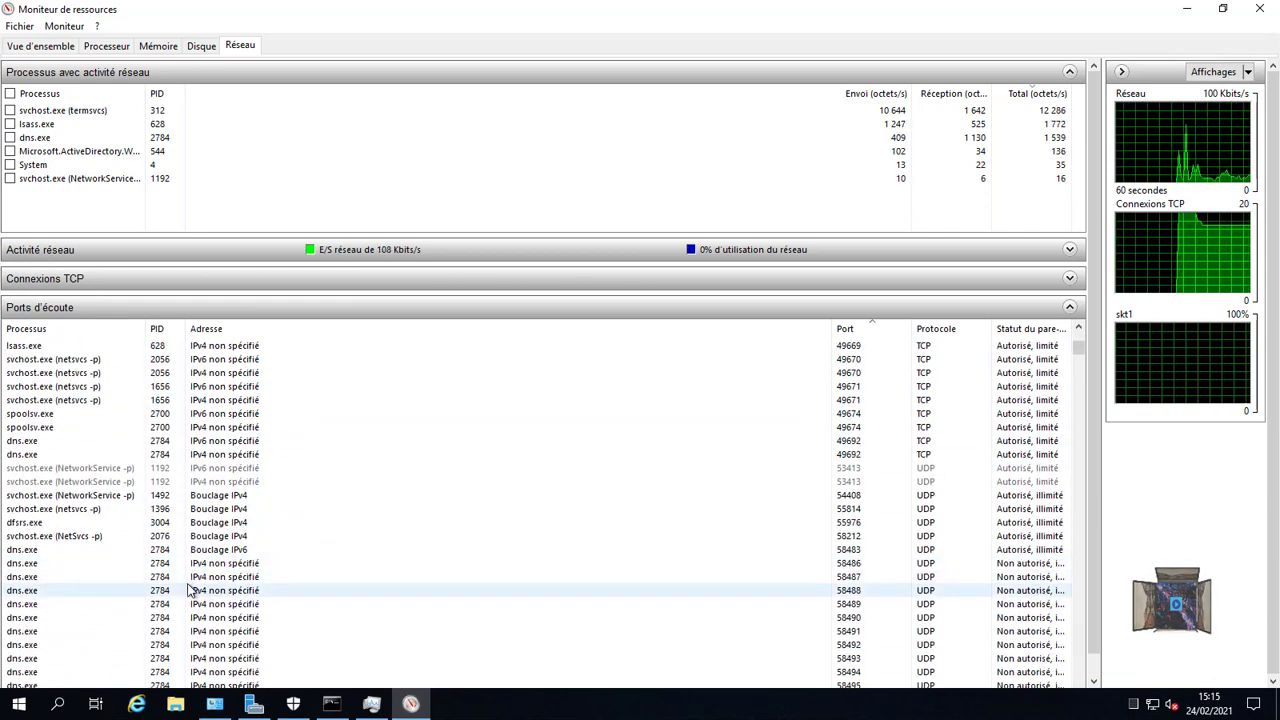
left_click_drag(1078, 347, 163, 443)
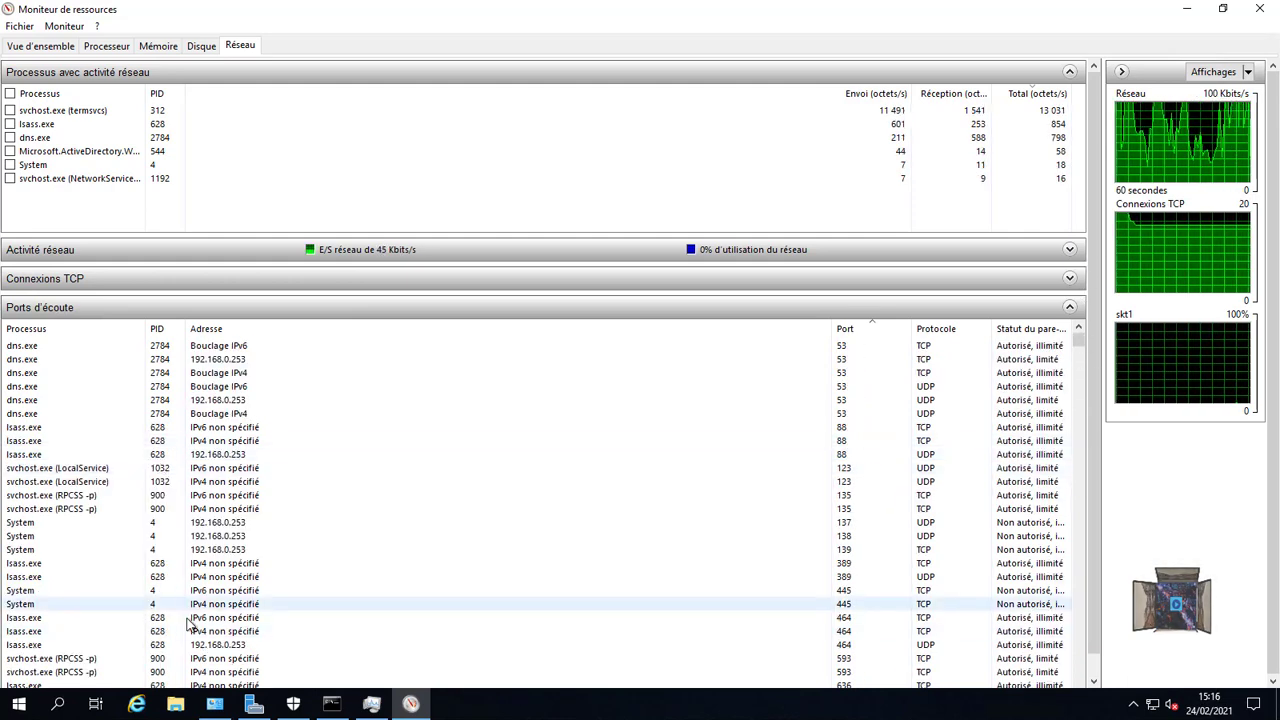
key("alt+F4")
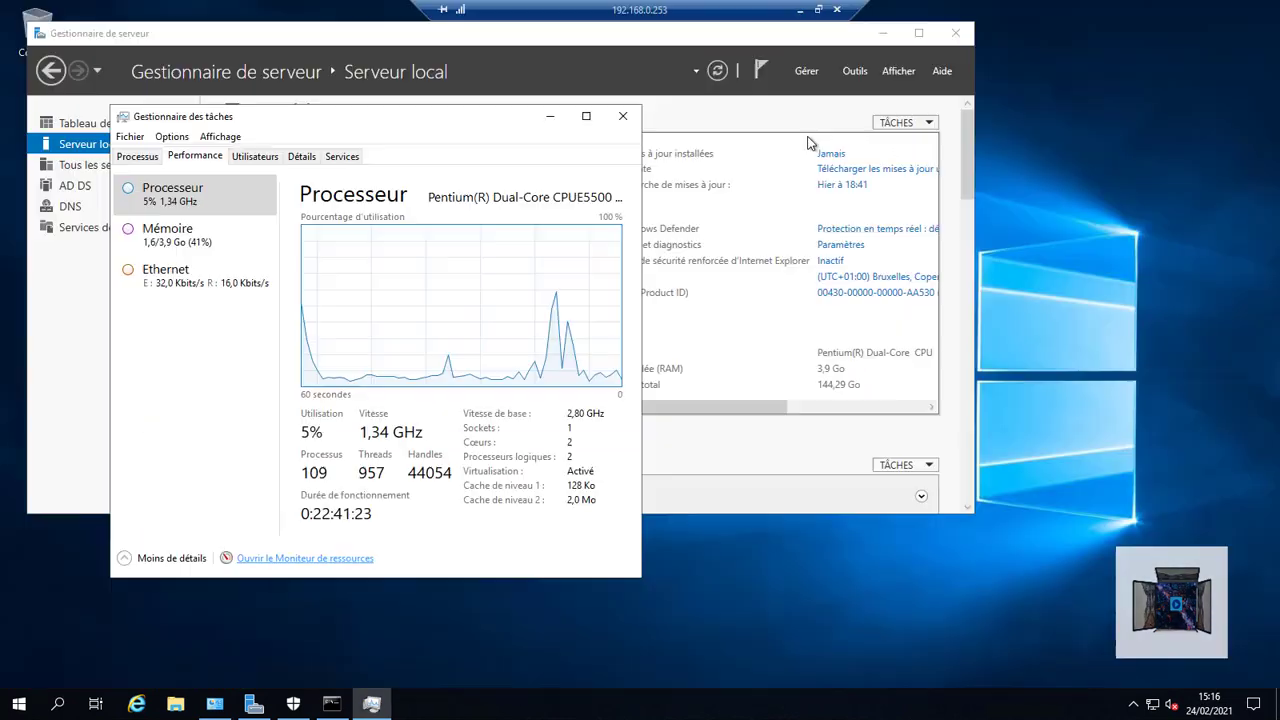
left_click(633, 119)
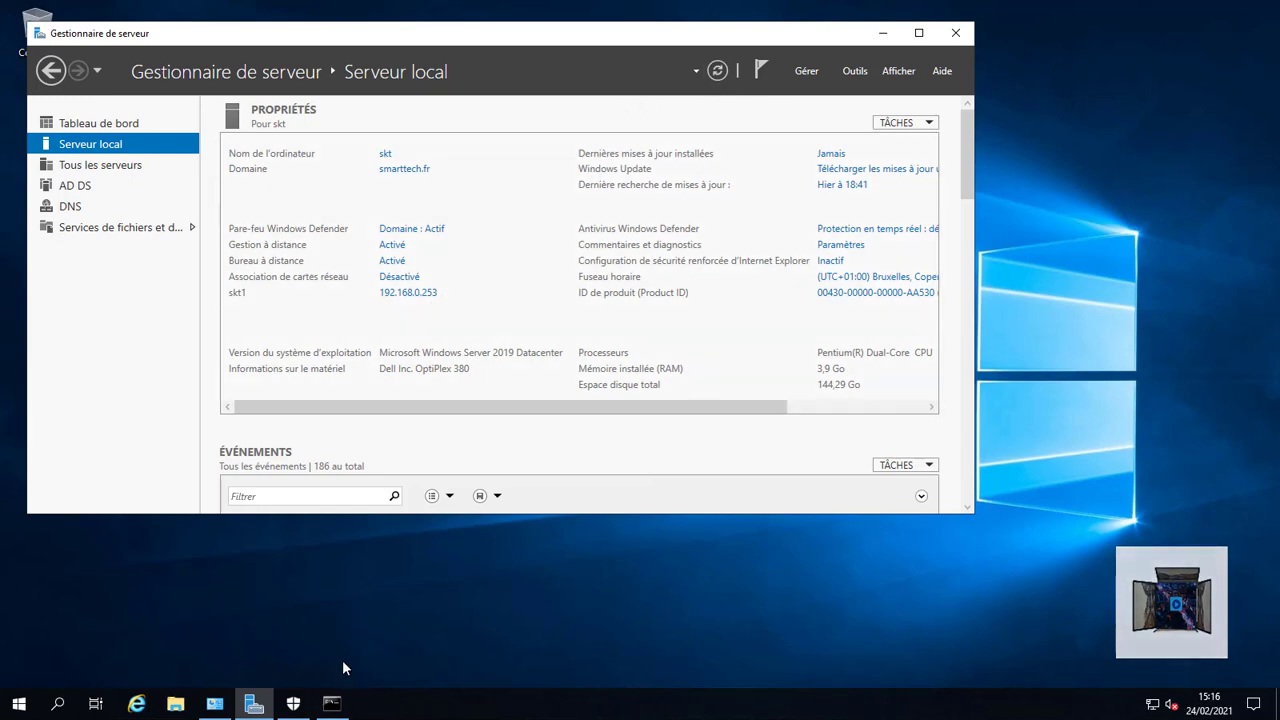
Step: Switch to the Command Prompt and look through the earlier netstat -an output
left_click(333, 704)
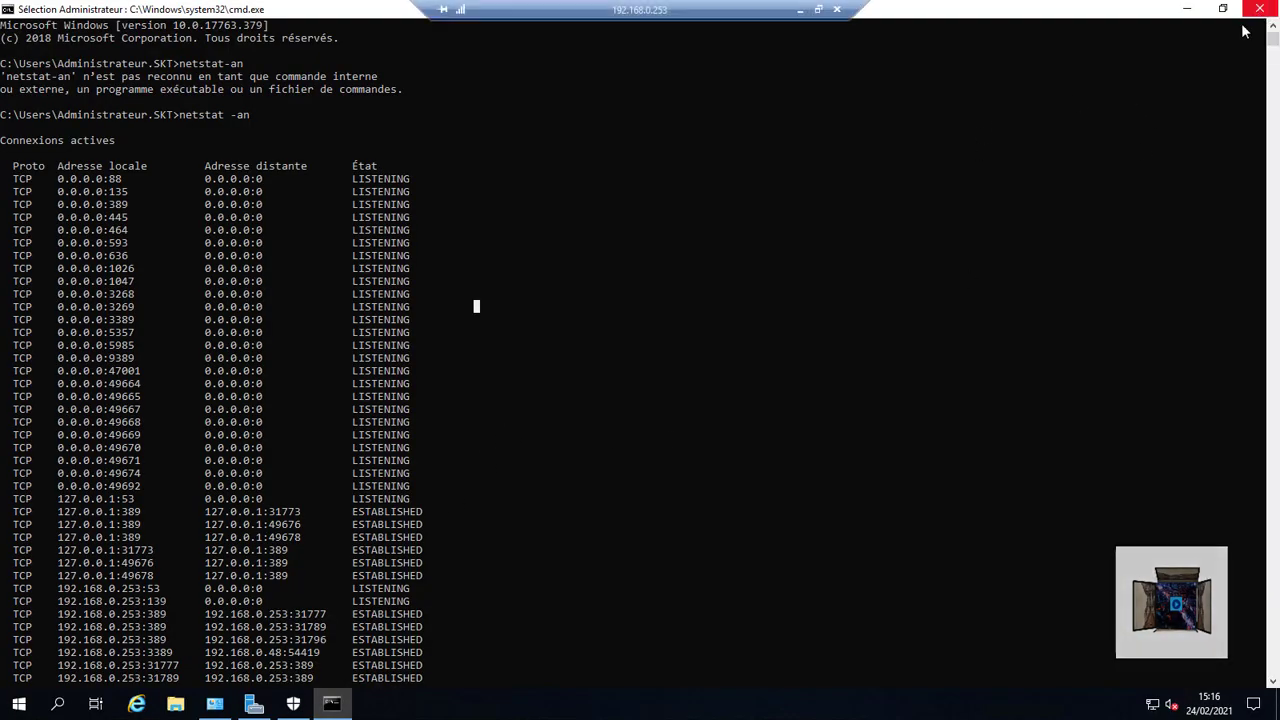
scroll(665, 315, "down", 5)
scroll(665, 335, "down", 20)
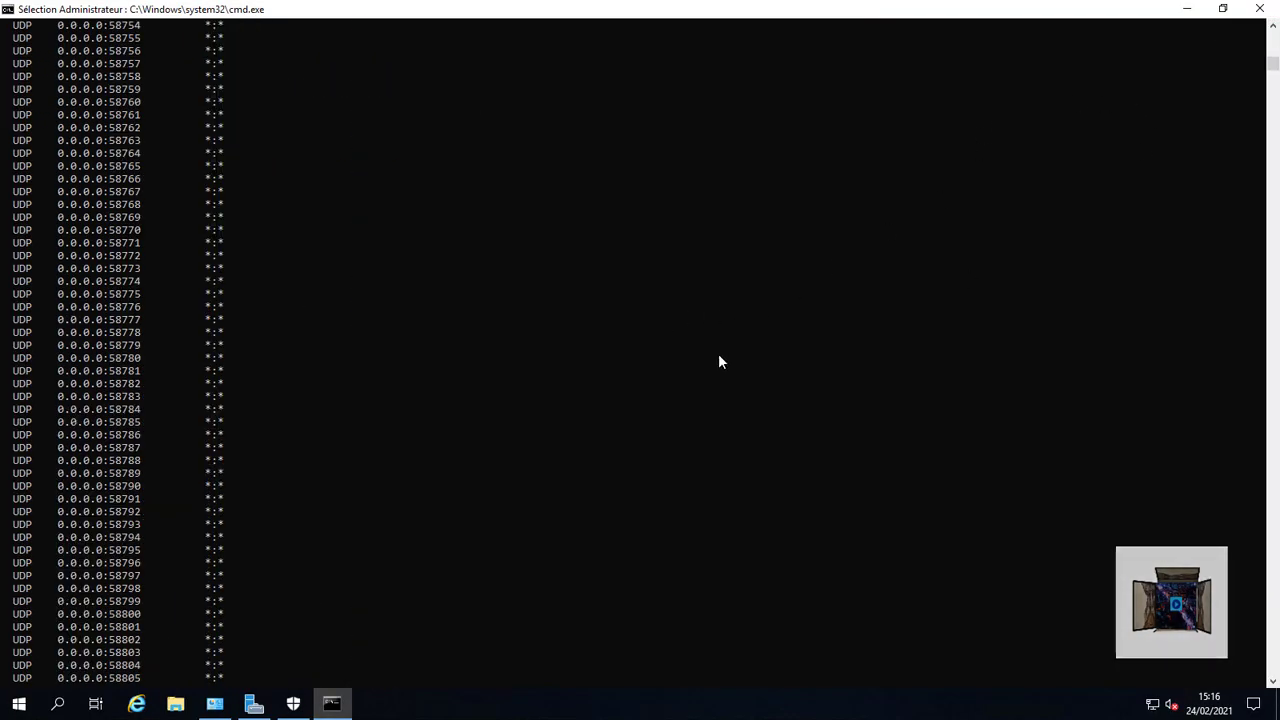
left_click(1273, 326)
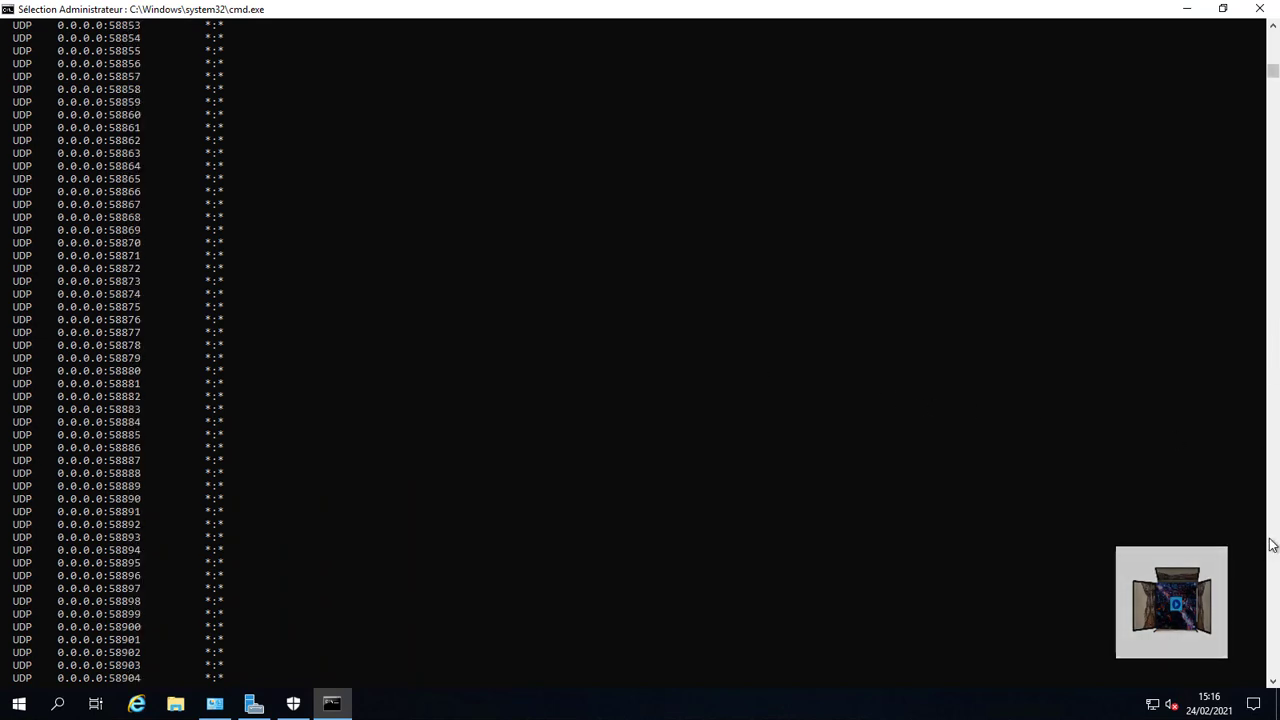
Step: Return to an empty prompt, clear the console with cls and change its text colour with color a
key("Return")
key("Return")
key("Return")
key("Return")
key("Return")
key("Return")
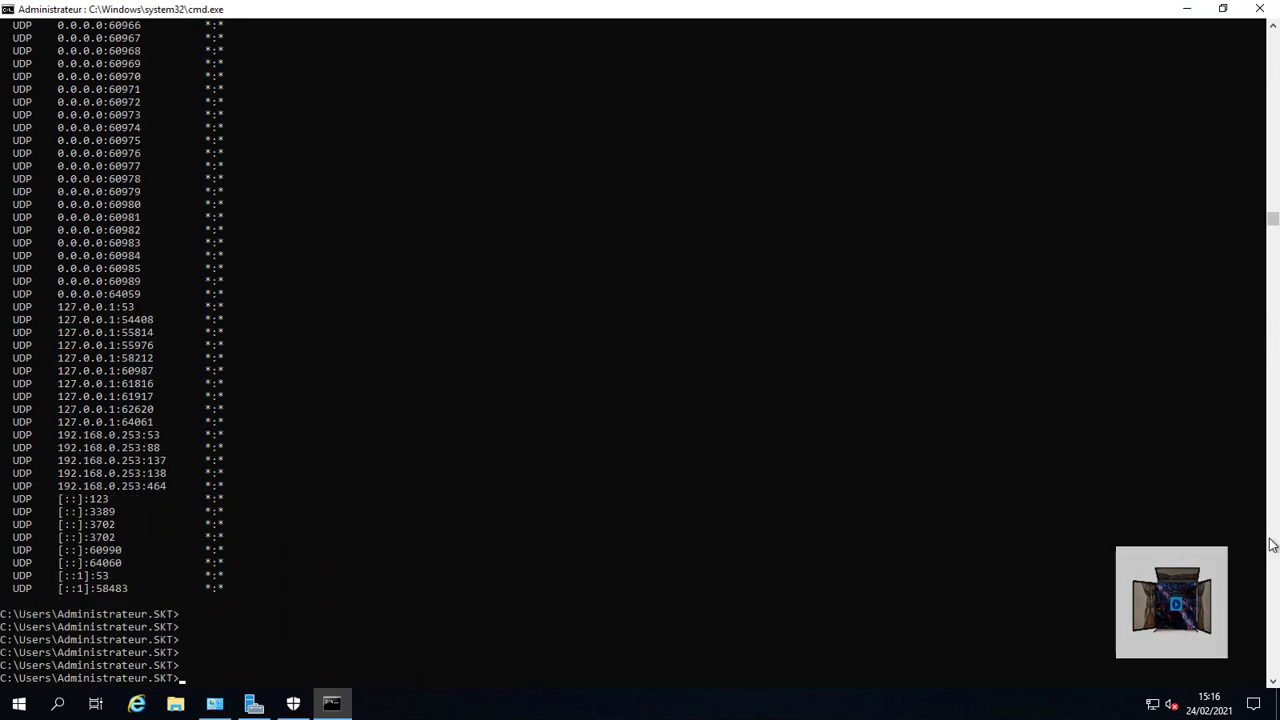
type("cls")
key("Return")
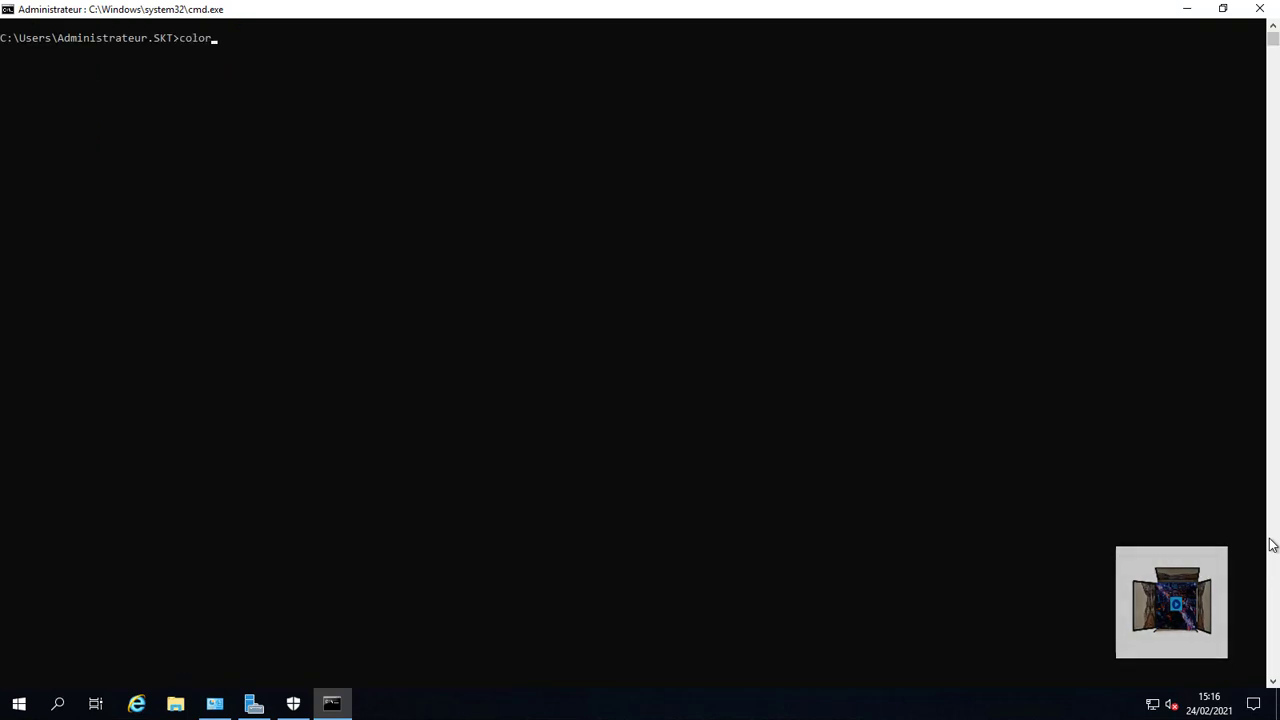
key("Return")
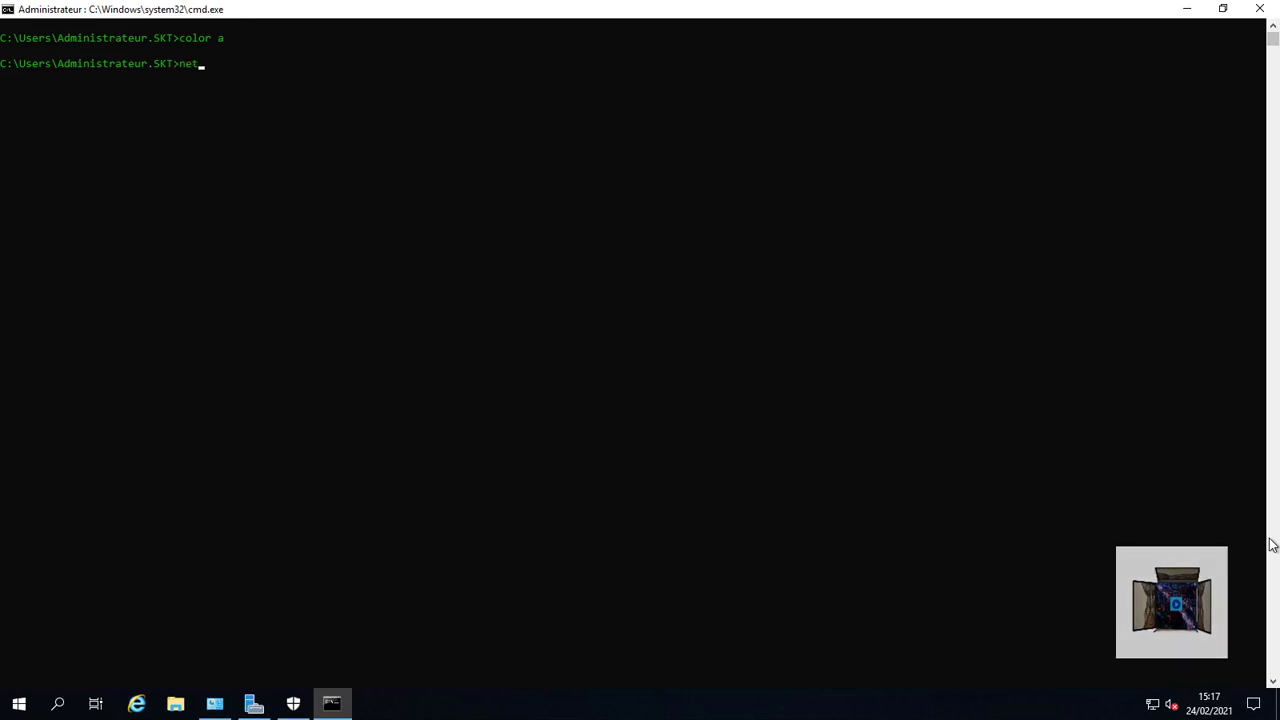
Step: Run netstat -an in the console to list the active connections and their ports
type("netsta -an")
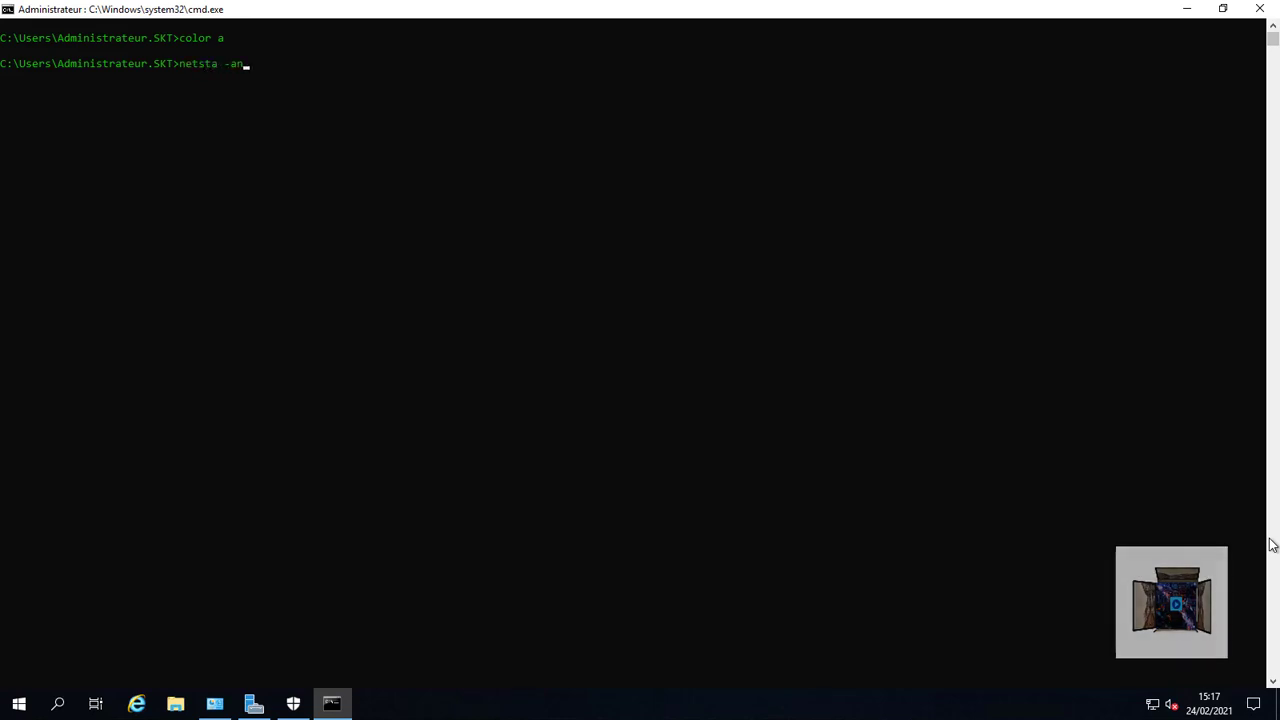
key("Return")
key("Up")
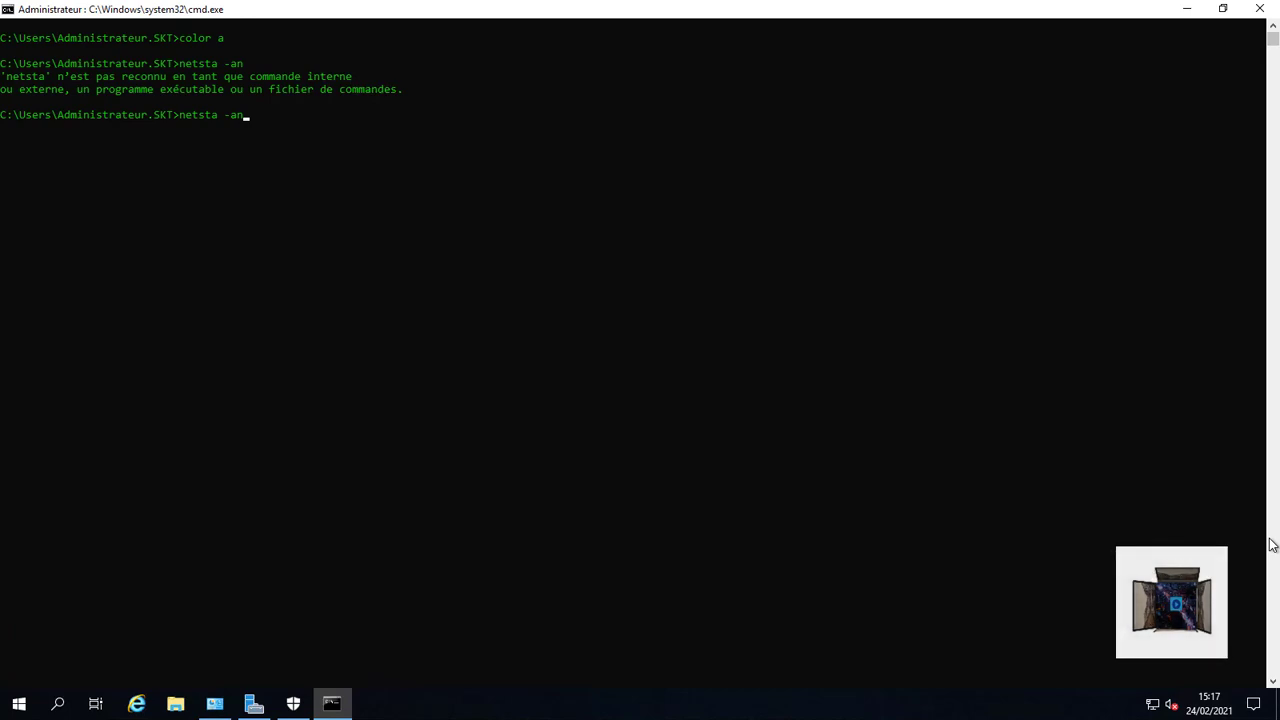
key("Left")
key("Left")
key("Left")
key("Left")
type("t")
key("Return")
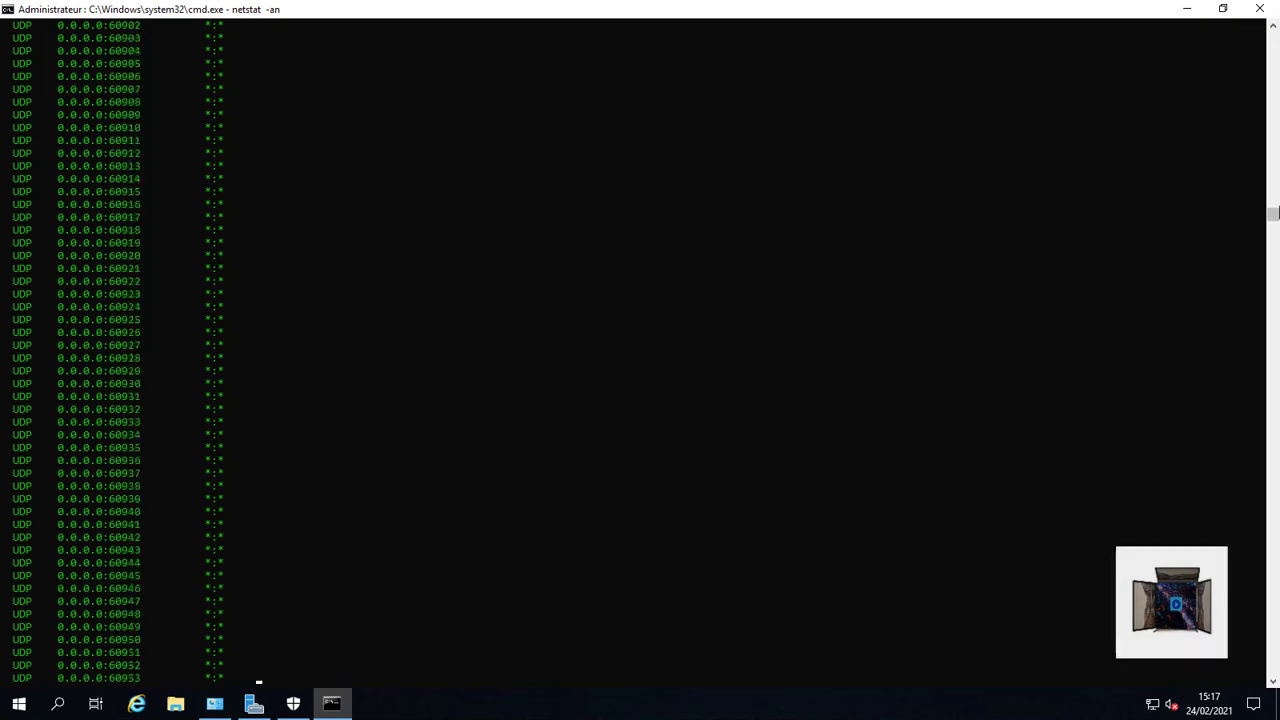
Step: Look through the netstat output from its beginning and copy local port 31796 from the established 192.168.0.253 connection
left_click_drag(1274, 218, 1237, 37)
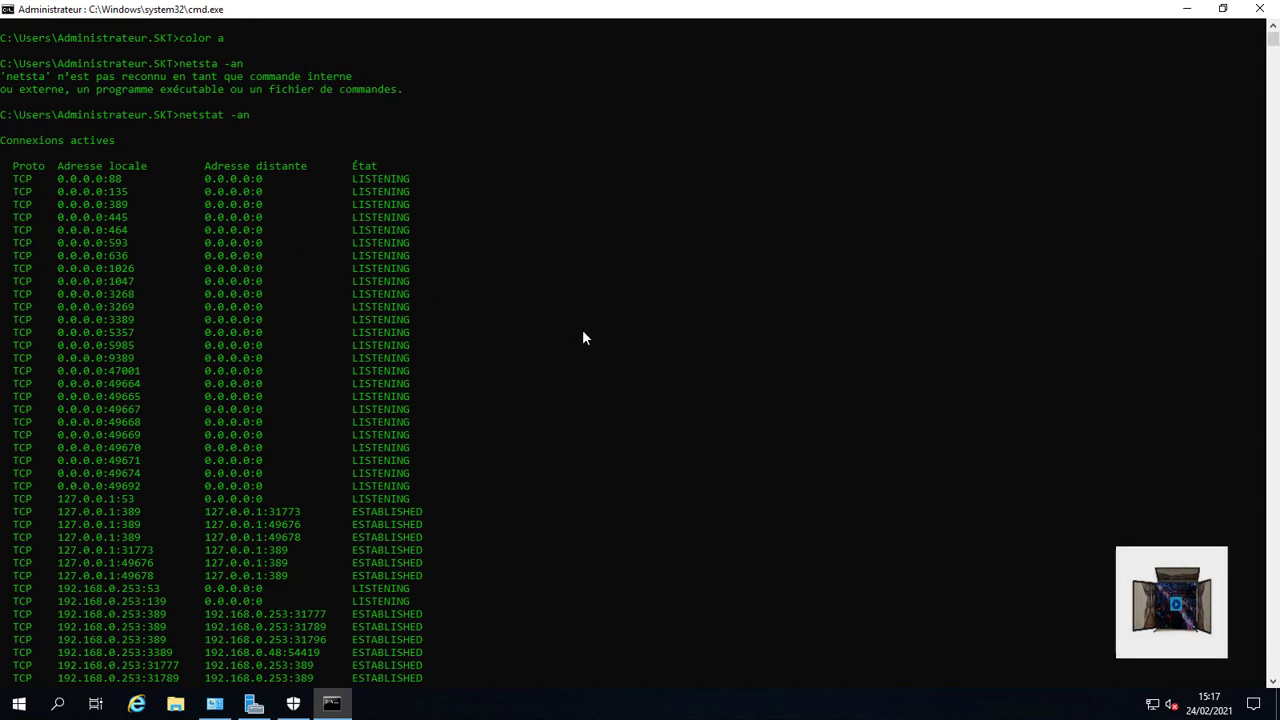
scroll(561, 353, "down", 6)
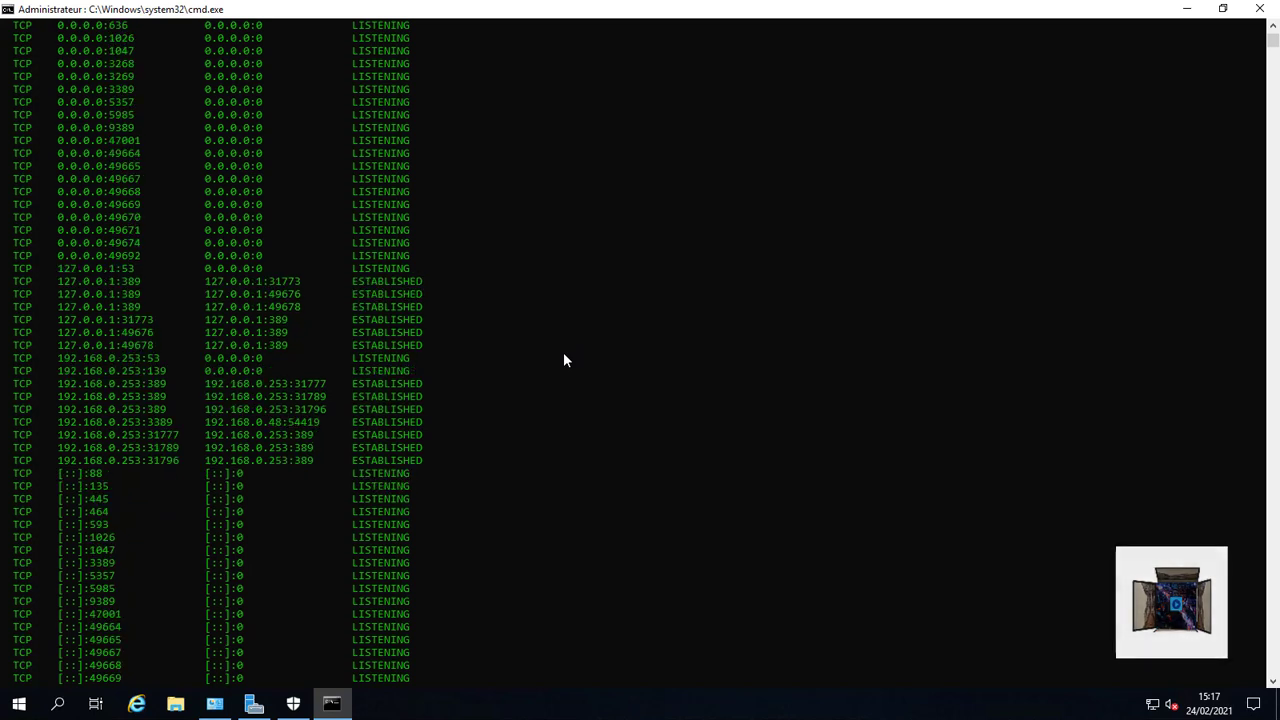
scroll(563, 355, "down", 2)
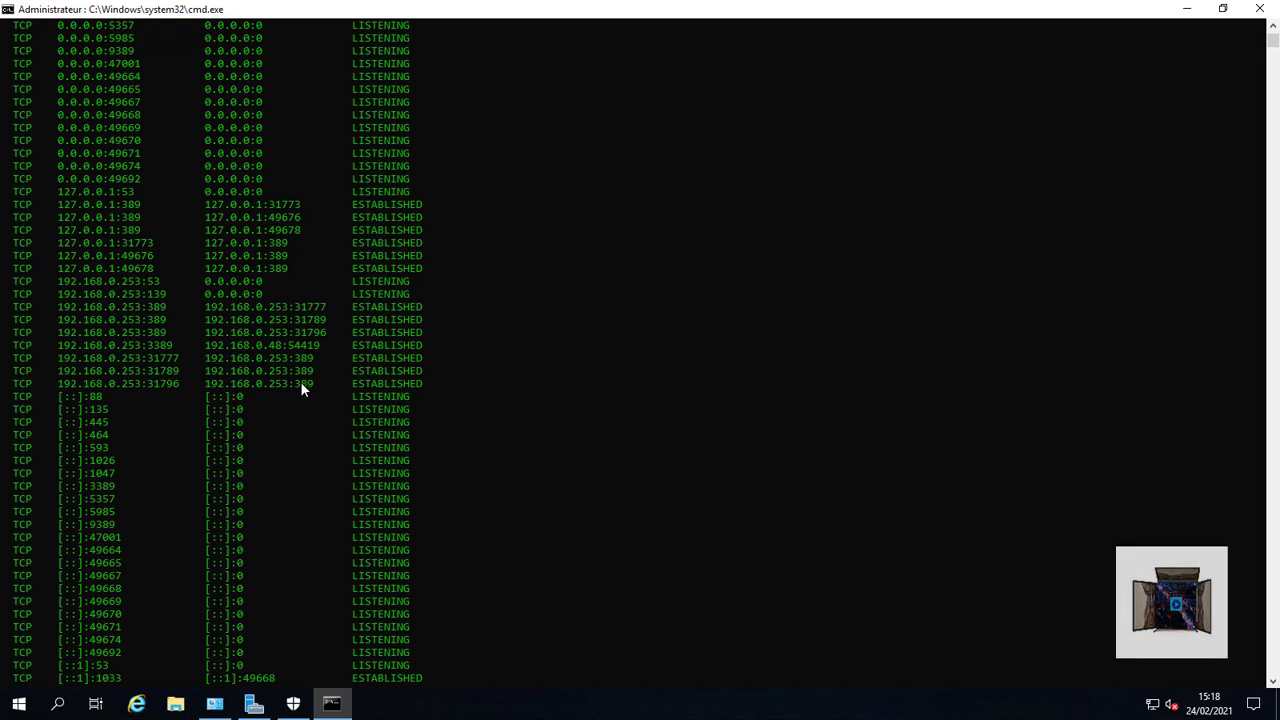
left_click(177, 392)
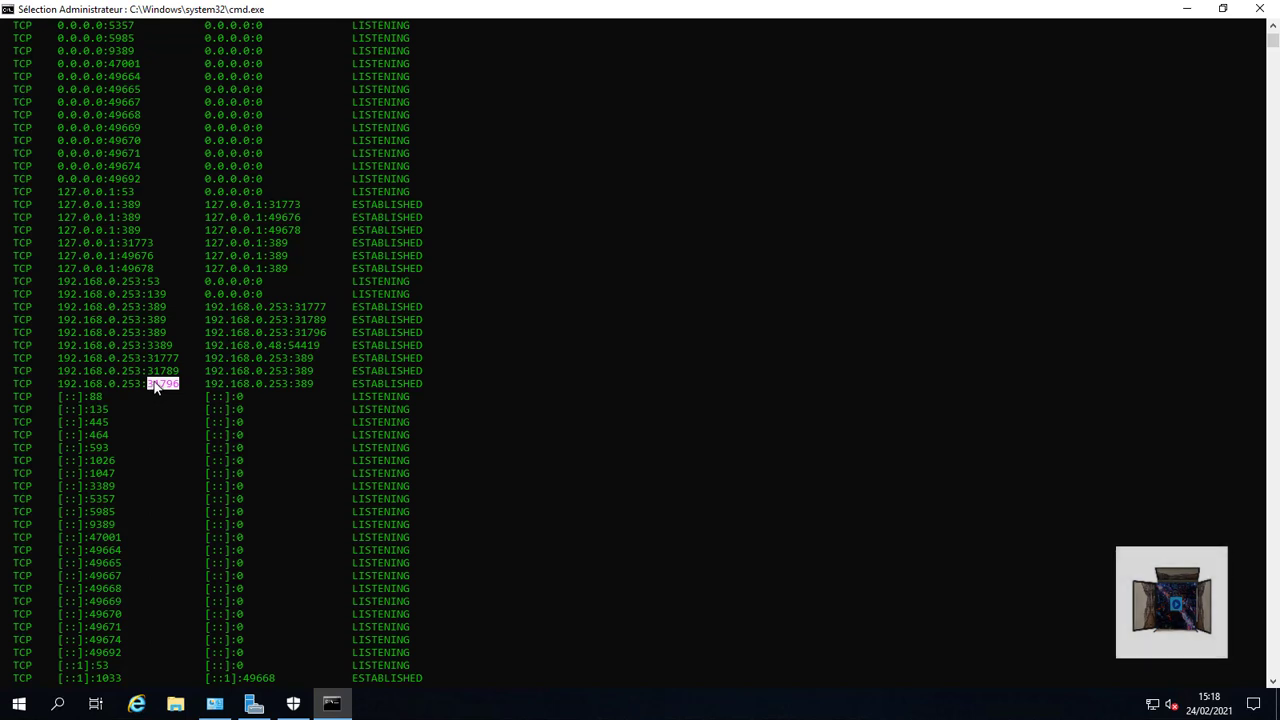
right_click(158, 388)
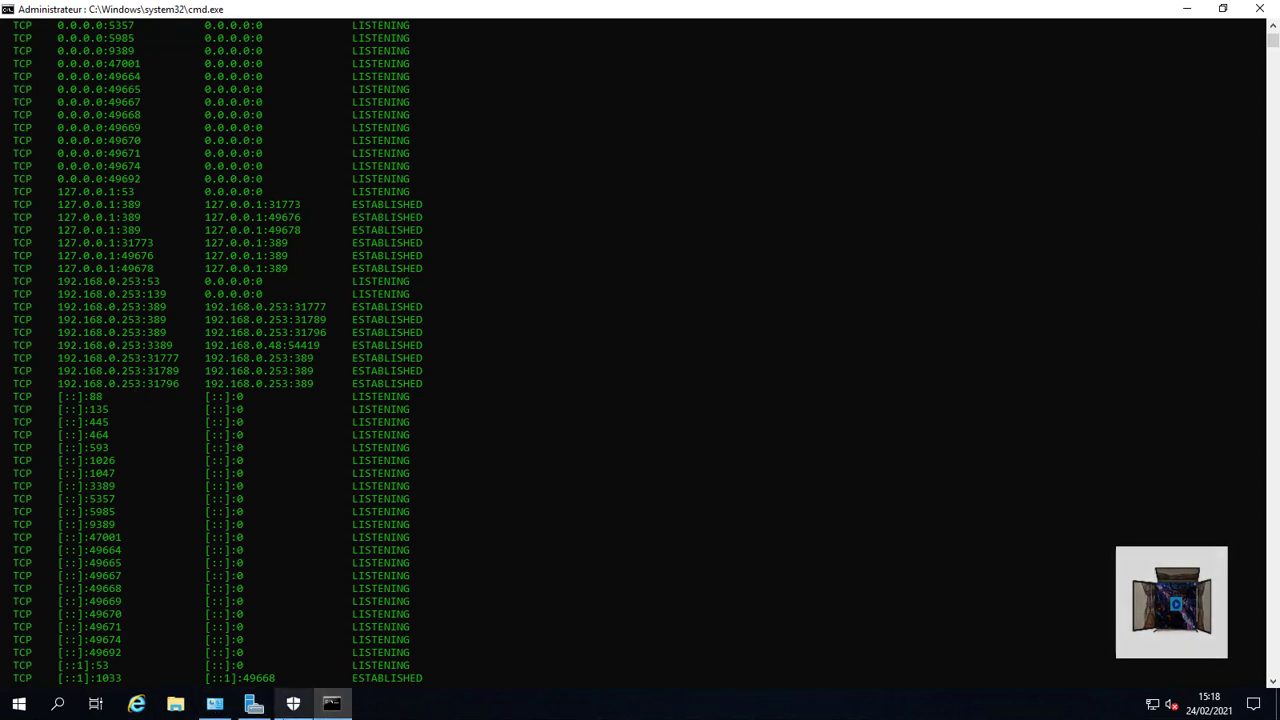
Step: Search Windows for "par", open Windows Defender Firewall with Advanced Security and move its window clear of the console's local addresses
key("super+s")
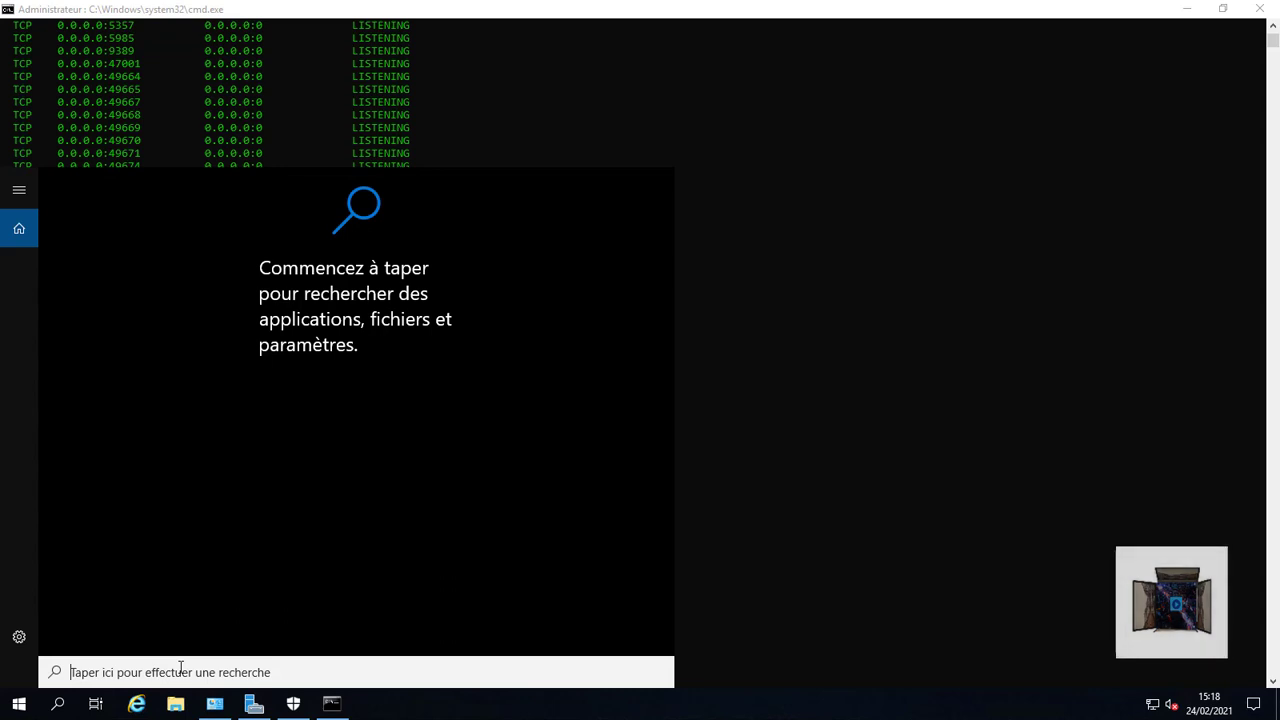
type("p")
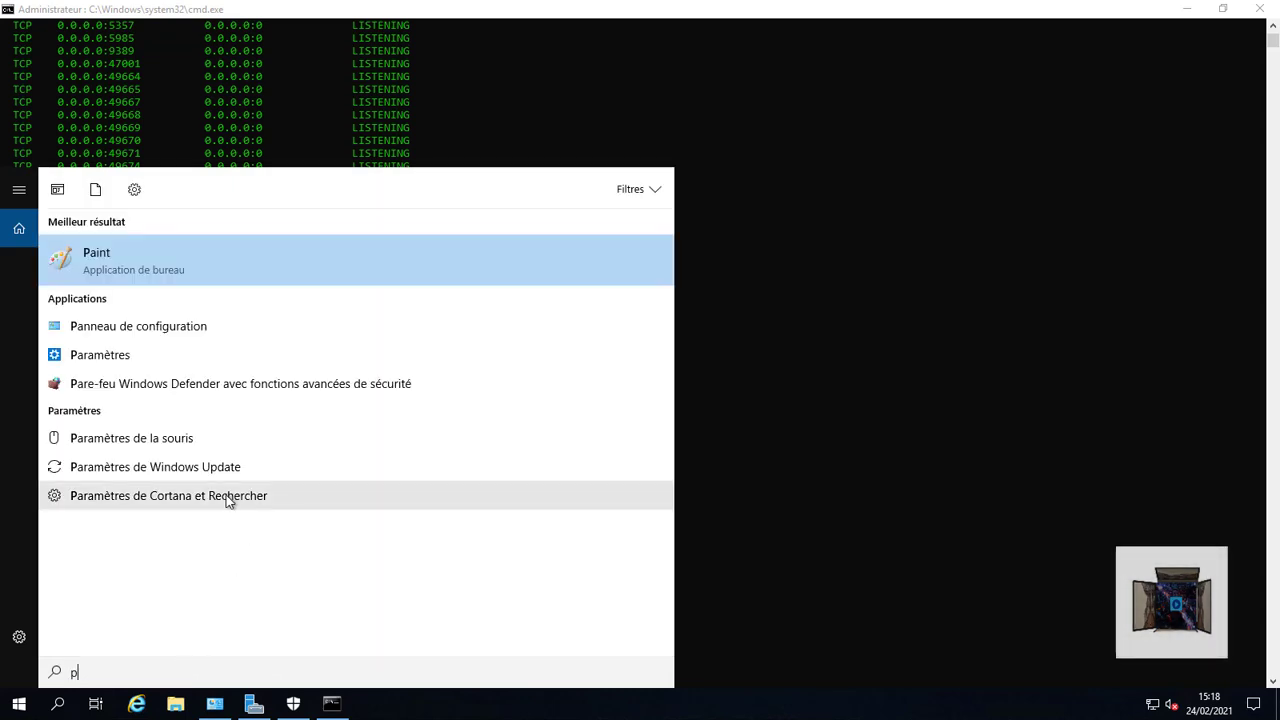
type("ar")
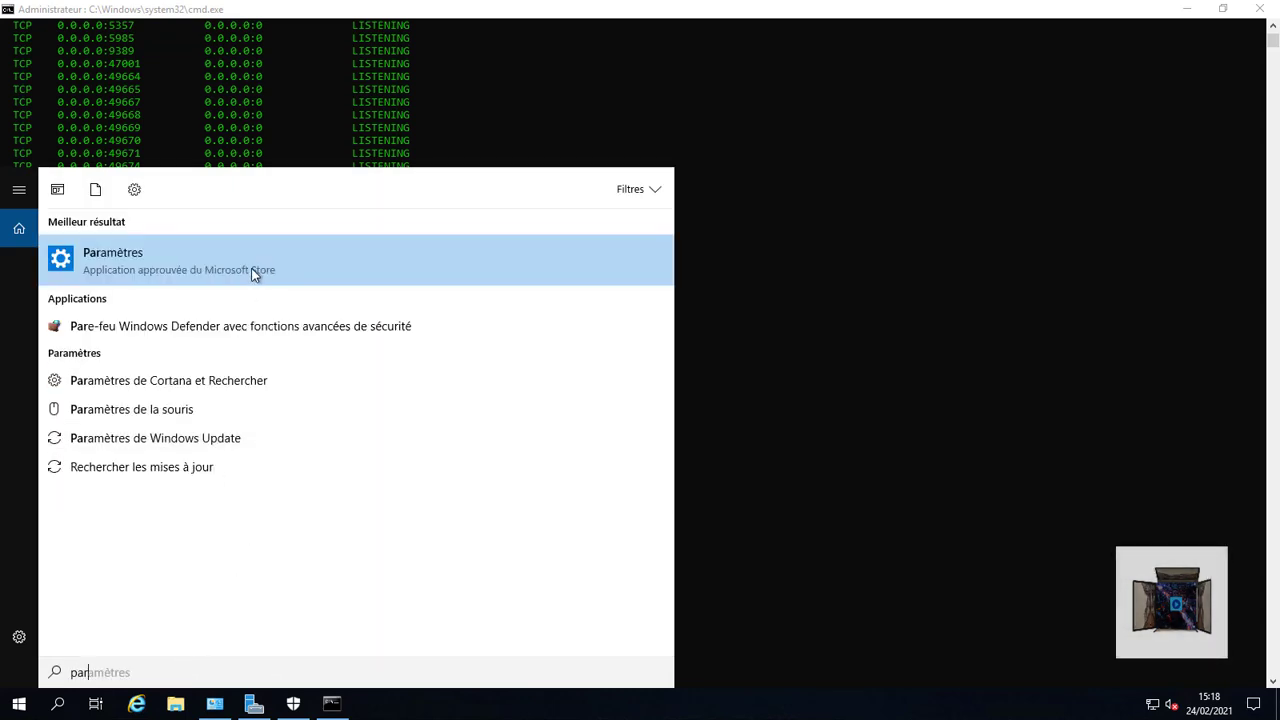
left_click(230, 326)
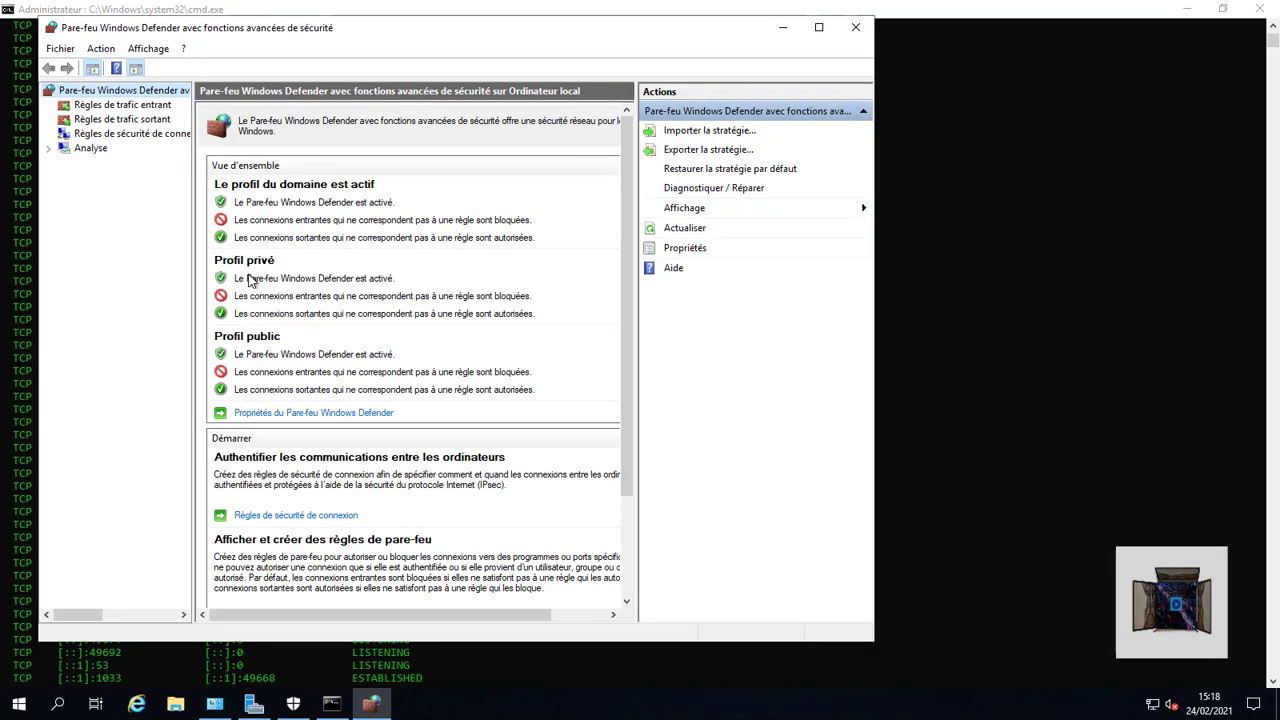
left_click_drag(390, 40, 590, 47)
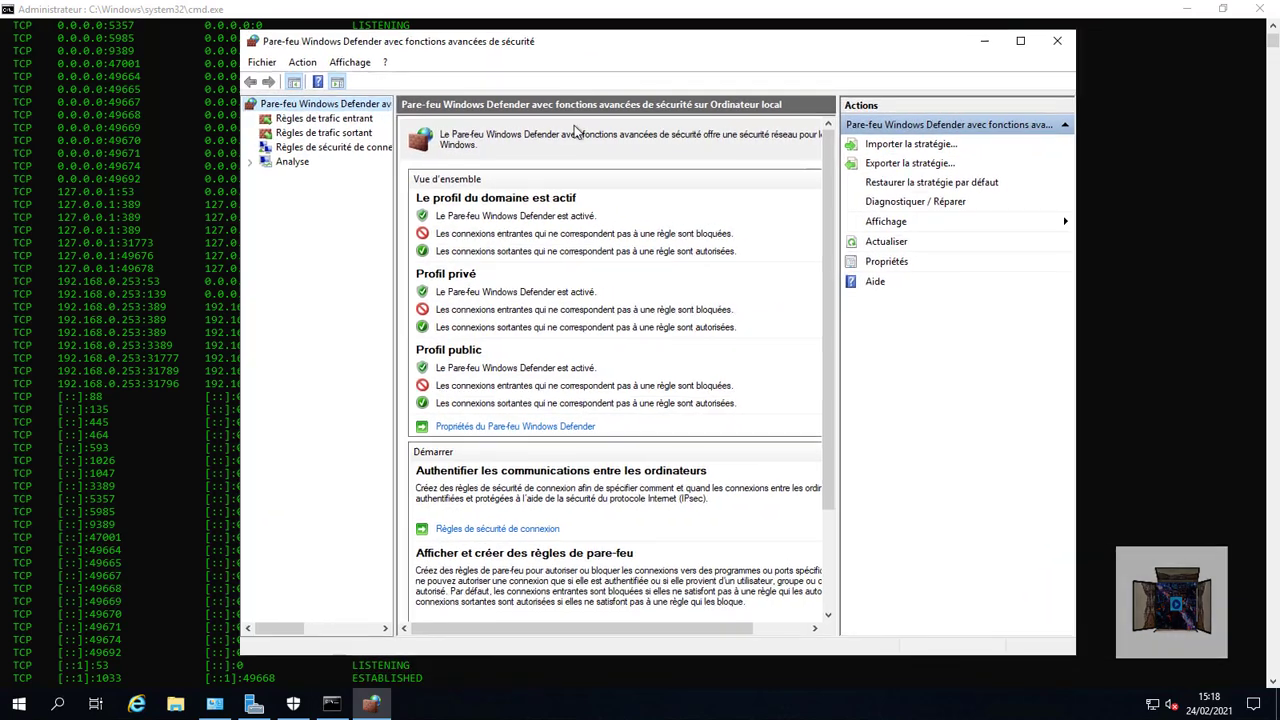
Step: Start a new inbound firewall rule of the Port type
left_click(339, 124)
right_click(340, 122)
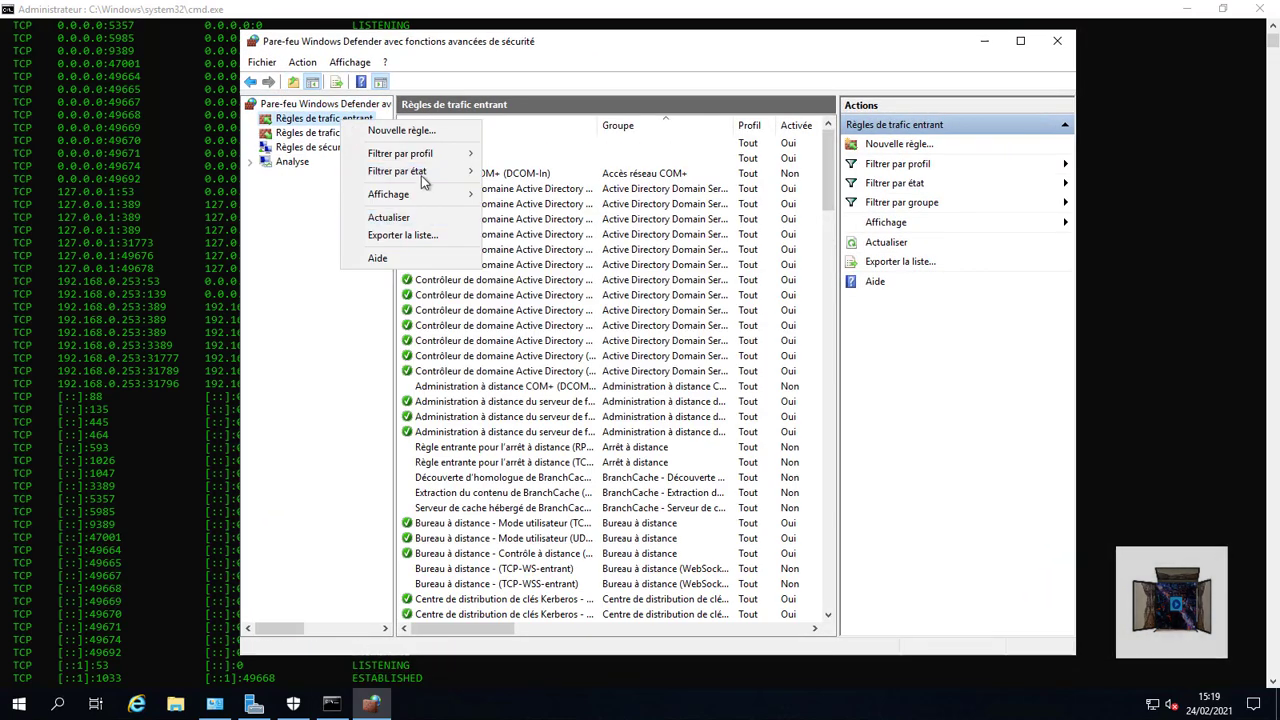
left_click(425, 134)
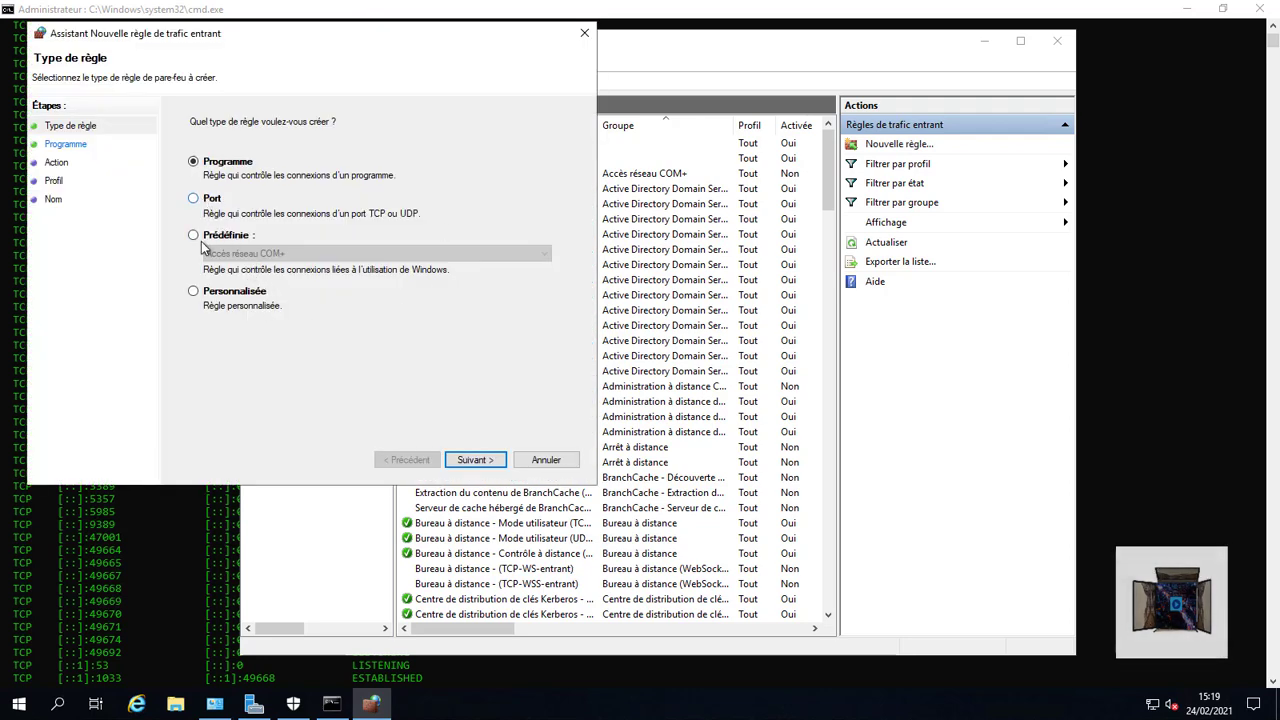
left_click(193, 200)
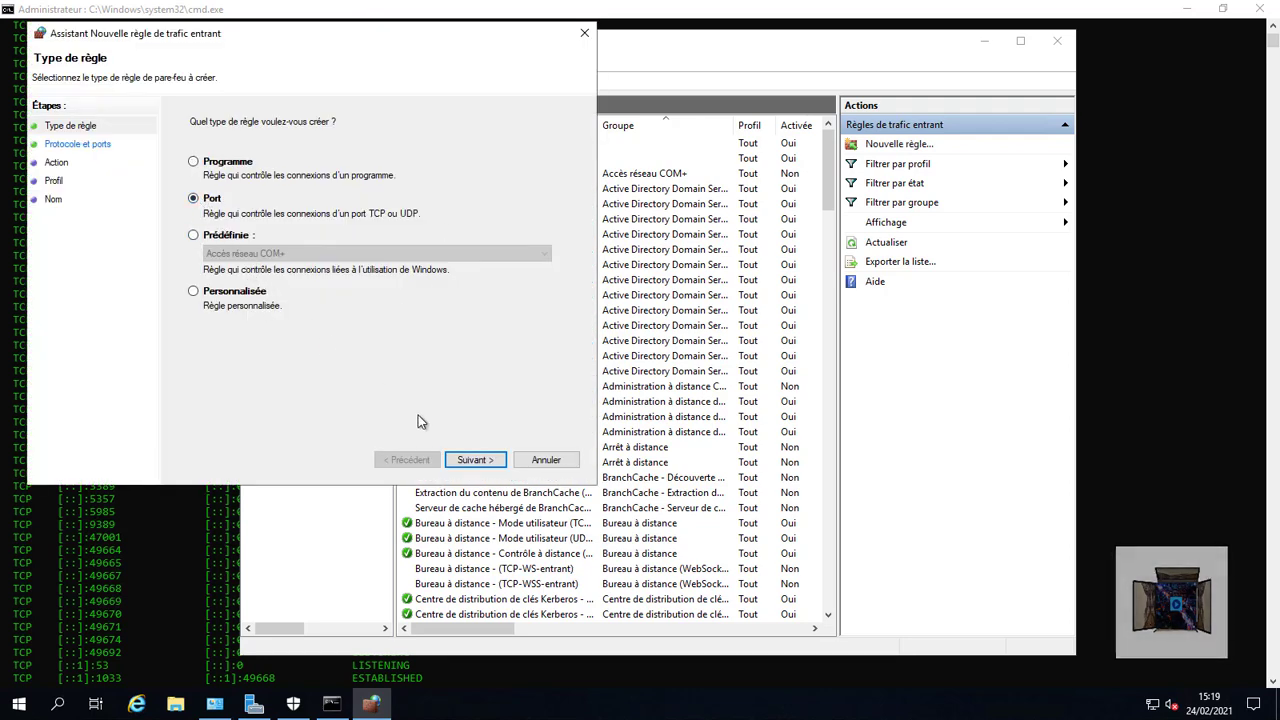
left_click(473, 462)
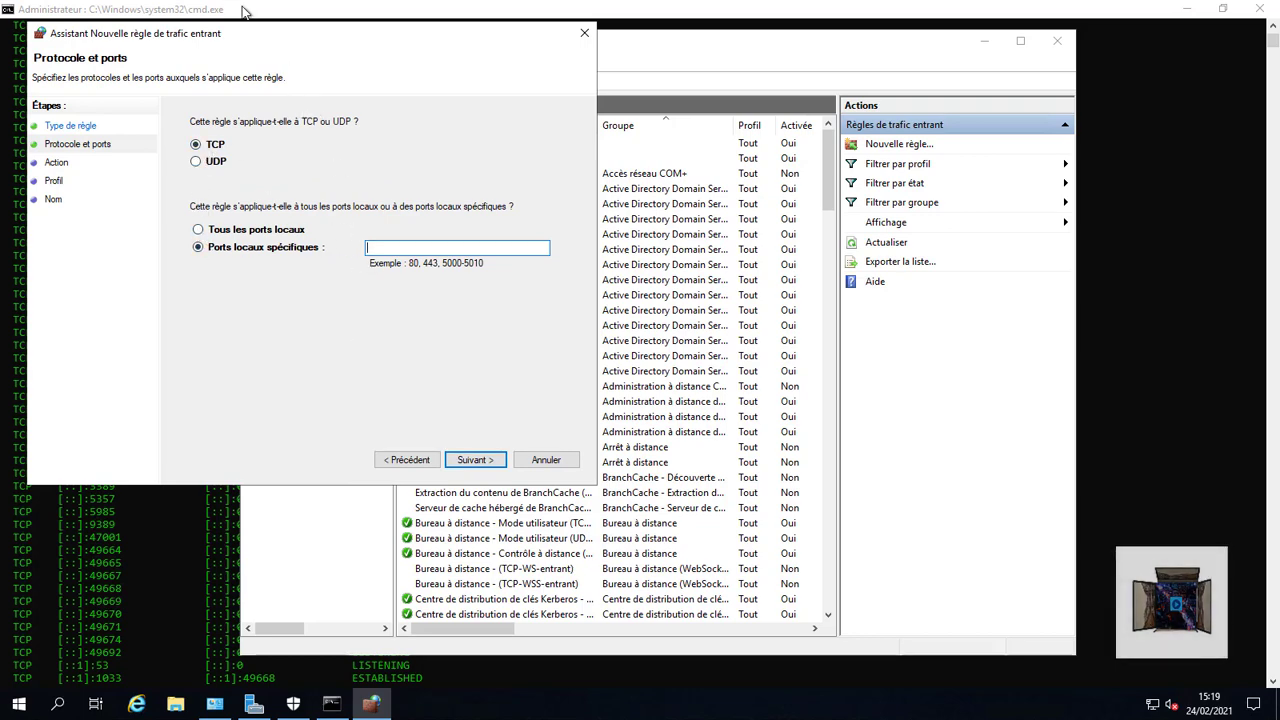
Step: Check the copied port's protocol in the console and apply the inbound rule to specific local TCP port 31796
left_click_drag(310, 48, 487, 65)
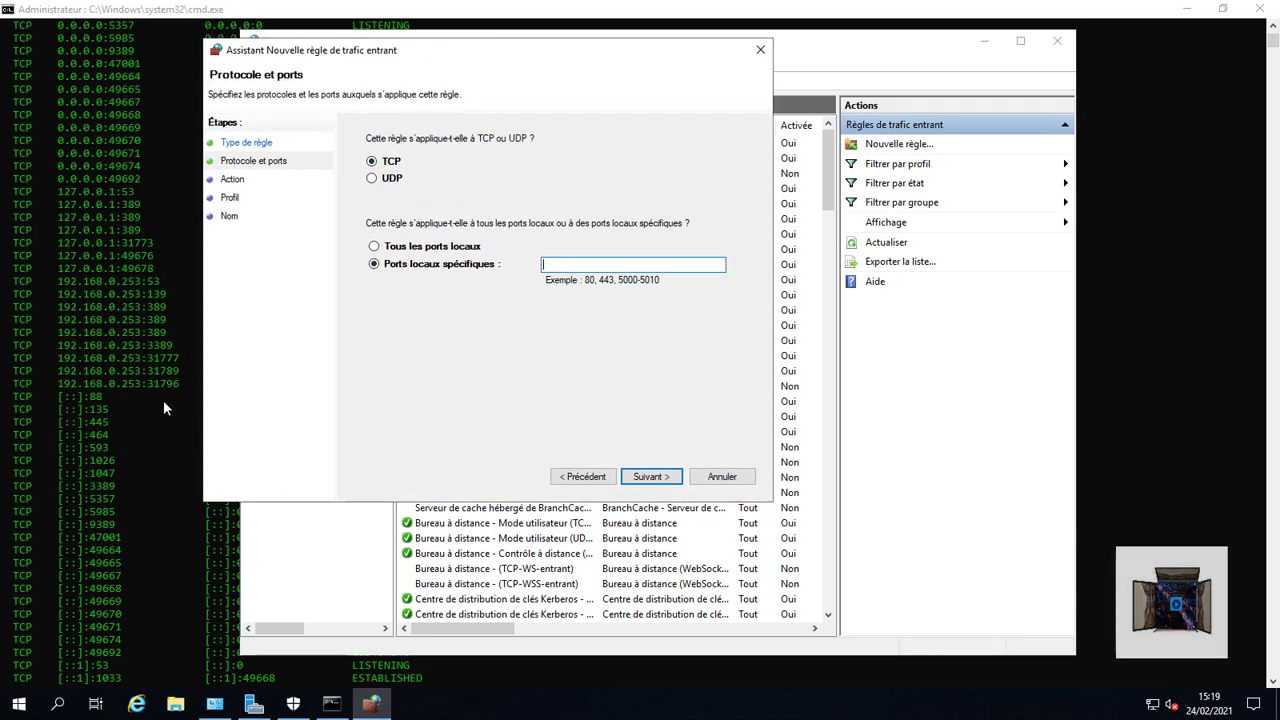
left_click(118, 386)
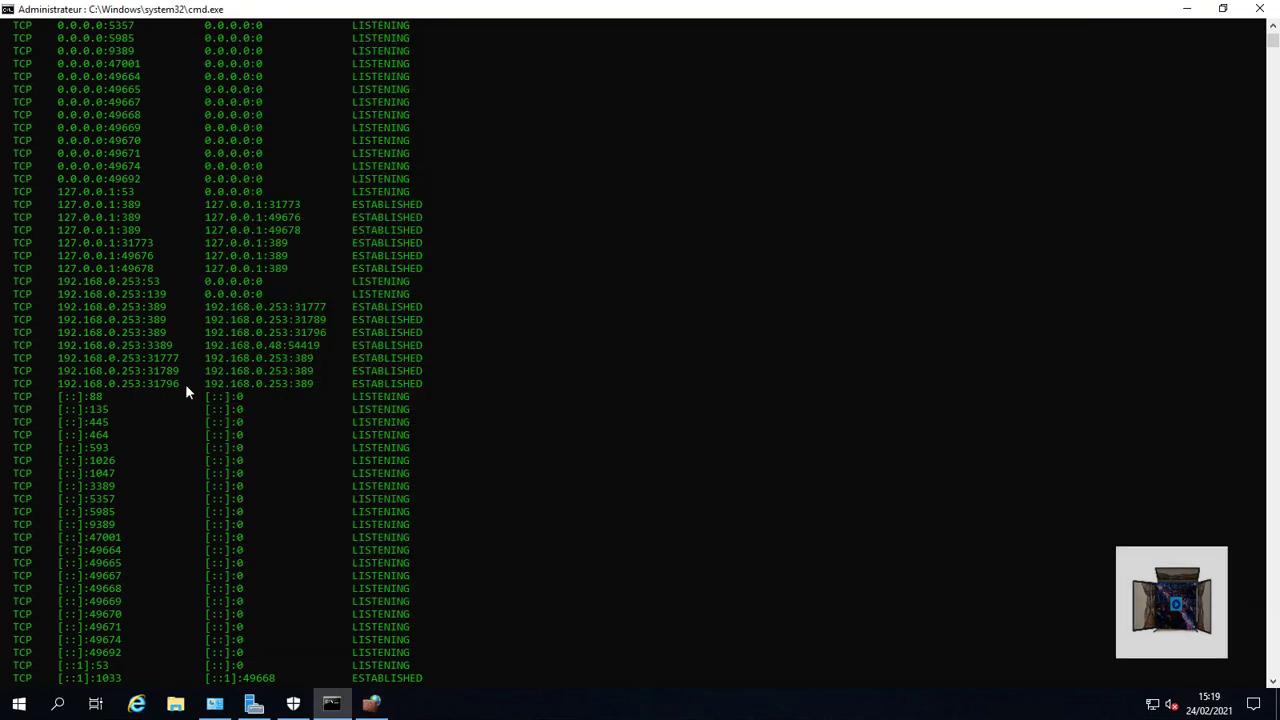
left_click_drag(185, 384, 9, 384)
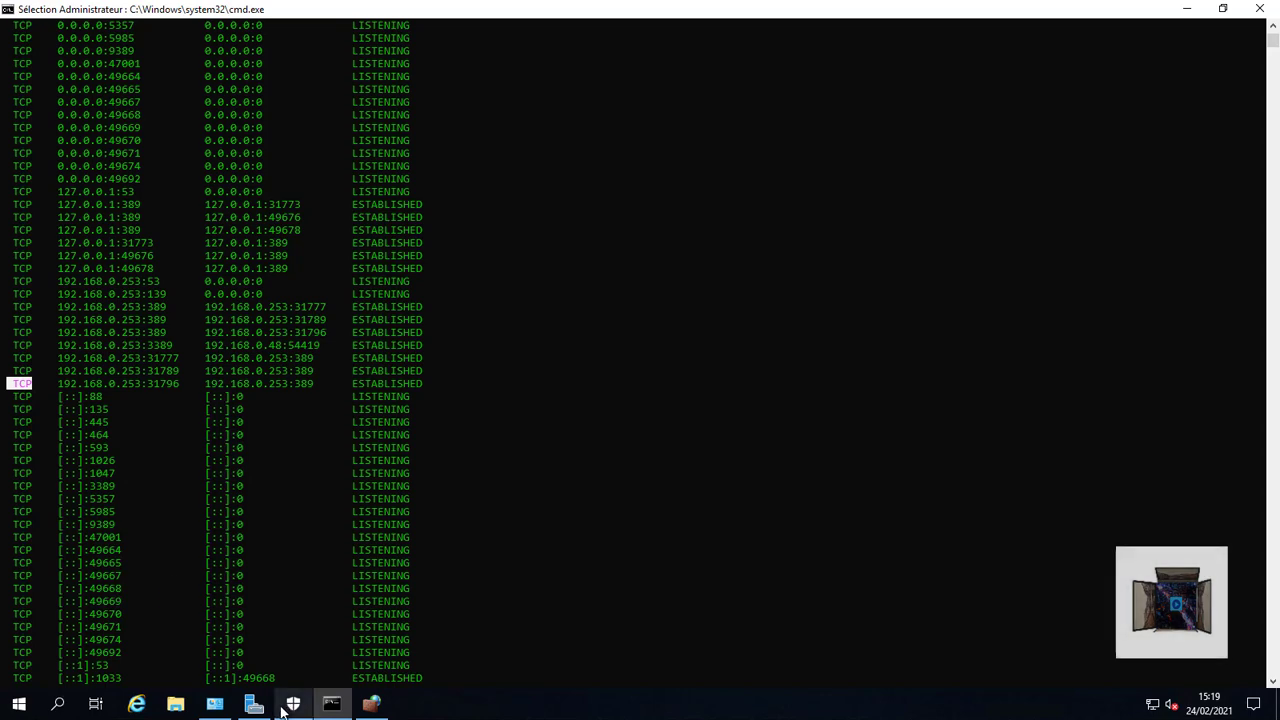
left_click(371, 704)
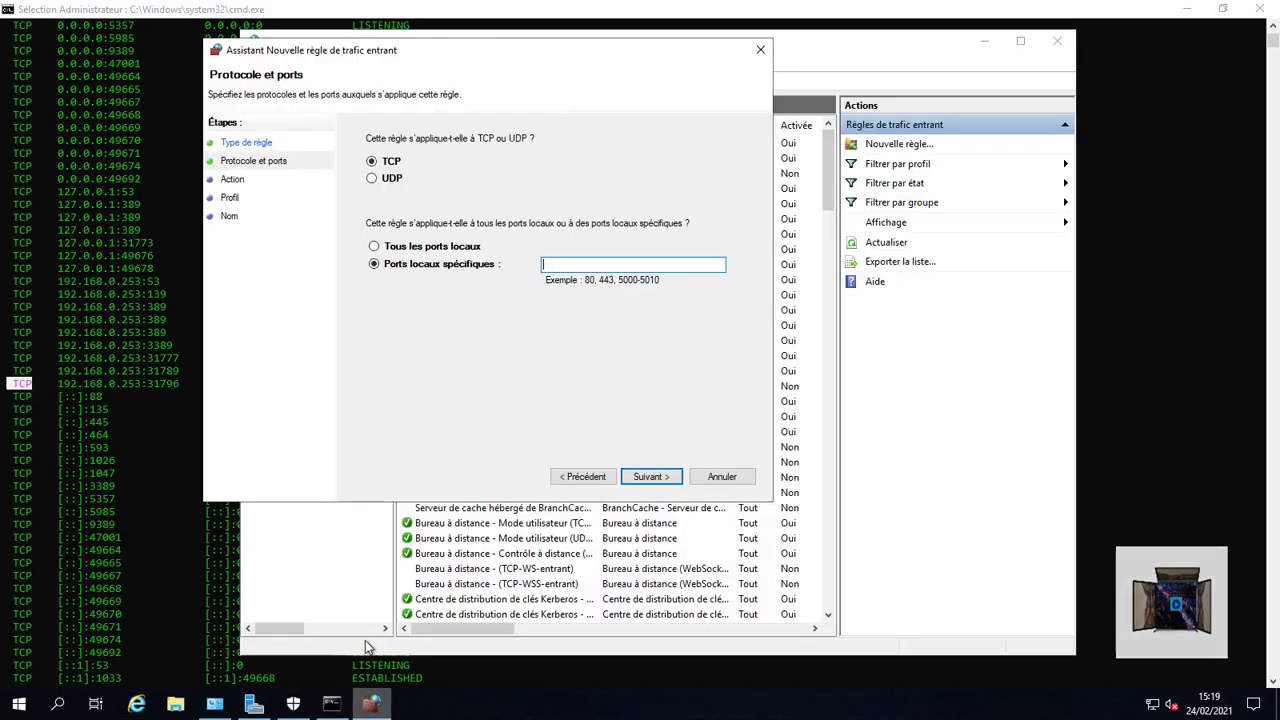
right_click(562, 265)
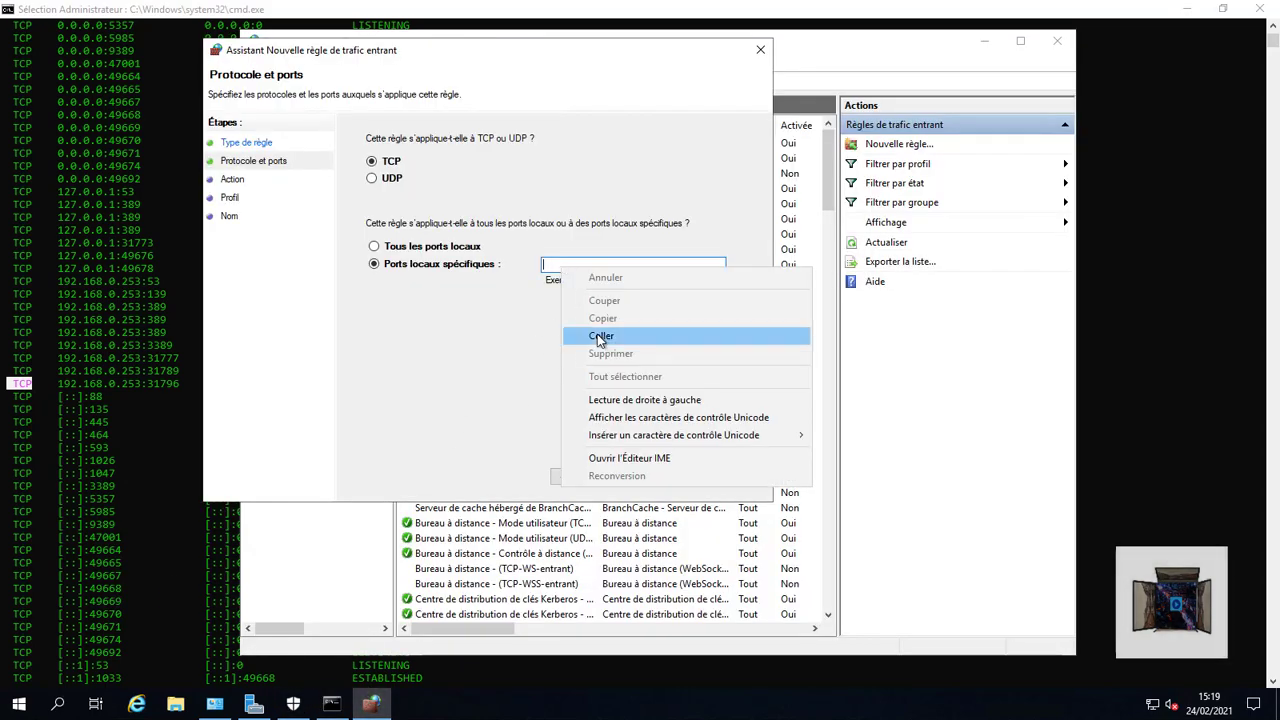
left_click(592, 335)
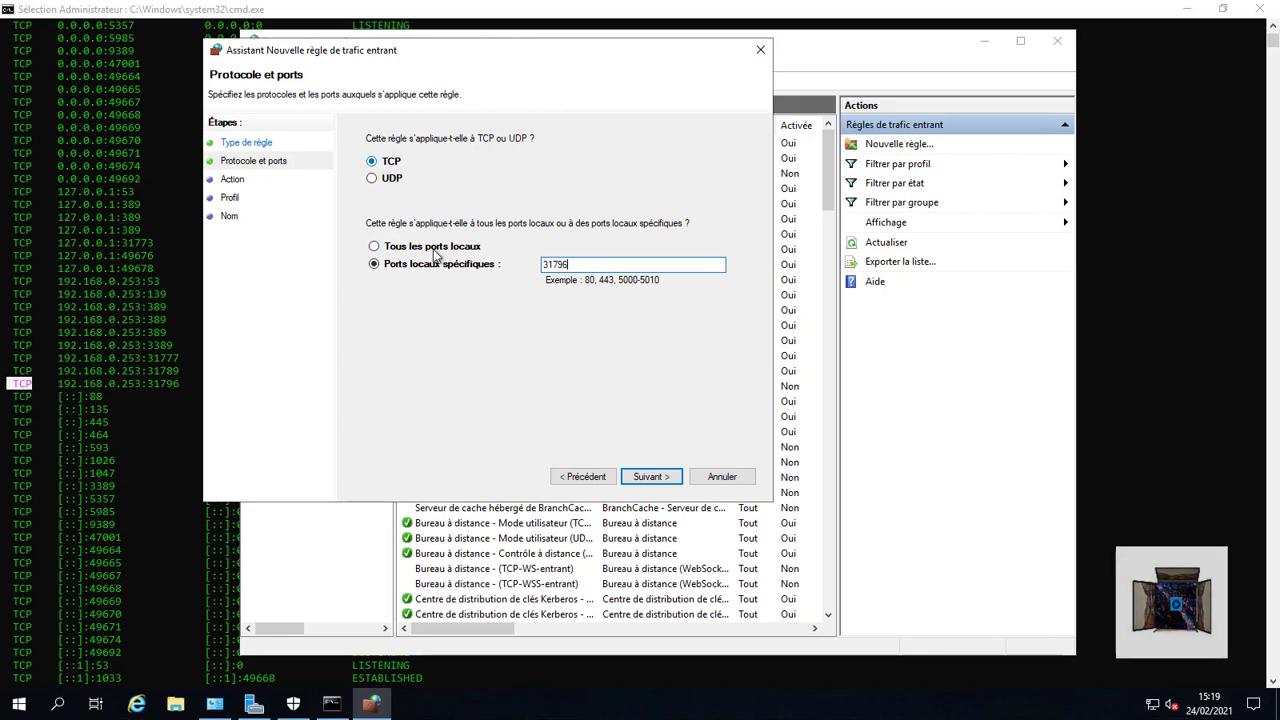
left_click(665, 479)
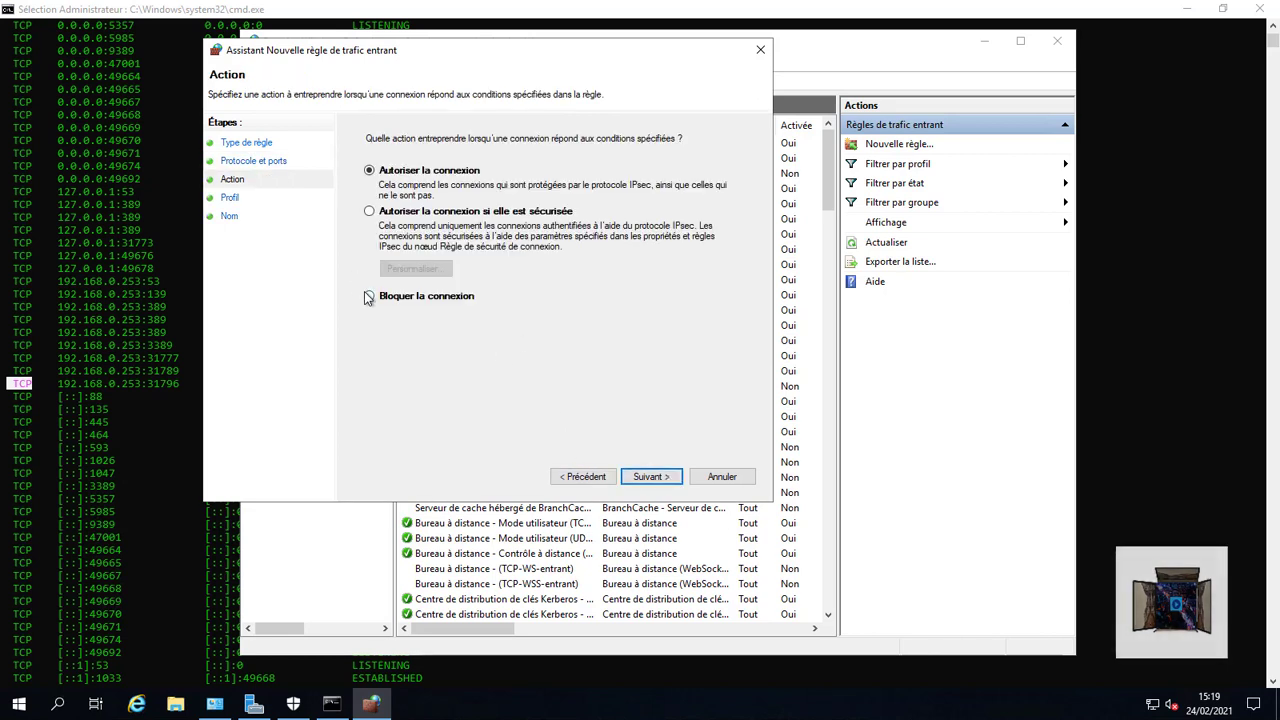
Step: Set the inbound rule to block the connection on the domain, private and public profiles
left_click(369, 296)
left_click(645, 479)
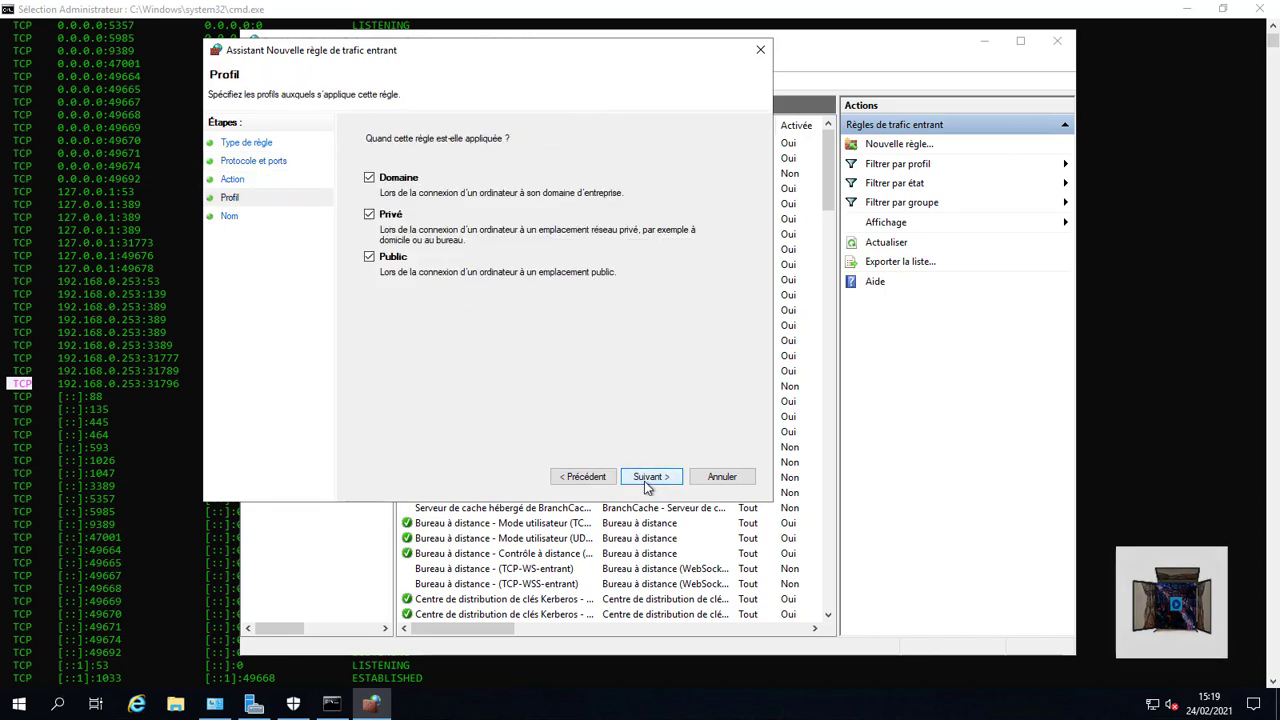
left_click(647, 479)
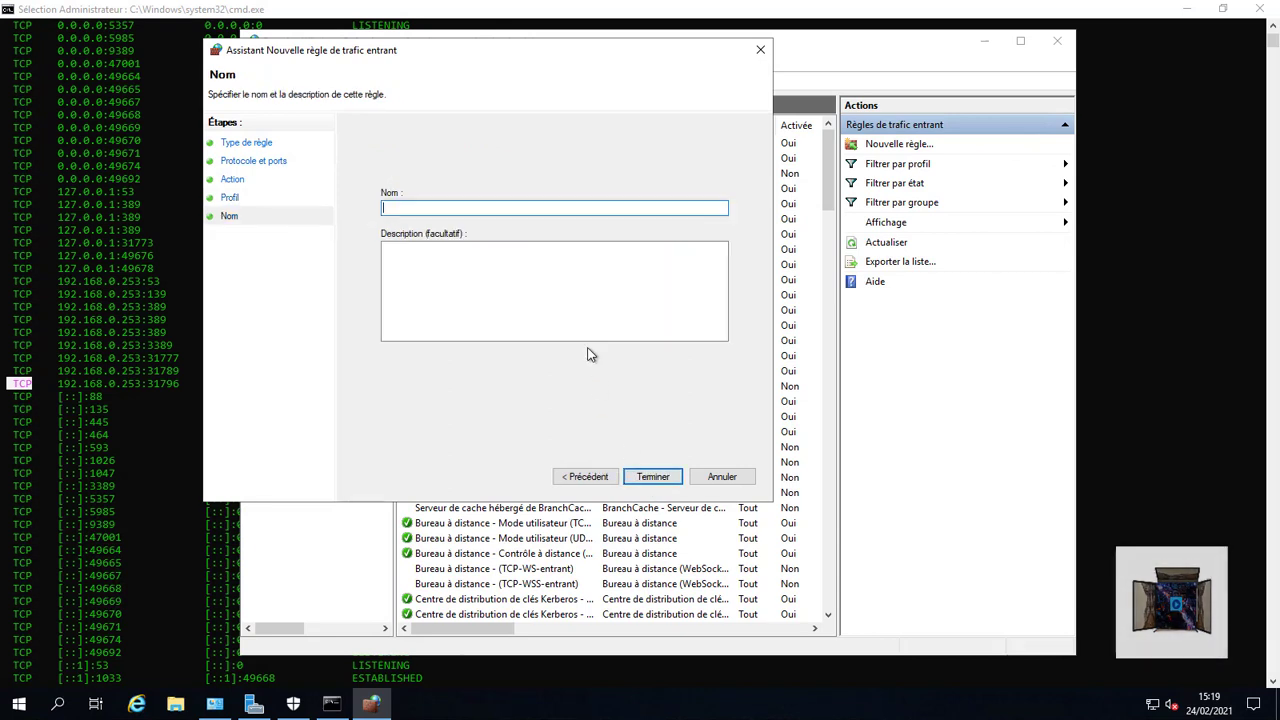
Step: Name the inbound rule "inconnu", describe it as "test" and create it
type("inconnu")
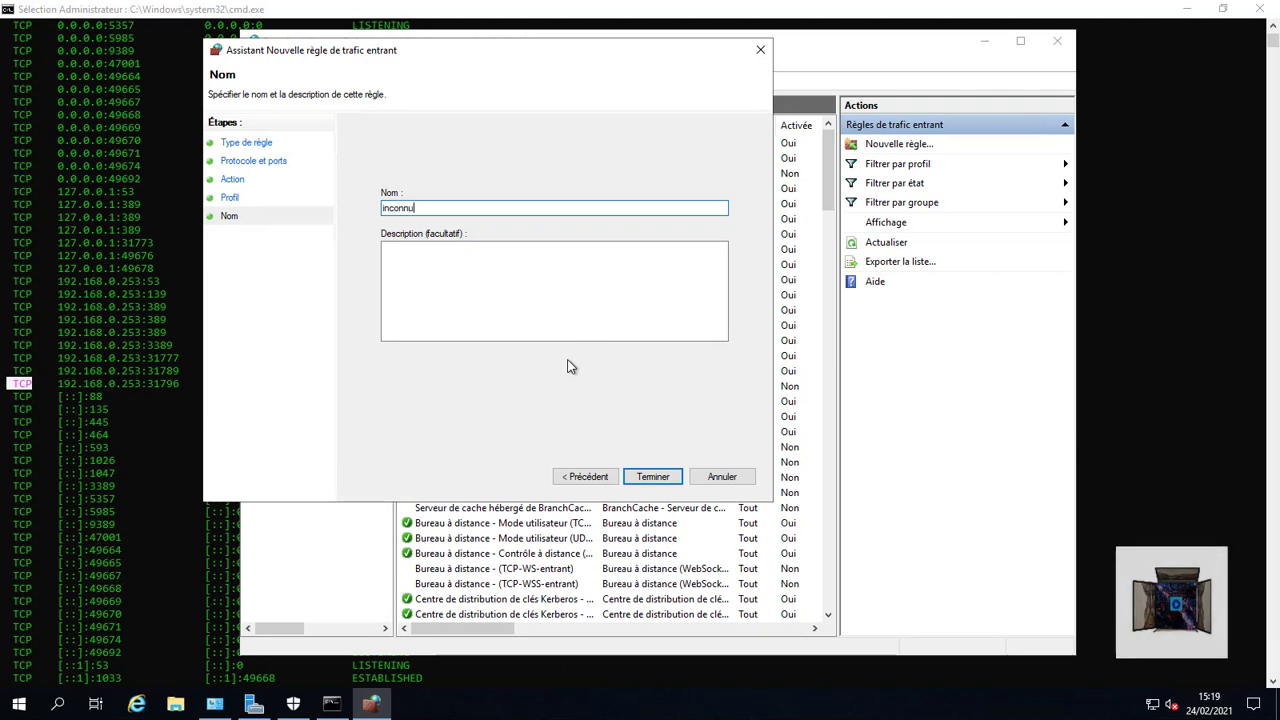
left_click(517, 289)
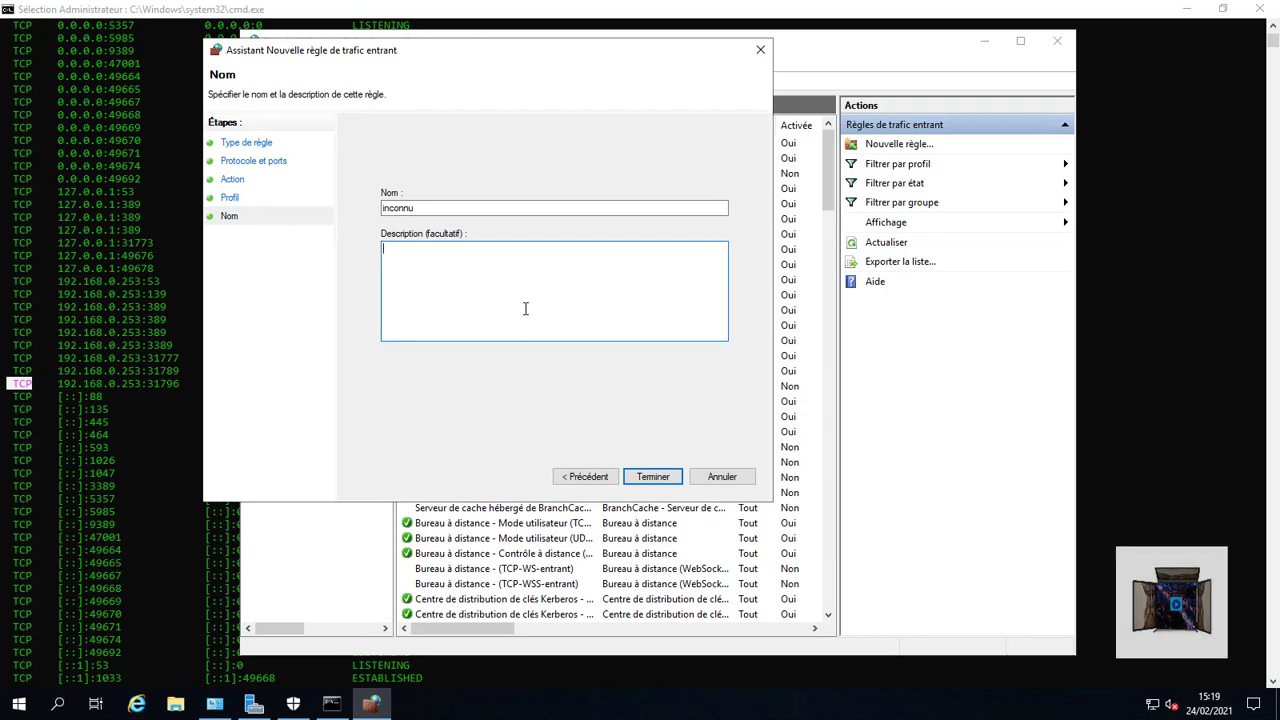
type("test")
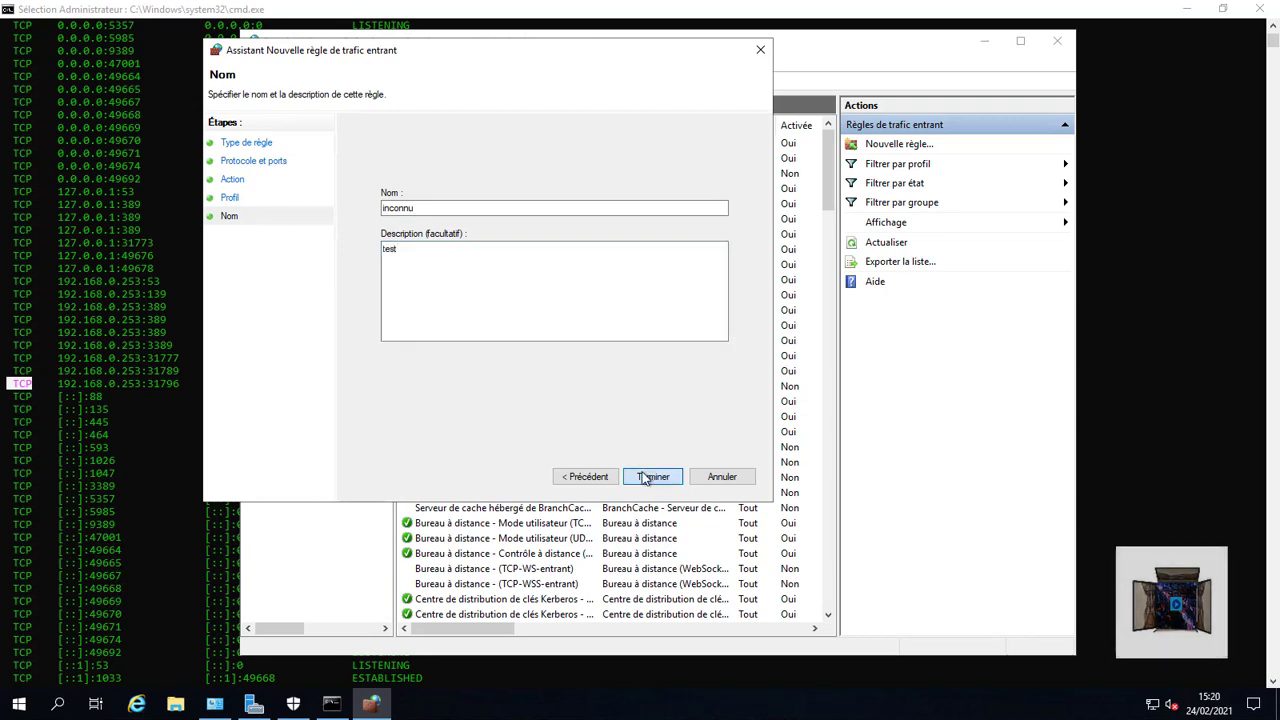
left_click(650, 477)
Step: Start a new outbound firewall rule of the Port type and specify remote TCP port 31796
left_click(350, 132)
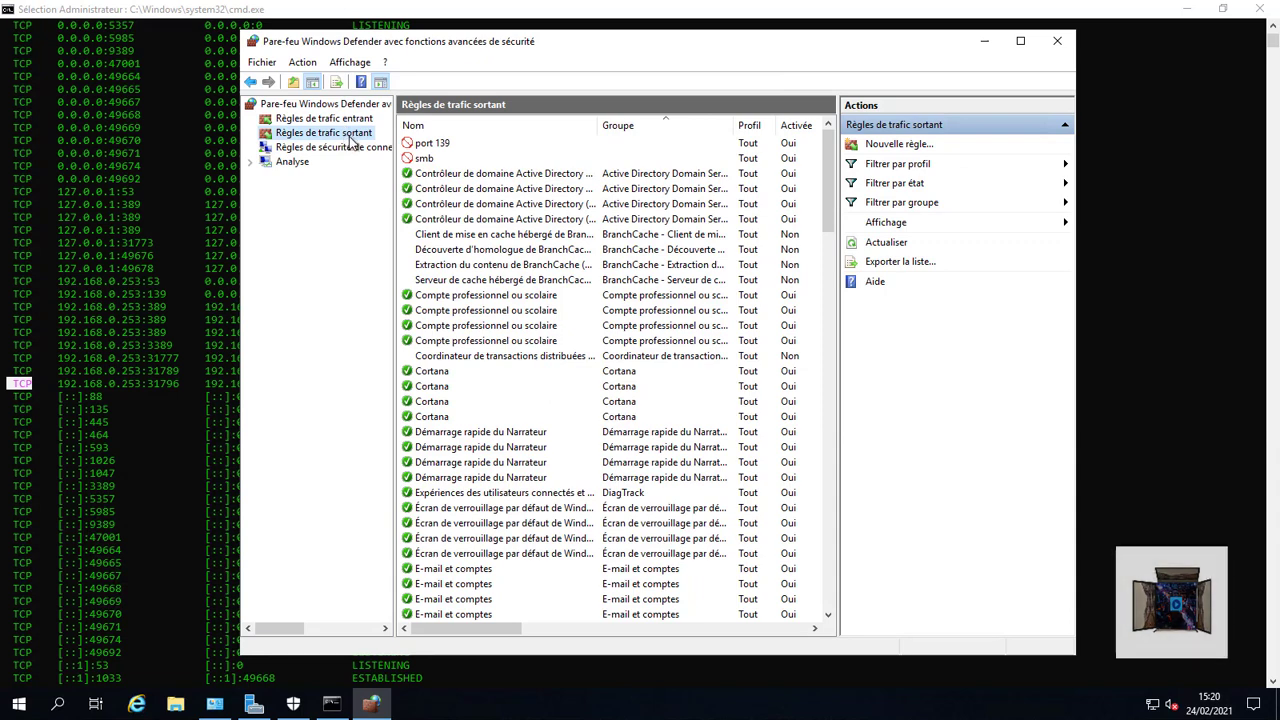
right_click(333, 137)
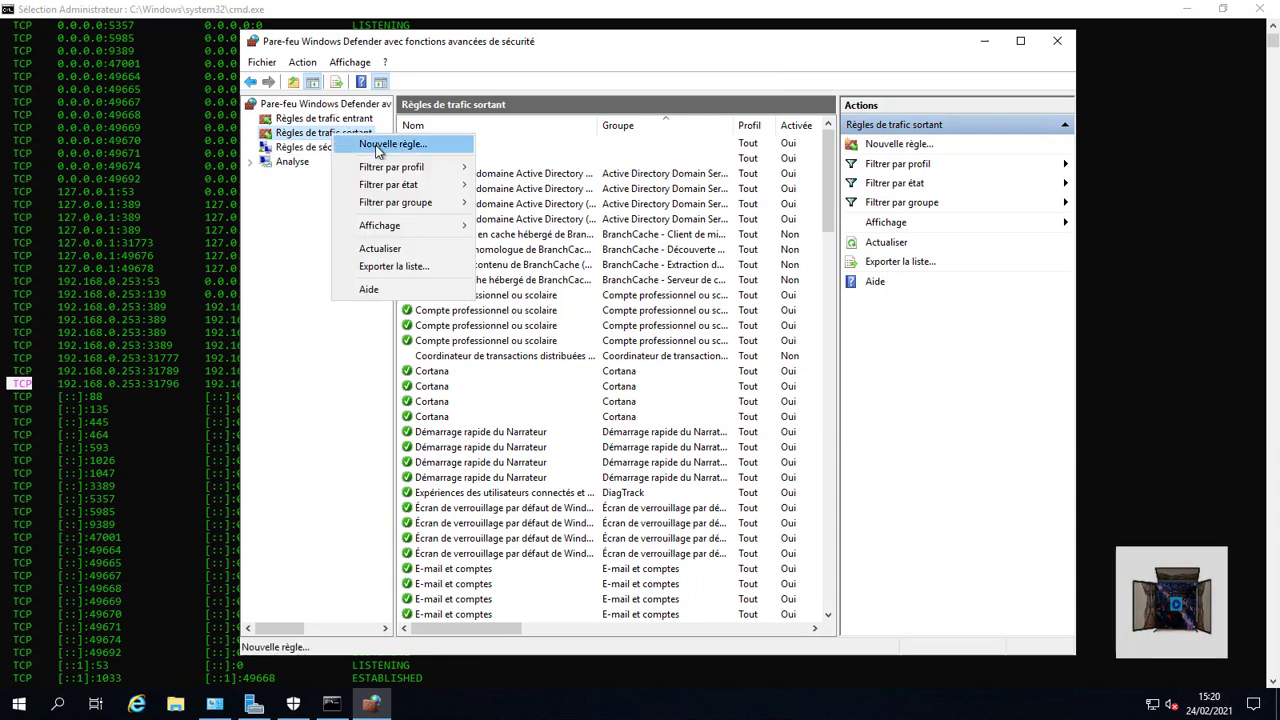
left_click(395, 144)
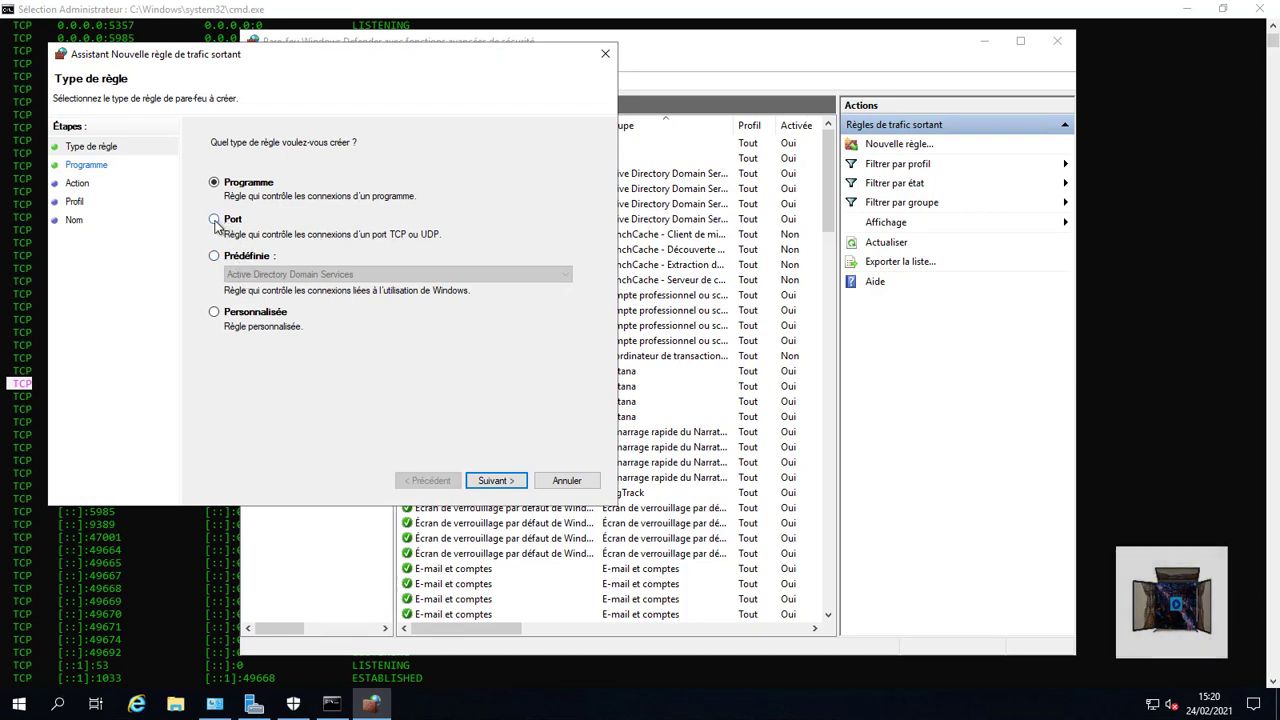
left_click(215, 220)
left_click(494, 480)
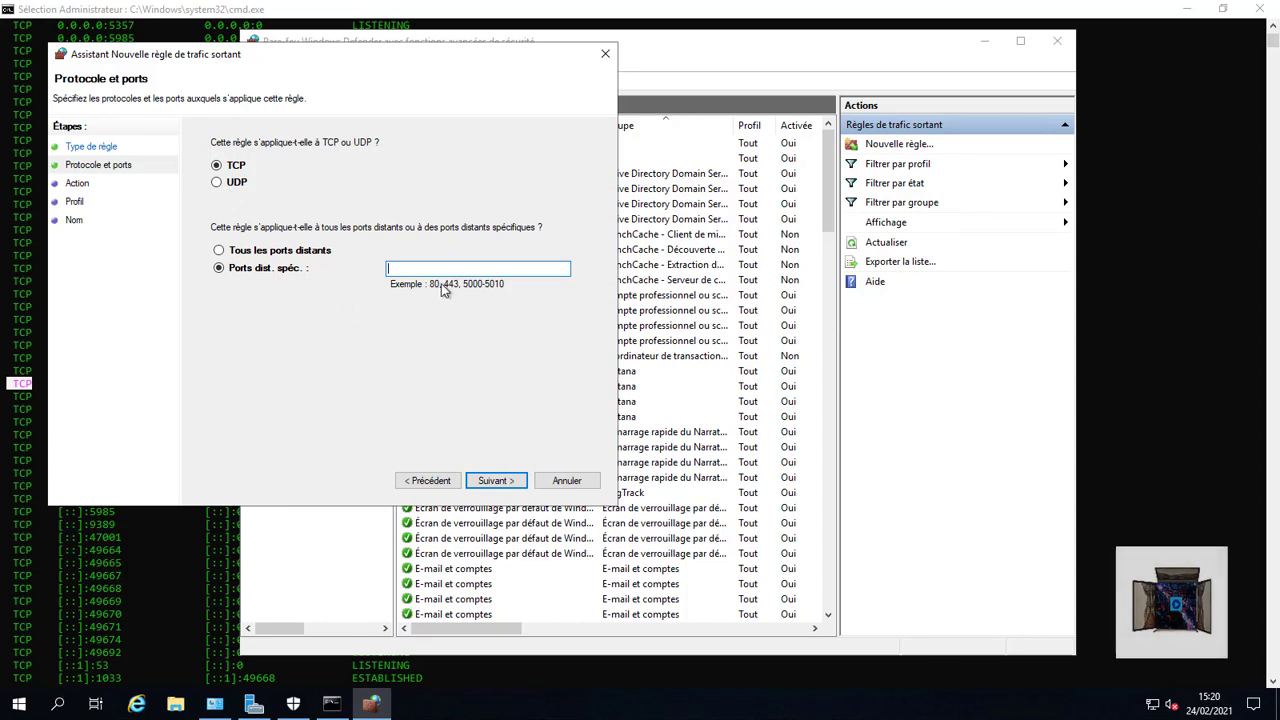
right_click(416, 270)
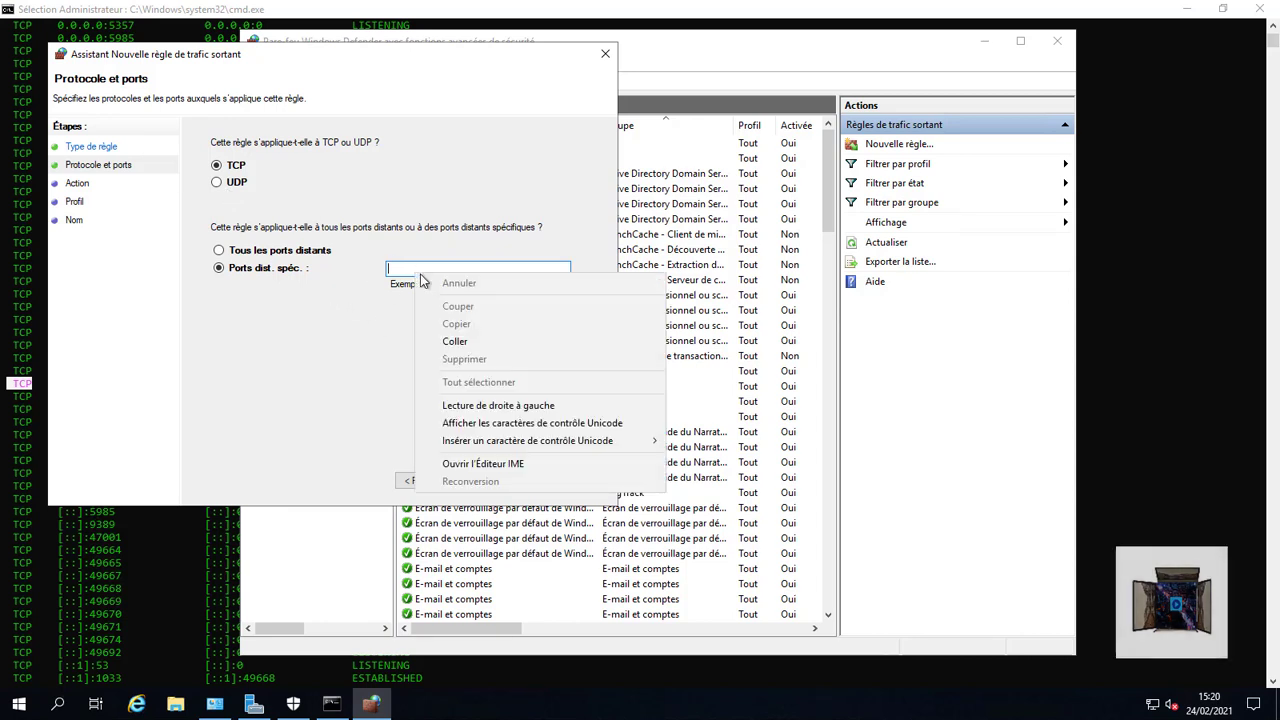
left_click(455, 340)
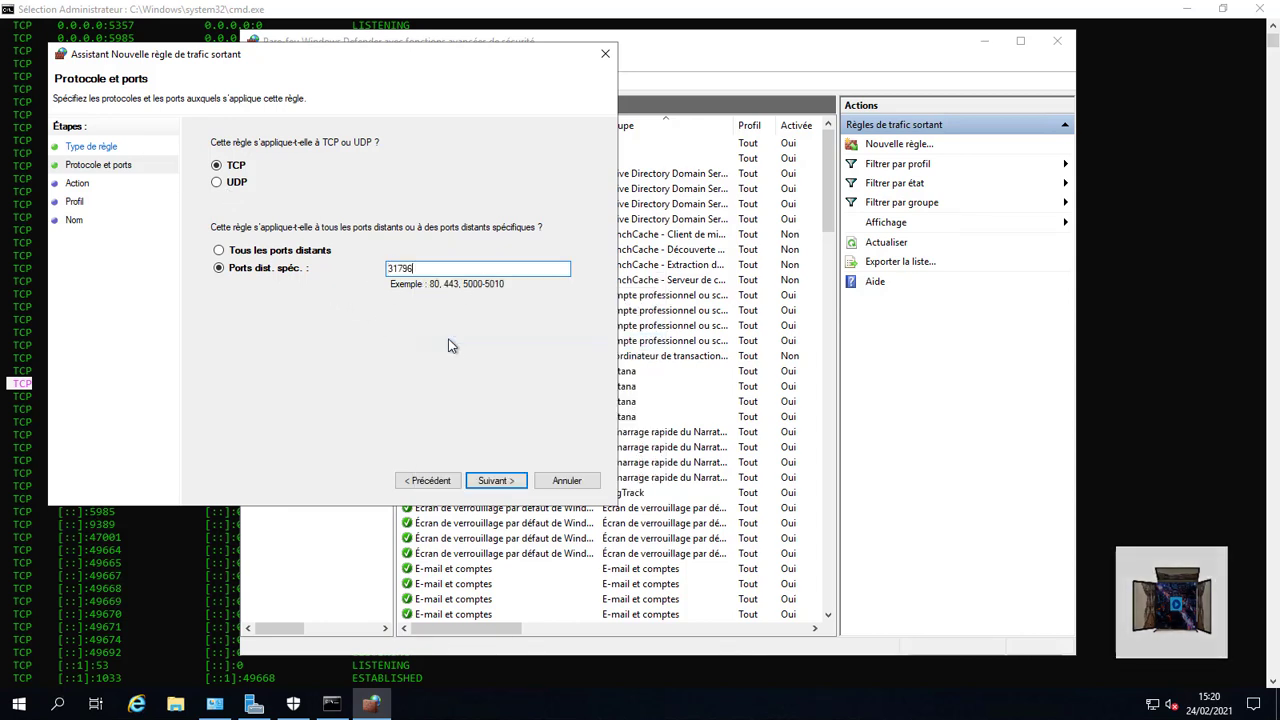
Step: Set the outbound rule for port 31796 to block the connection on the domain, private and public profiles
left_click(497, 482)
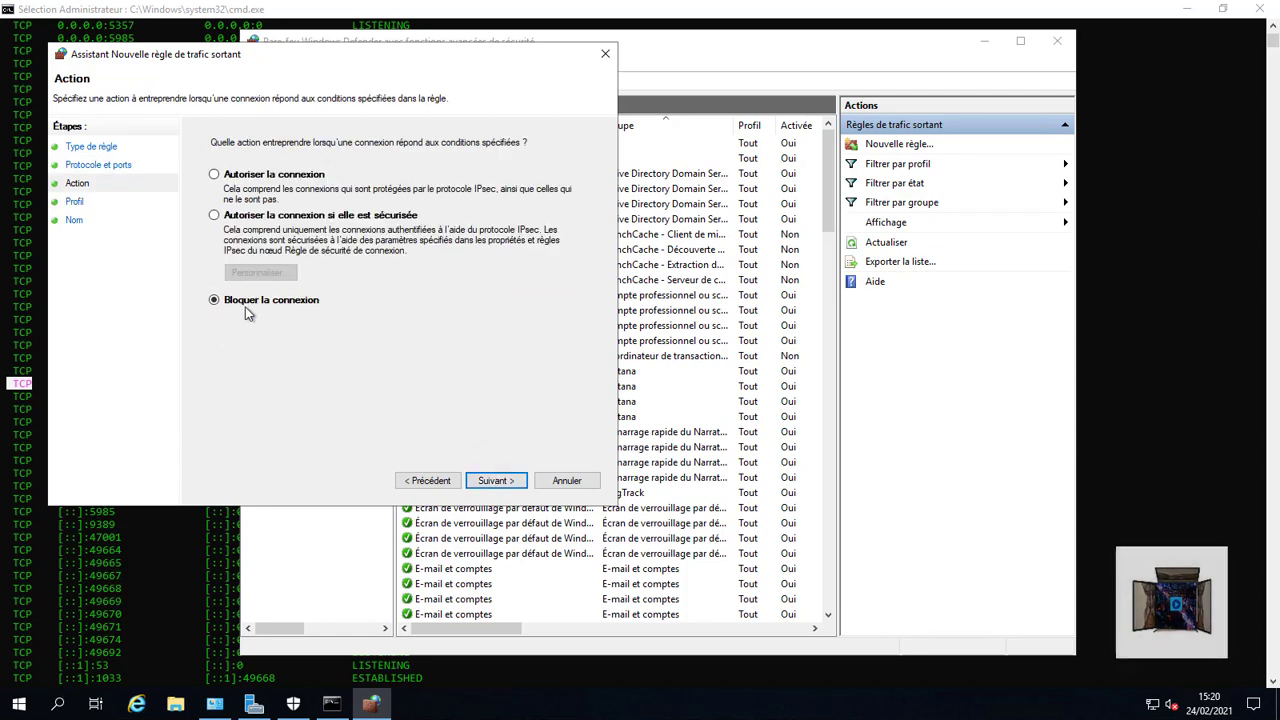
left_click(499, 481)
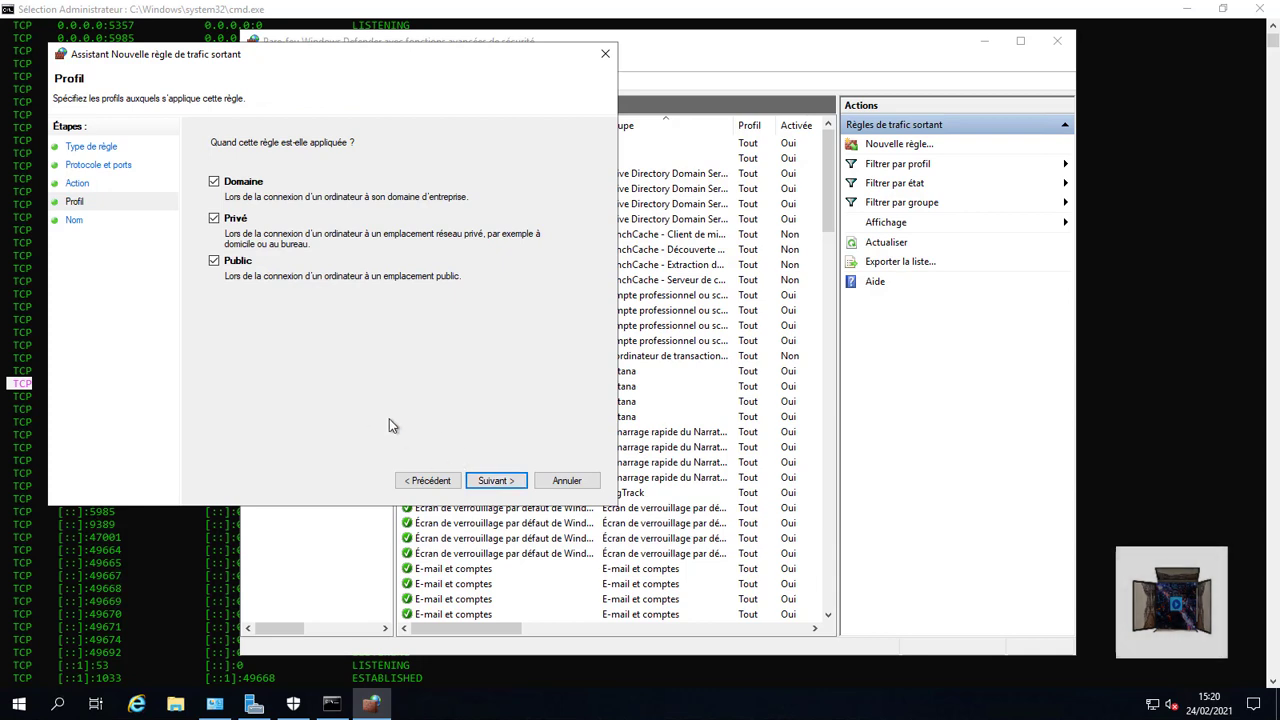
left_click(493, 481)
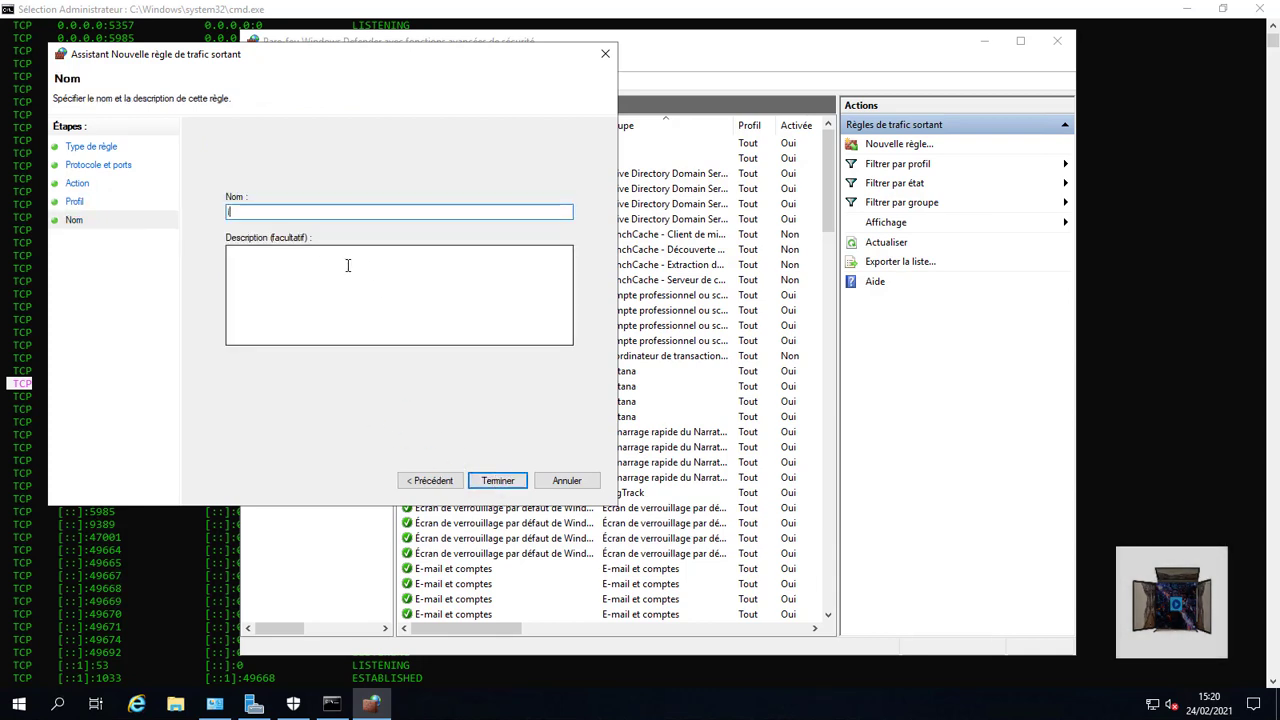
Step: Name the outbound rule "inconnu", describe it as "test" and create it
type("inconn")
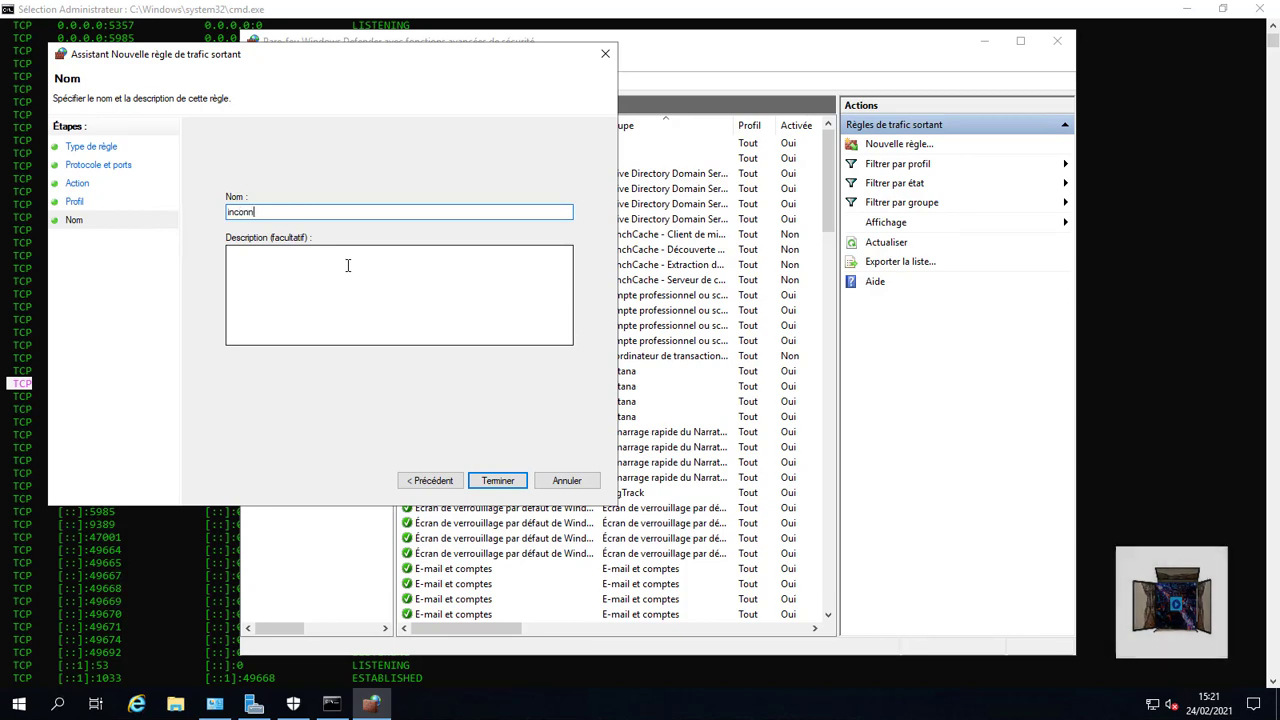
type("u")
left_click(298, 288)
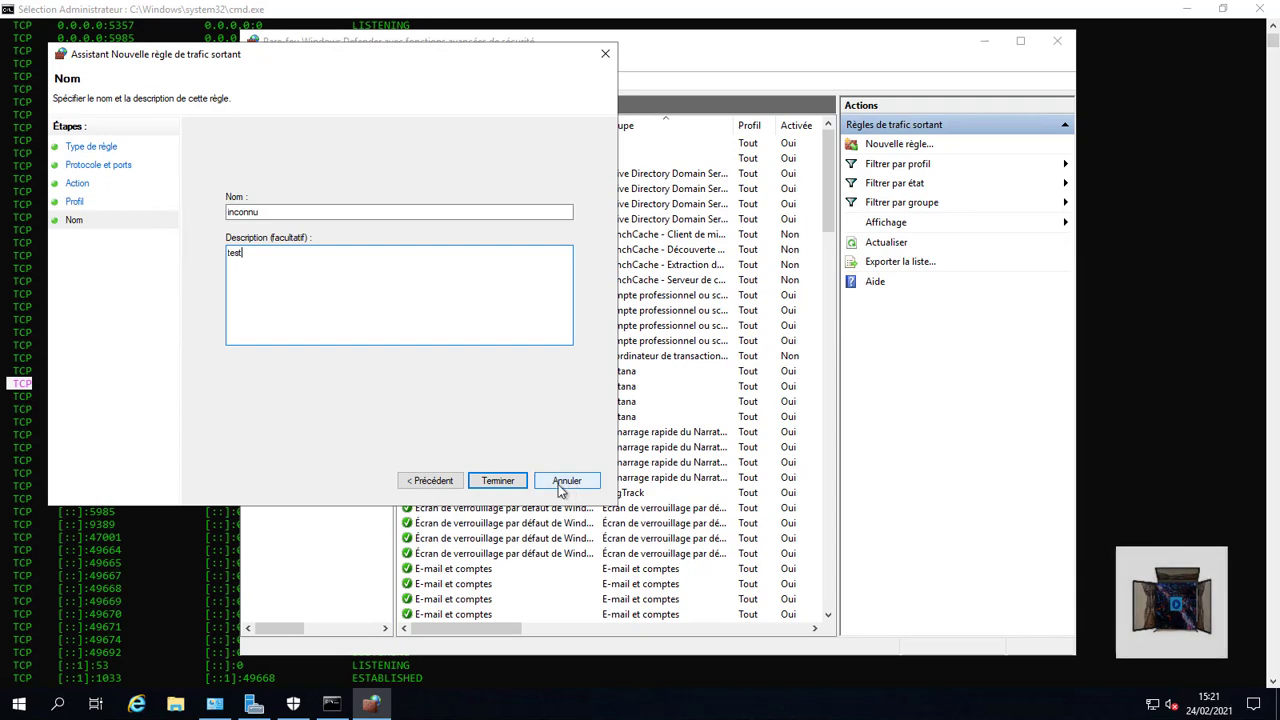
left_click(505, 481)
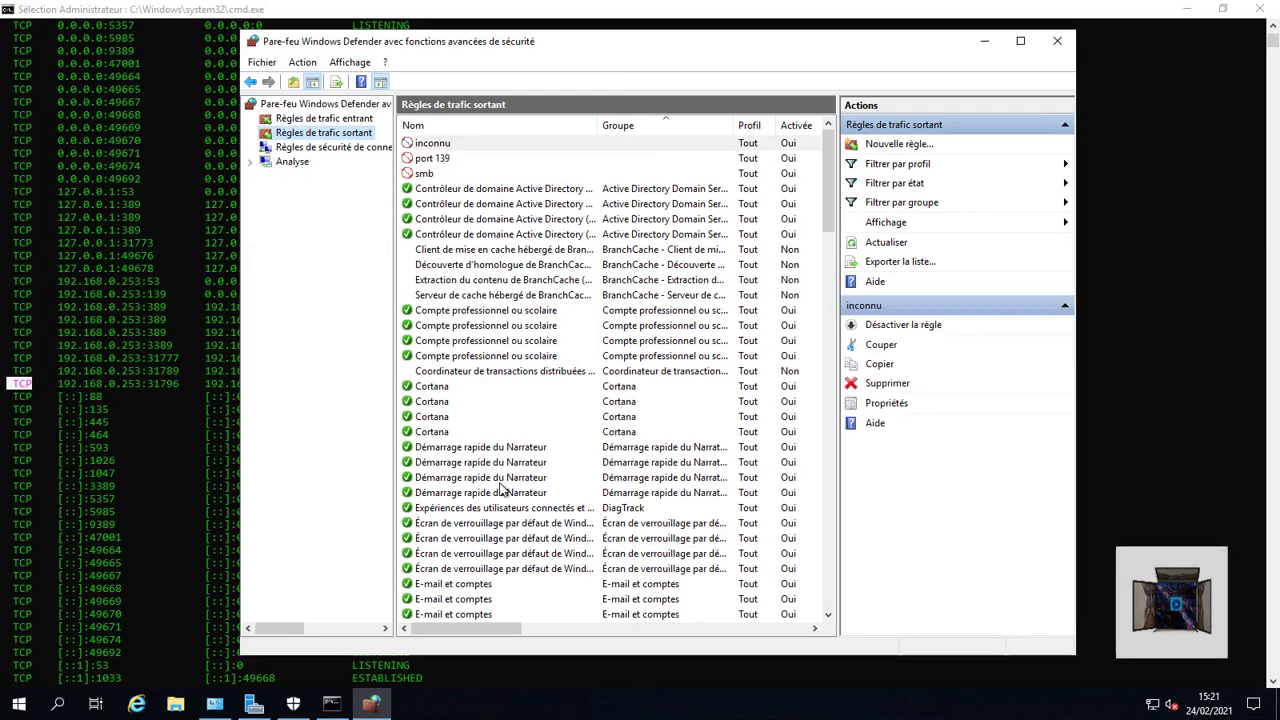
Step: Switch to the command prompt and examine the netstat listing of TCP and UDP ports, highlighting UDP port 58577
left_click(175, 232)
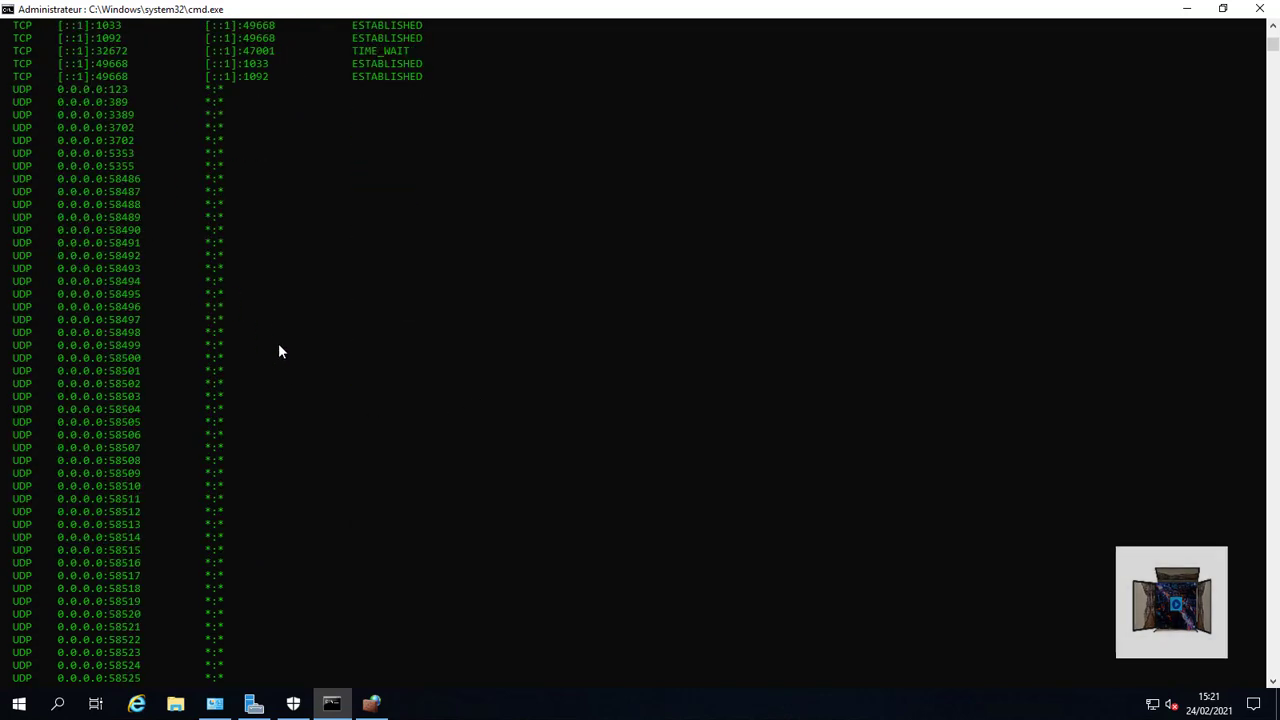
scroll(381, 372, "up", 14)
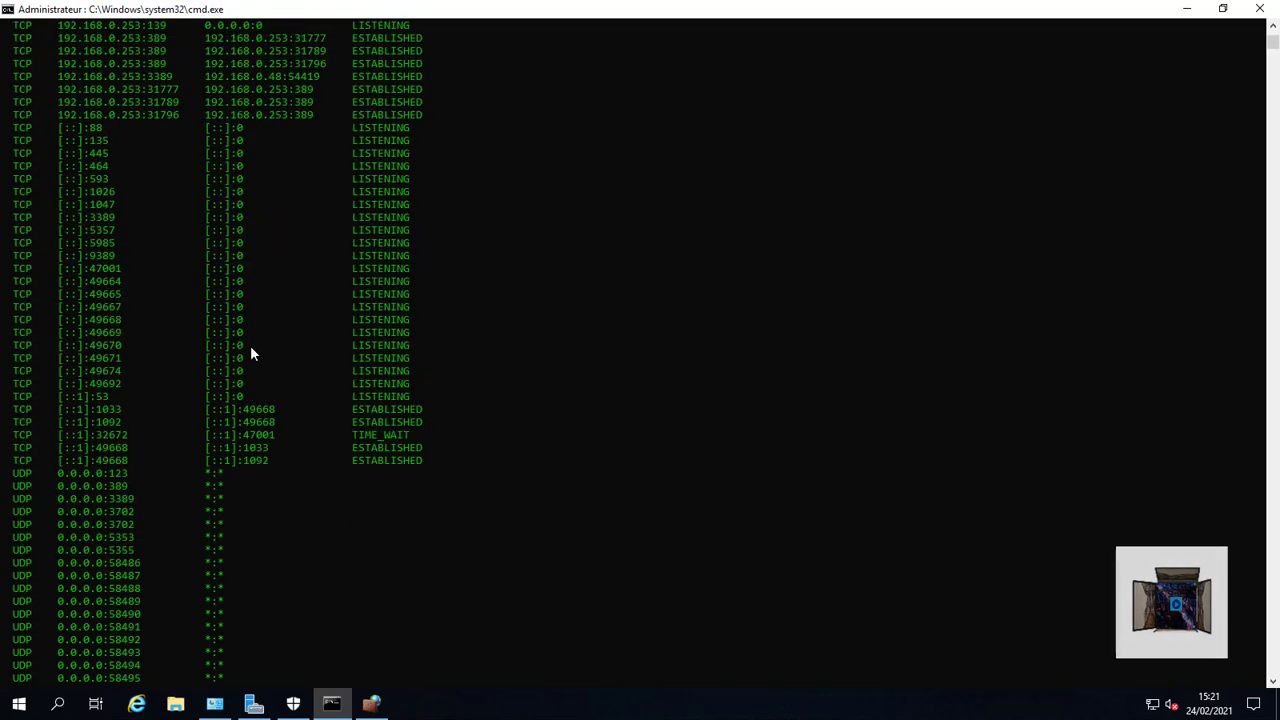
scroll(235, 275, "up", 12)
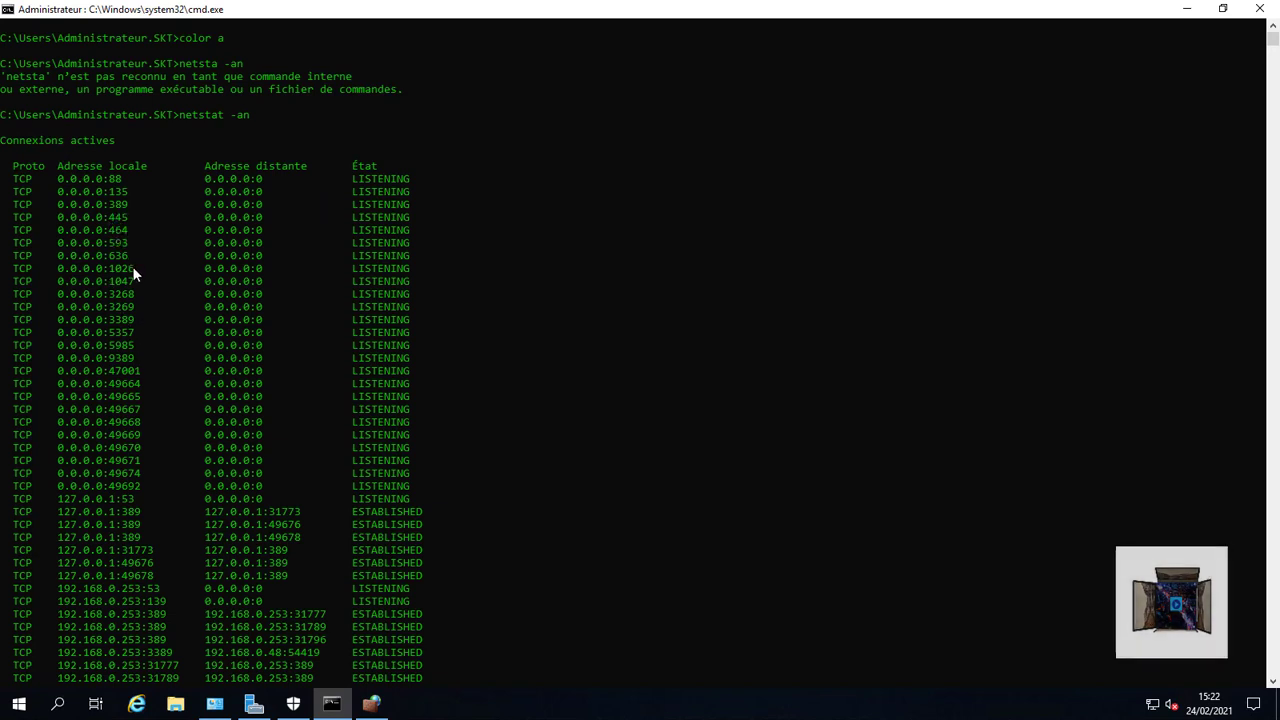
scroll(132, 266, "down", 5)
scroll(157, 297, "down", 11)
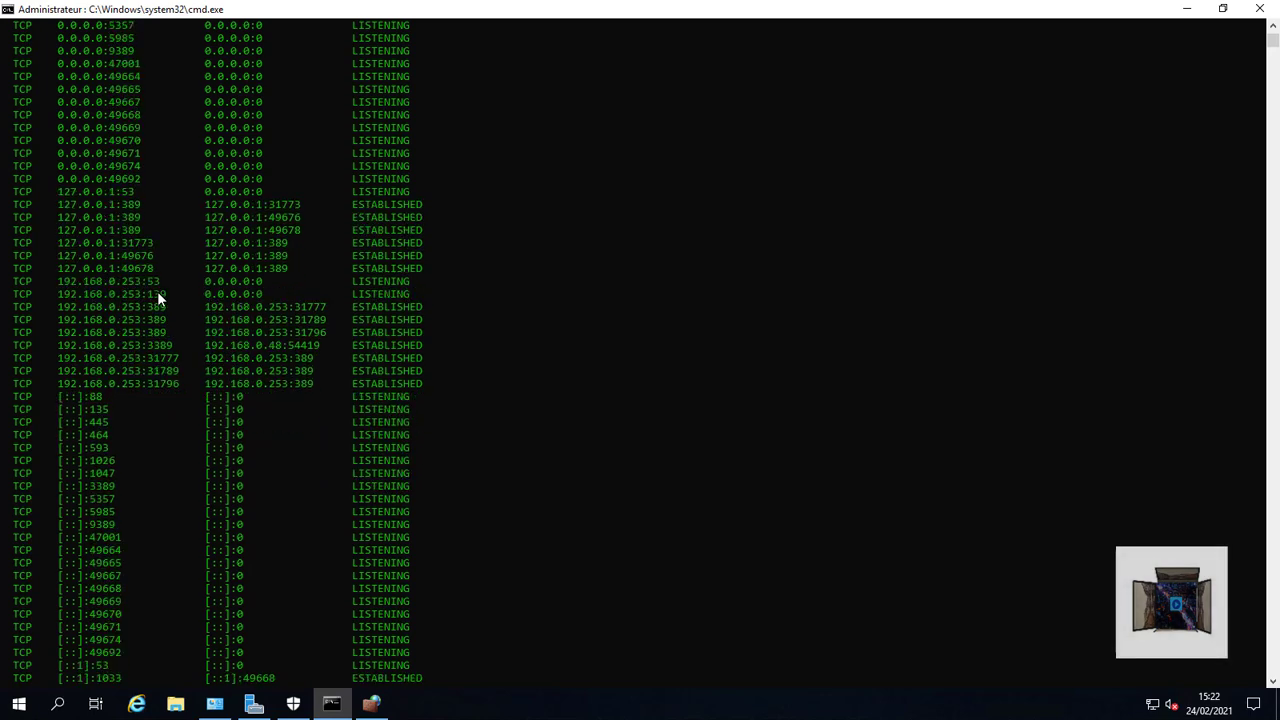
scroll(160, 305, "down", 13)
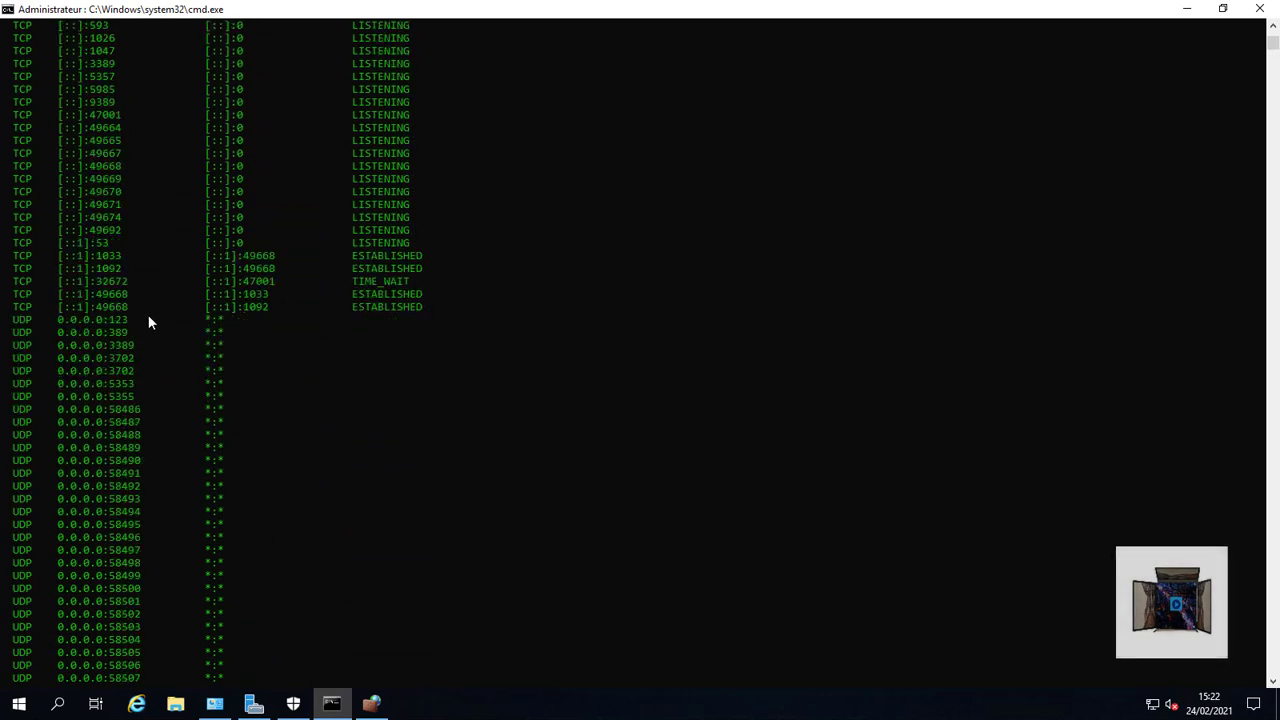
scroll(148, 318, "down", 10)
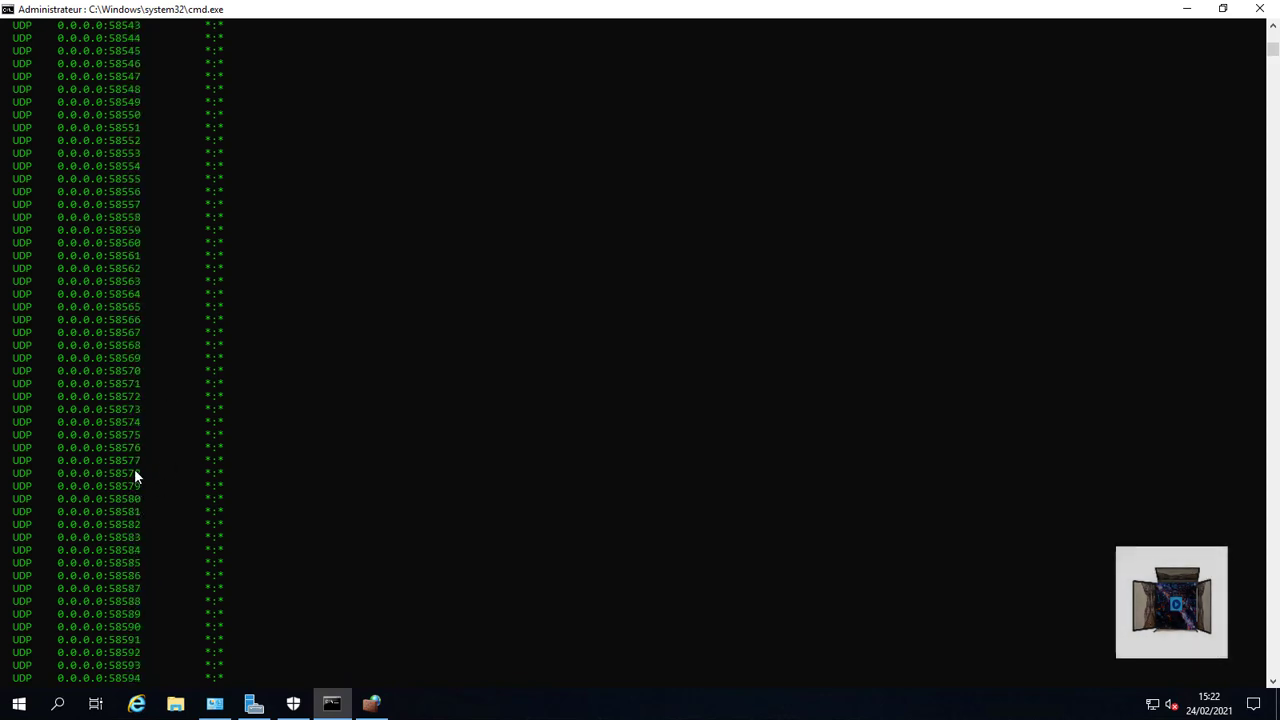
left_click_drag(143, 460, 110, 464)
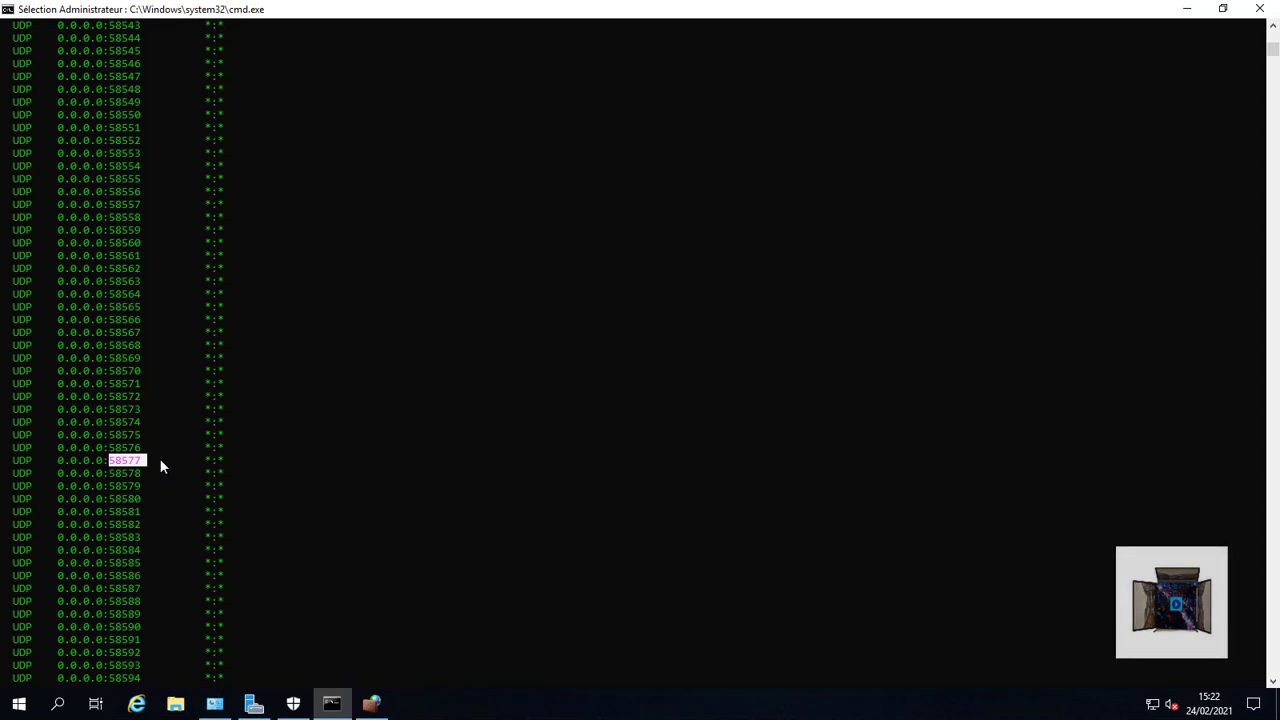
scroll(148, 510, "down", 11)
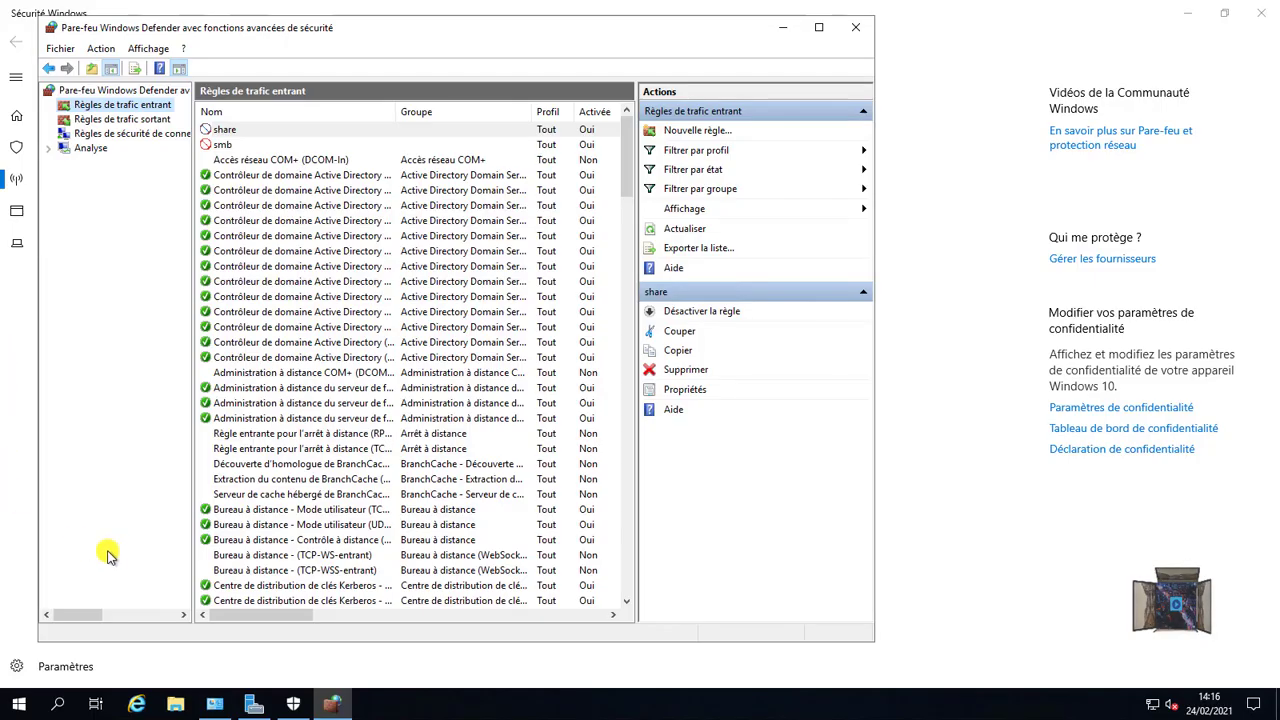
Step: Minimize the firewall, Windows Security and Server Manager windows to clear the desktop
left_click(1160, 10)
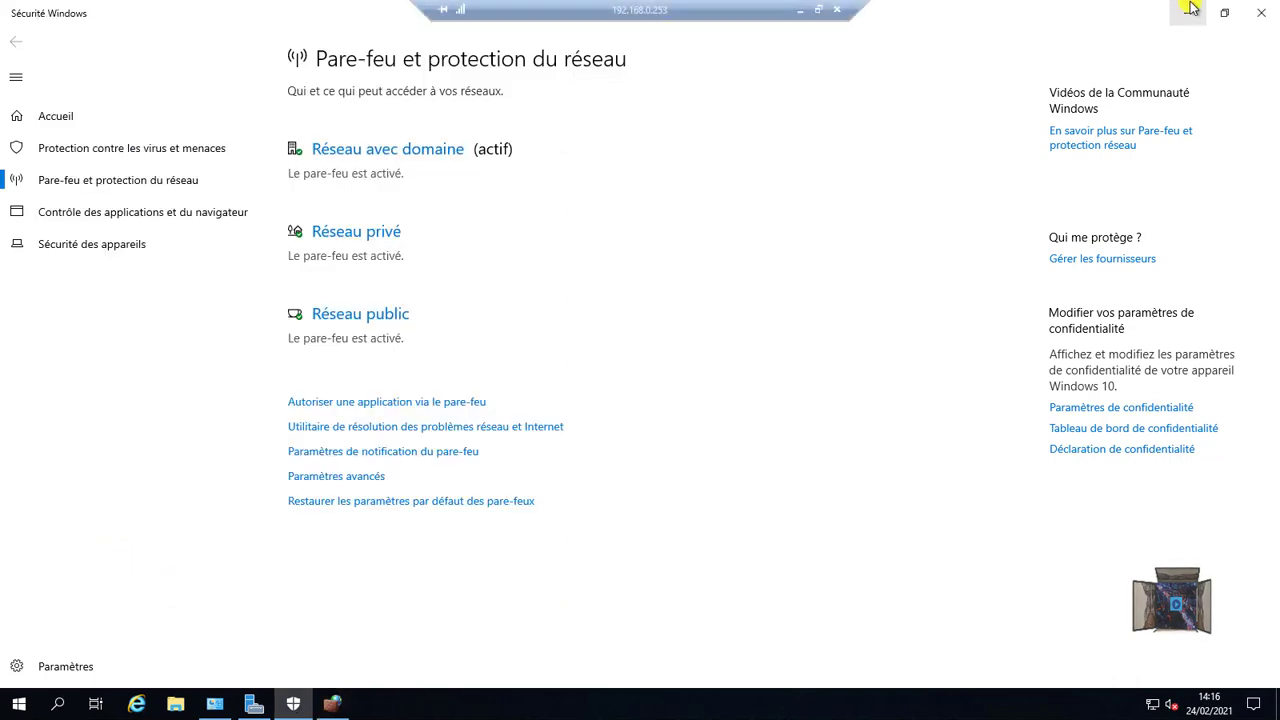
left_click(1187, 13)
left_click(780, 28)
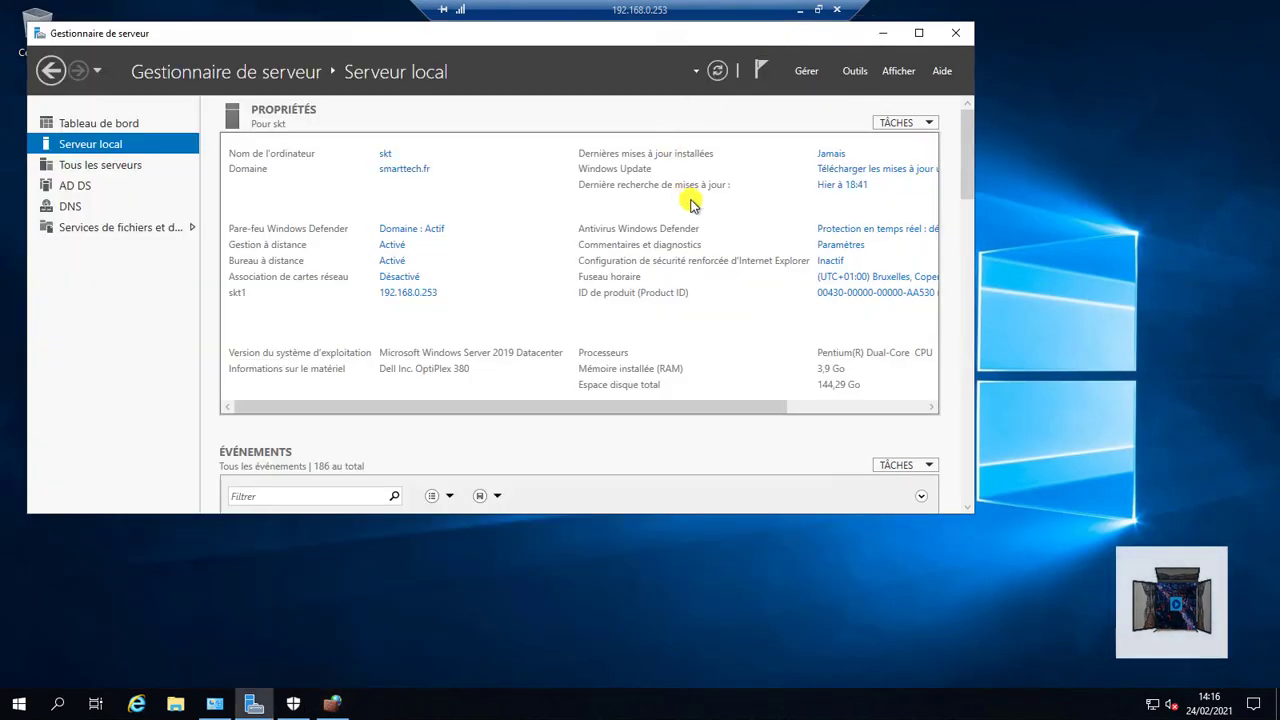
left_click(885, 37)
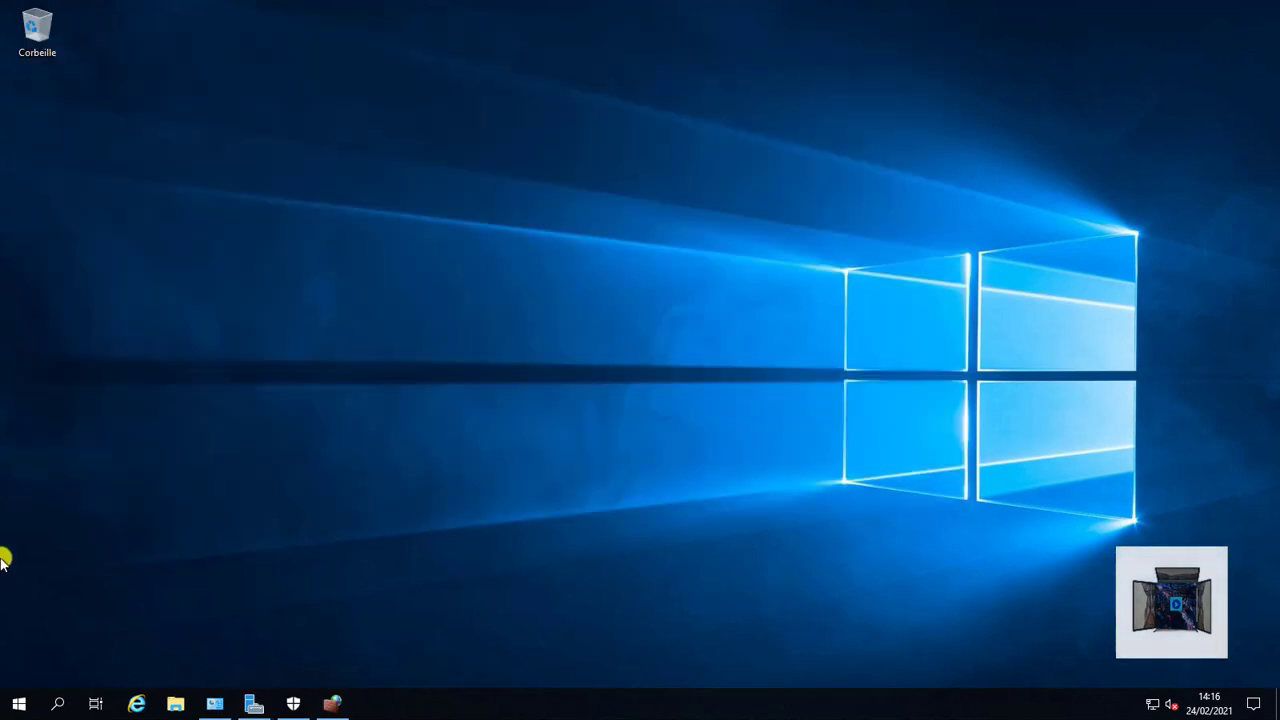